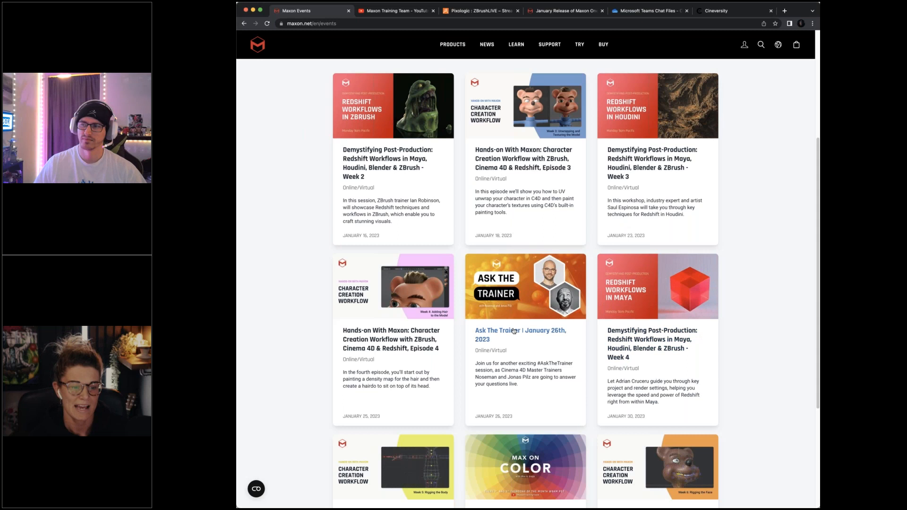
- Look over the upcoming sessions on the Maxon events page and the videos on the Maxon Training Team YouTube channel
scroll(722, 235, "up", 1)
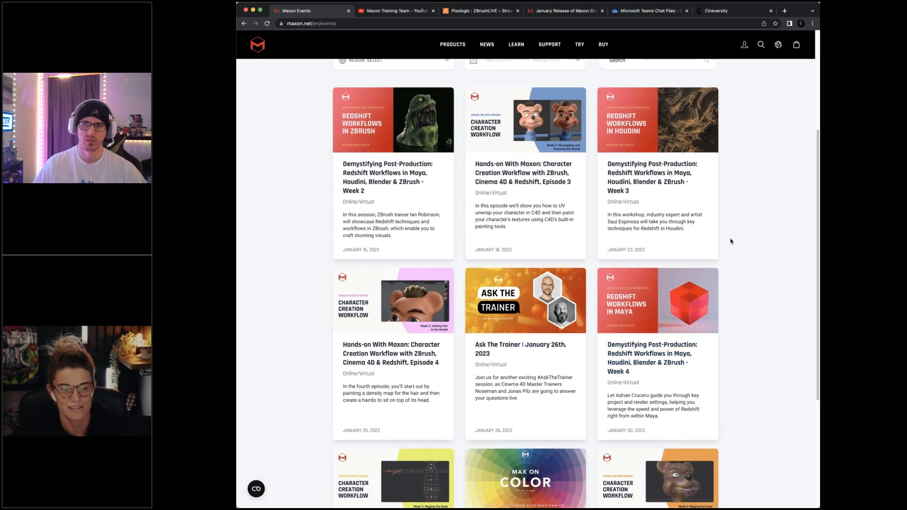
scroll(731, 239, "down", 3)
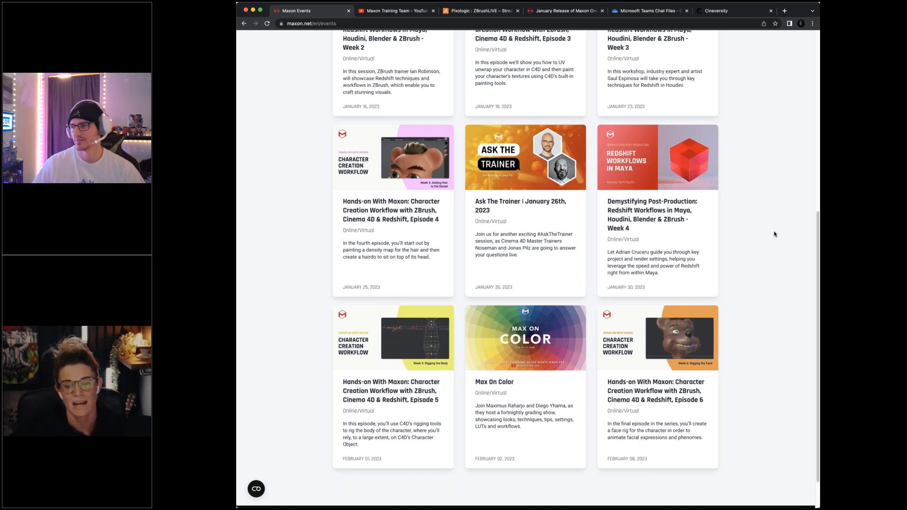
scroll(774, 235, "down", 1)
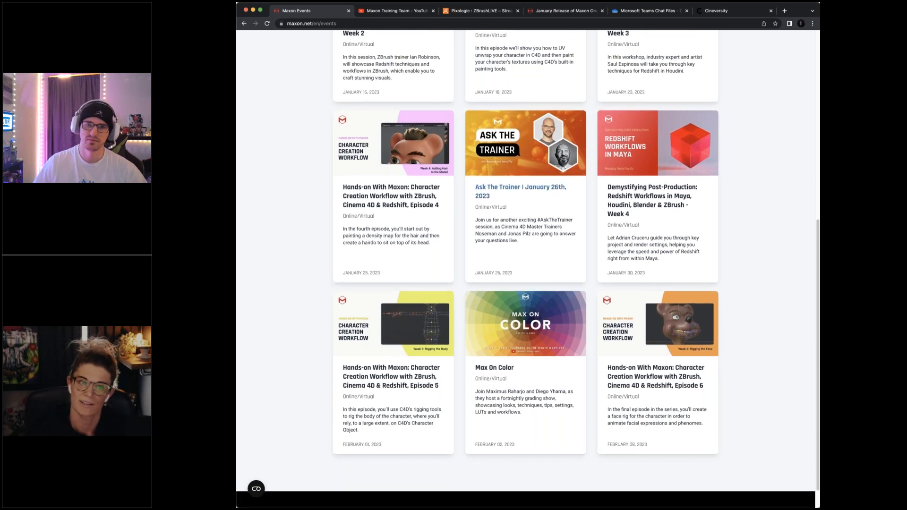
left_click(398, 12)
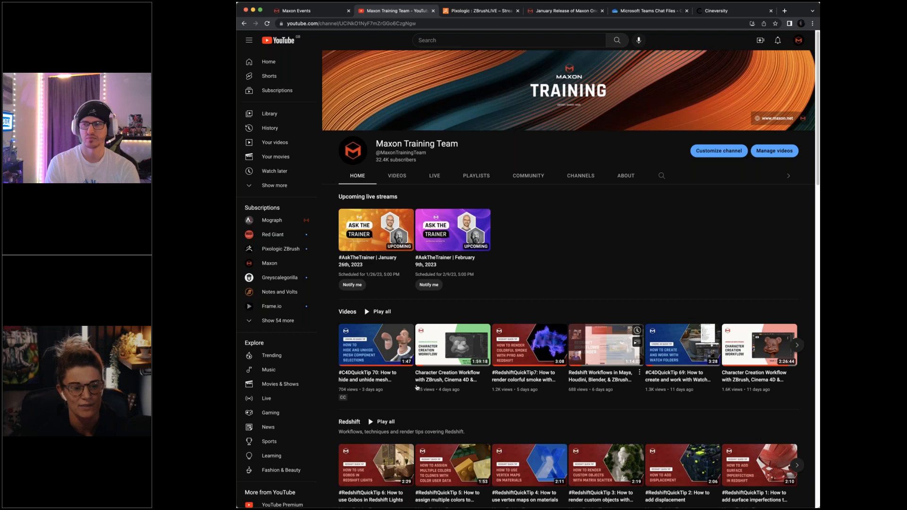
scroll(590, 237, "down", 2)
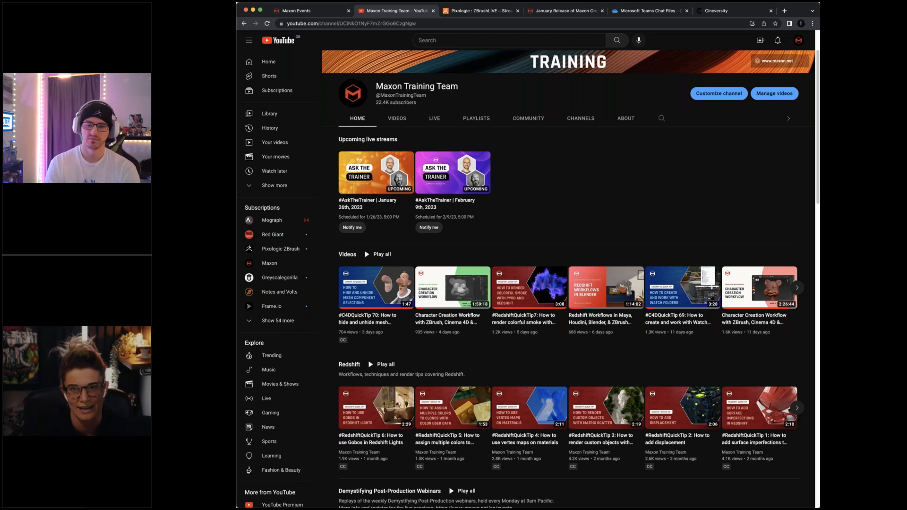
- Look through the featured, recent and trending streams on the ZBrushLIVE page
left_click(471, 13)
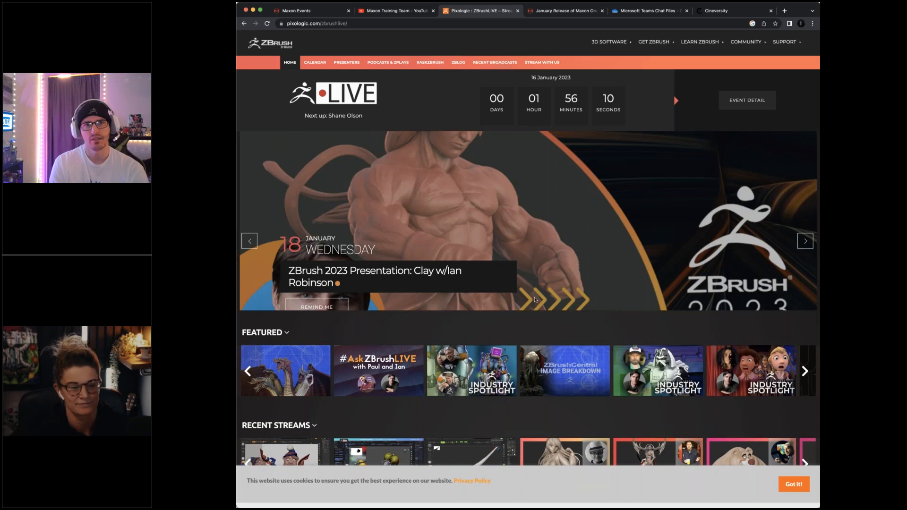
scroll(709, 171, "down", 1)
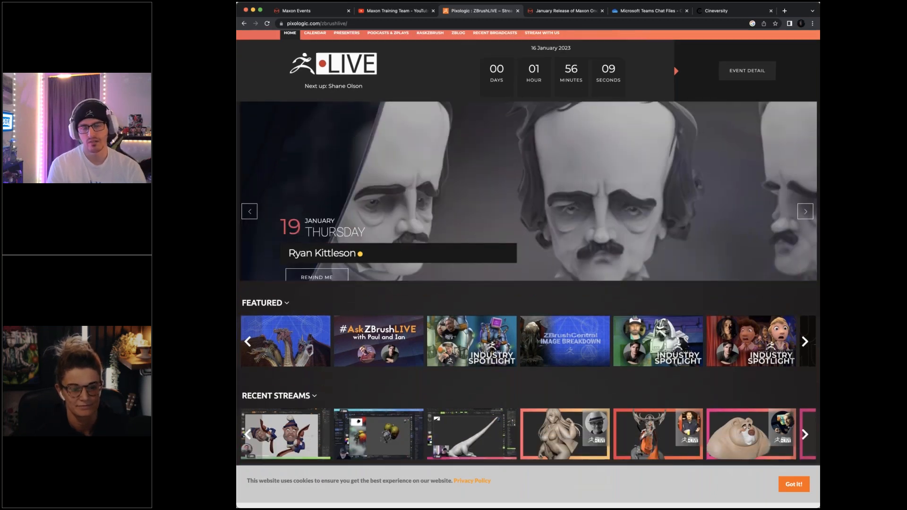
scroll(596, 310, "down", 5)
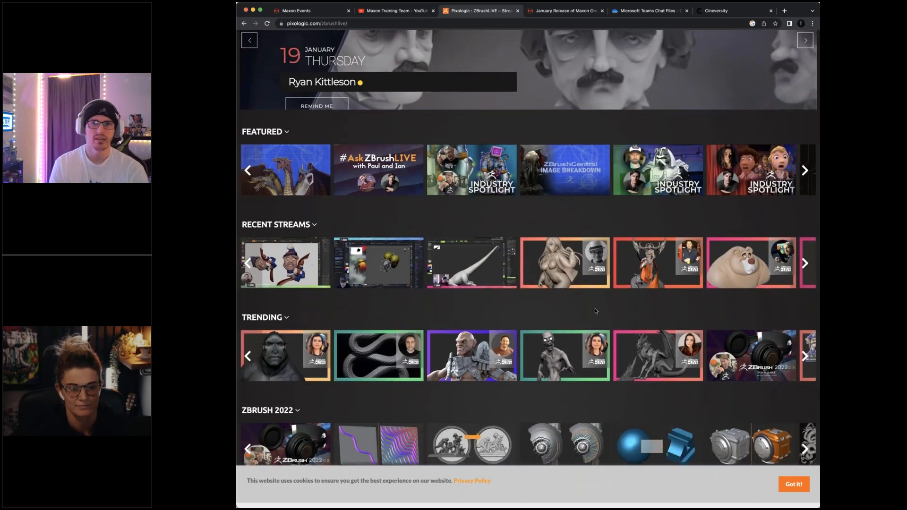
scroll(596, 310, "down", 3)
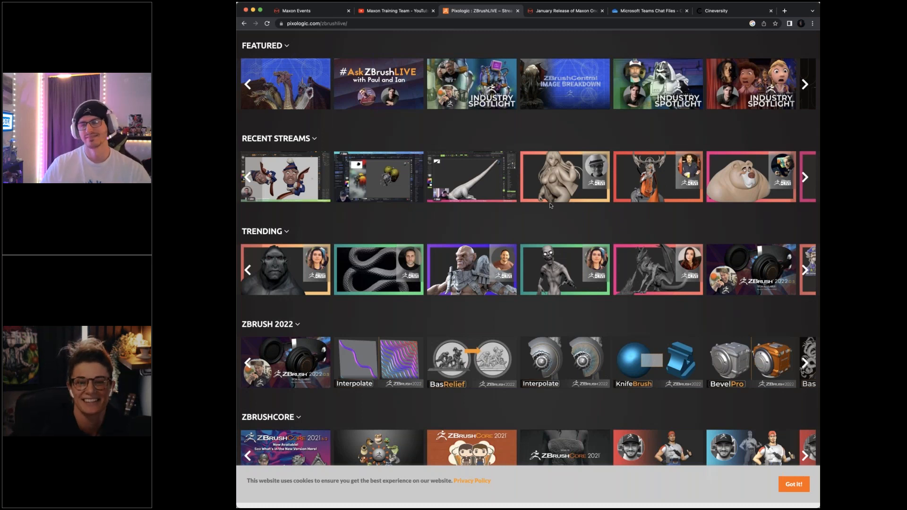
- Browse the Getting Started series on Cineversity and view the Demystifying Post-Production links PDF
left_click(736, 11)
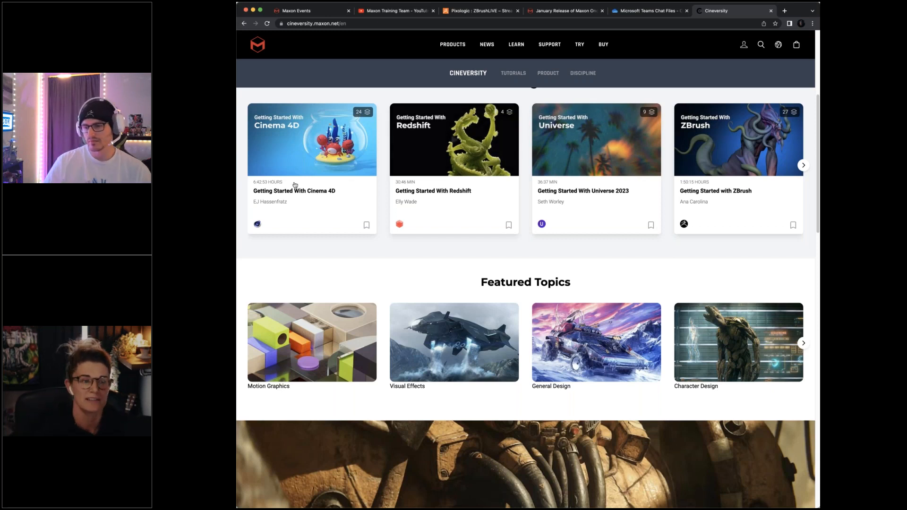
left_click(805, 168)
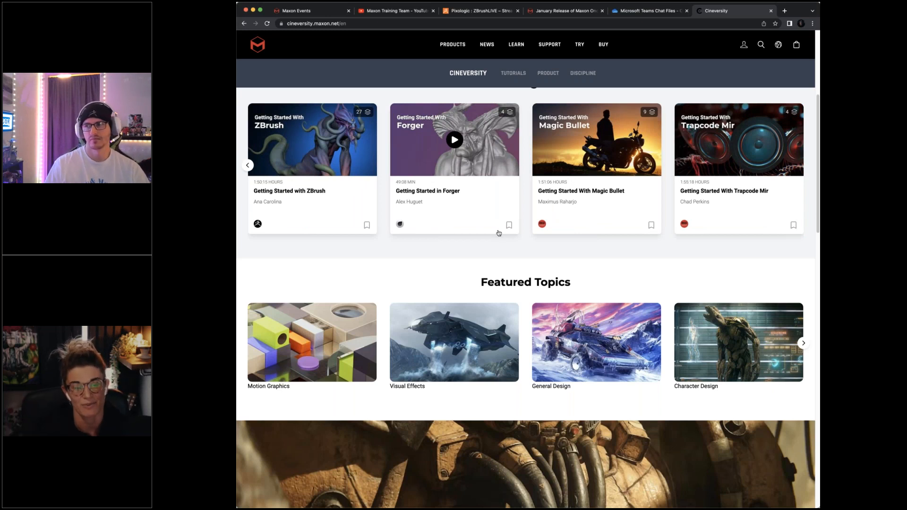
left_click(647, 12)
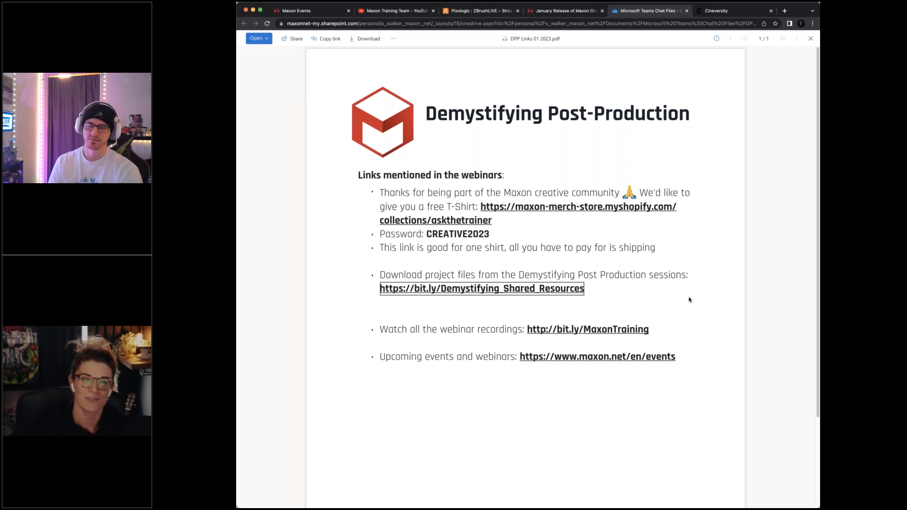
- Read the ZBrush section of the January Release of Maxon One article, from Redshift in ZBrush to Crease Edge UV Unwrap
left_click(560, 11)
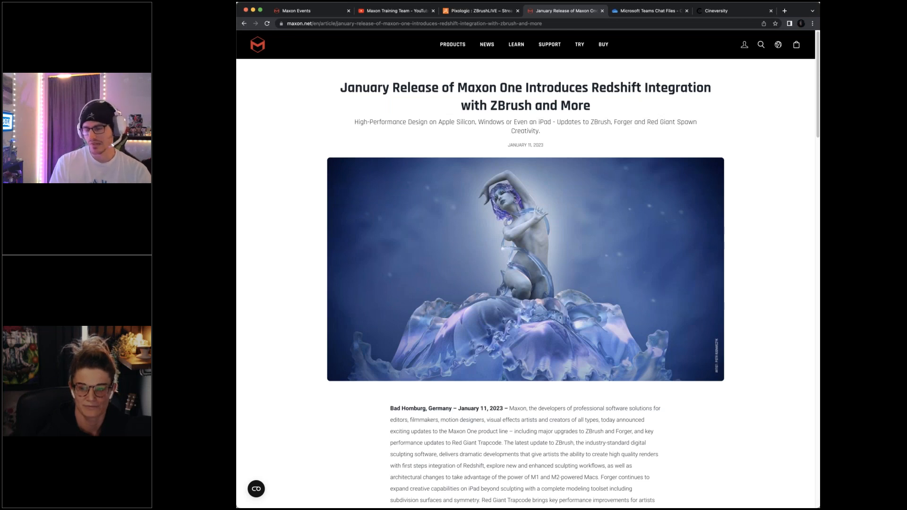
scroll(685, 301, "down", 1)
scroll(685, 301, "down", 10)
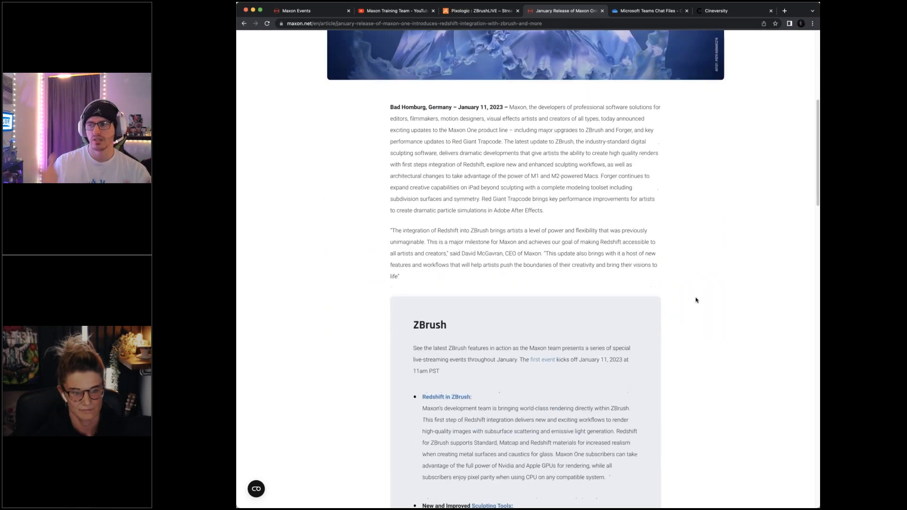
scroll(698, 299, "down", 4)
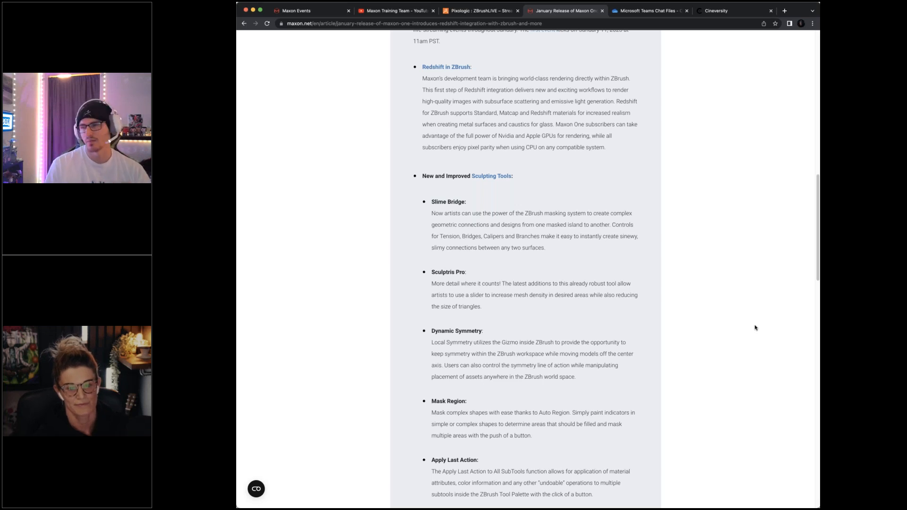
scroll(755, 327, "down", 1)
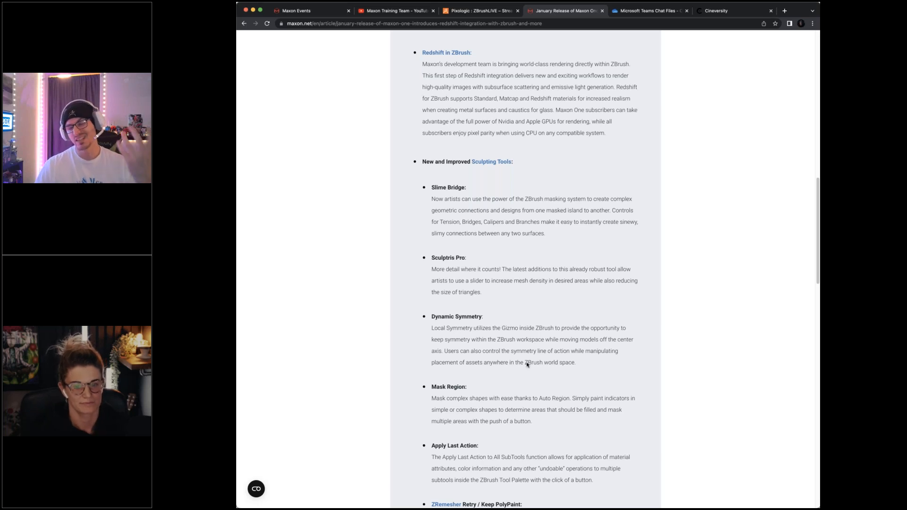
scroll(607, 336, "down", 5)
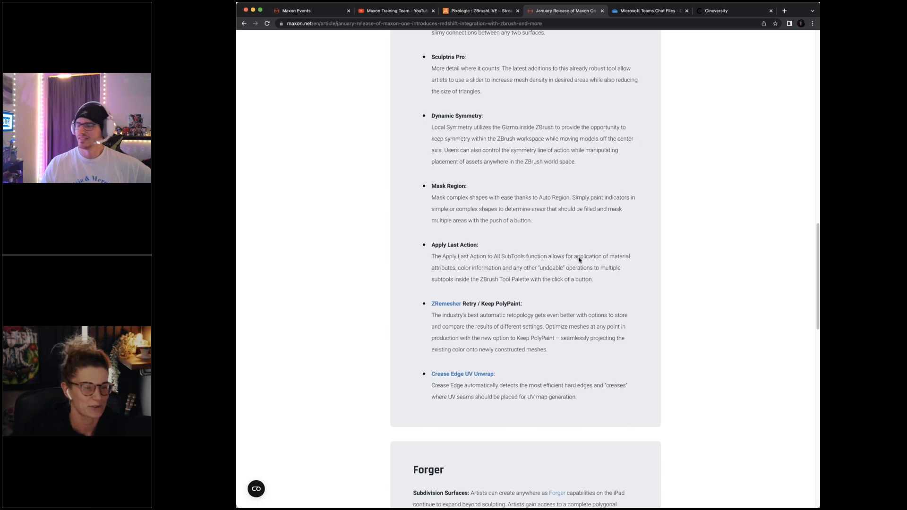
scroll(581, 257, "up", 5)
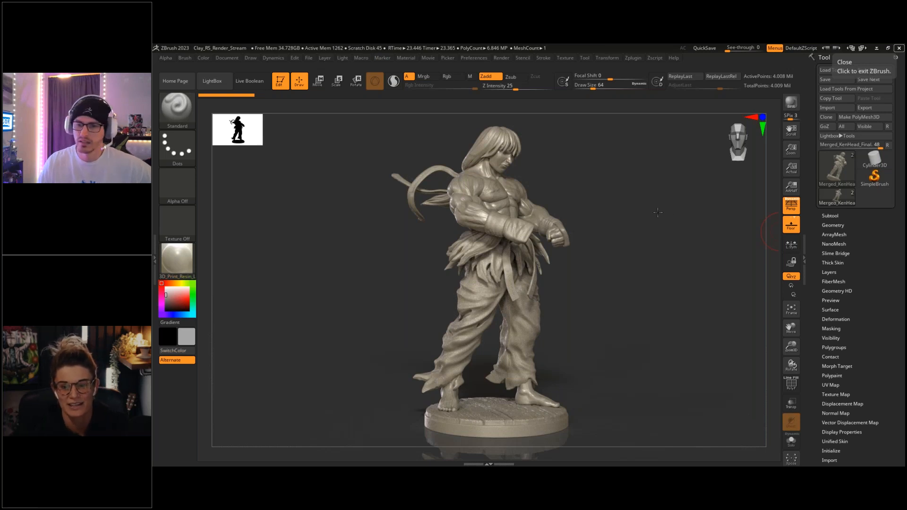
- Switch to ZBrush, examine the fighter statue from several angles and render it with Redshift
left_click_drag(657, 212, 671, 214)
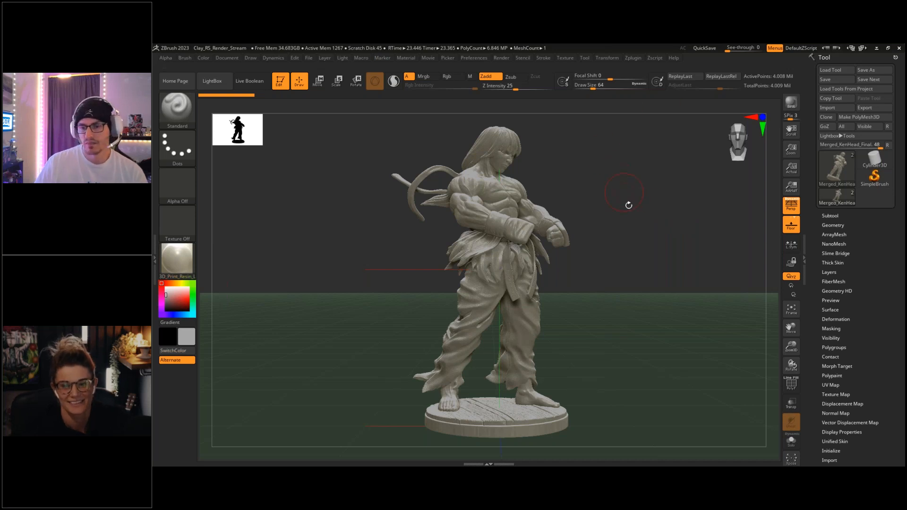
left_click_drag(617, 209, 604, 229)
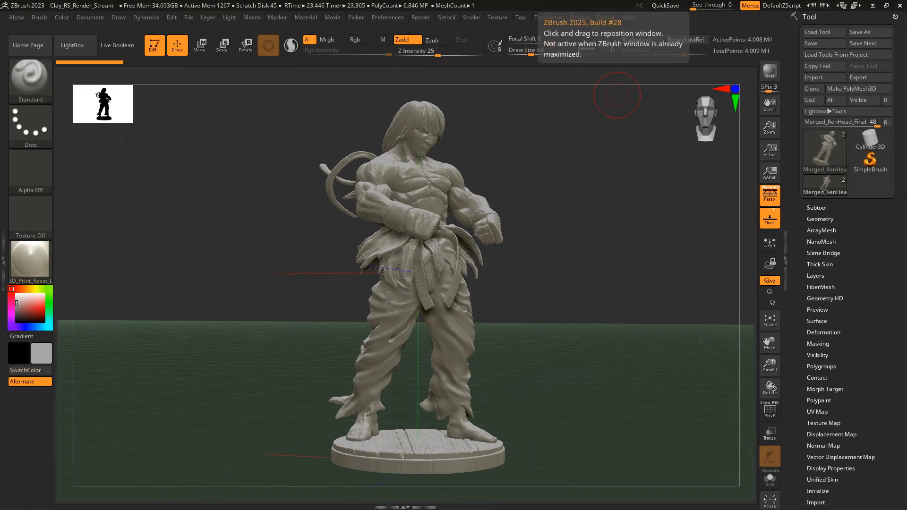
left_click_drag(536, 223, 520, 250)
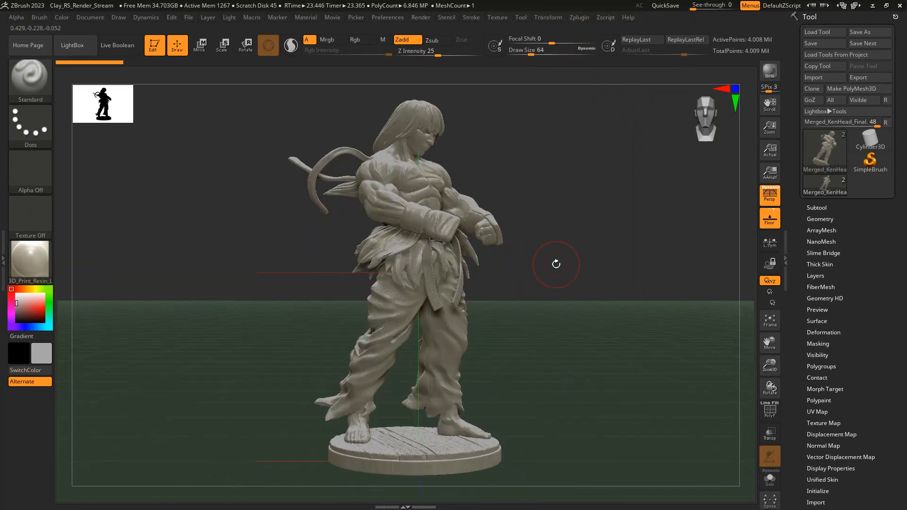
key("shift")
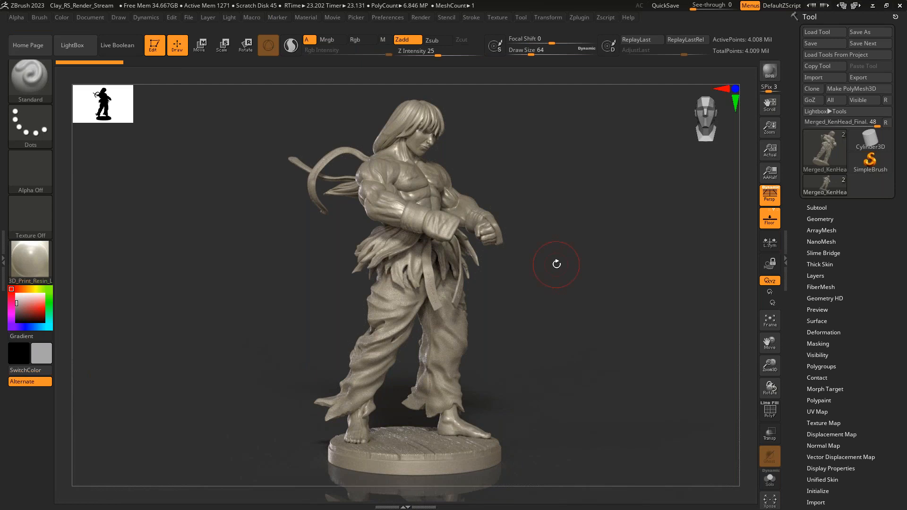
- Dock the Render palette beside the canvas, review its Redshift Renderer settings and collapse the tray
left_click(420, 18)
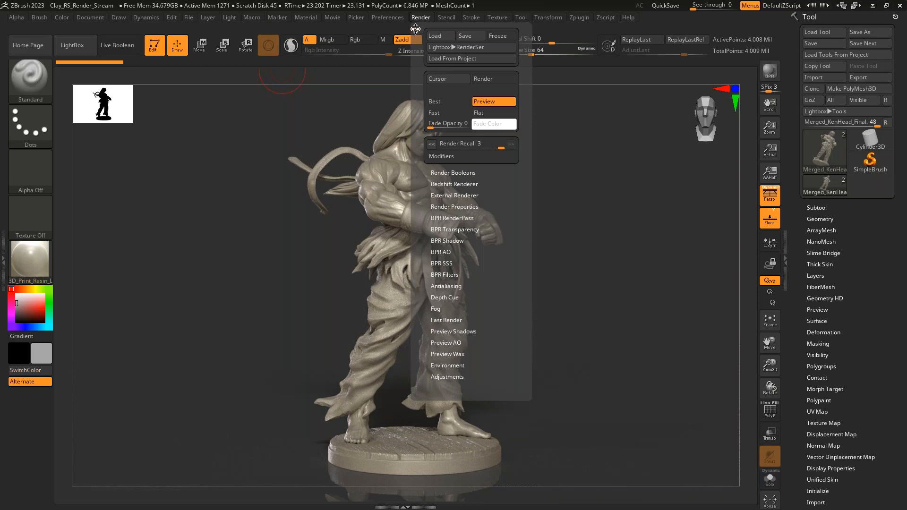
mouse_move(414, 32)
left_mouse_down()
mouse_move(66, 38)
mouse_move(57, 29)
left_mouse_up()
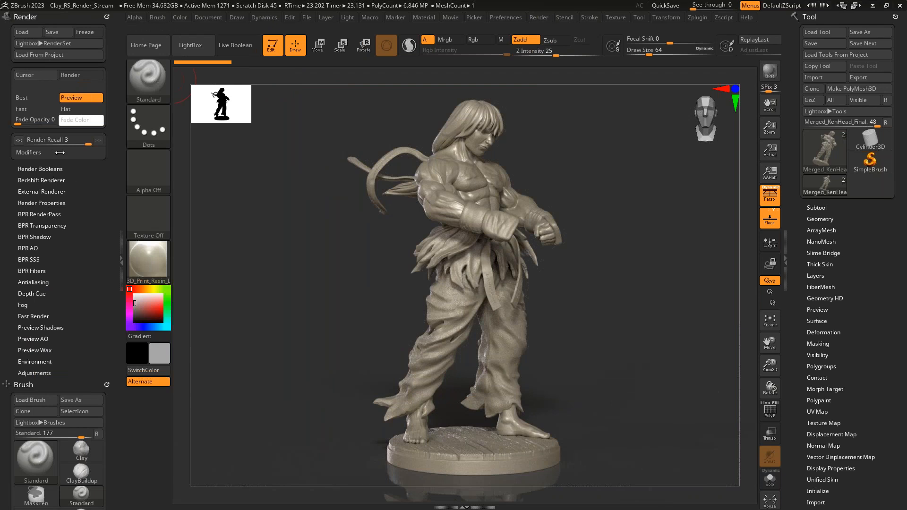
left_click(39, 180)
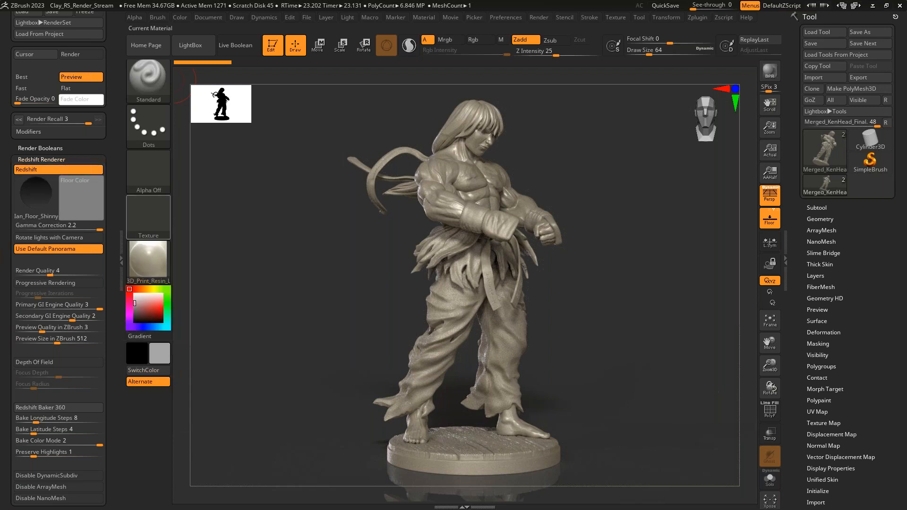
left_click(147, 258)
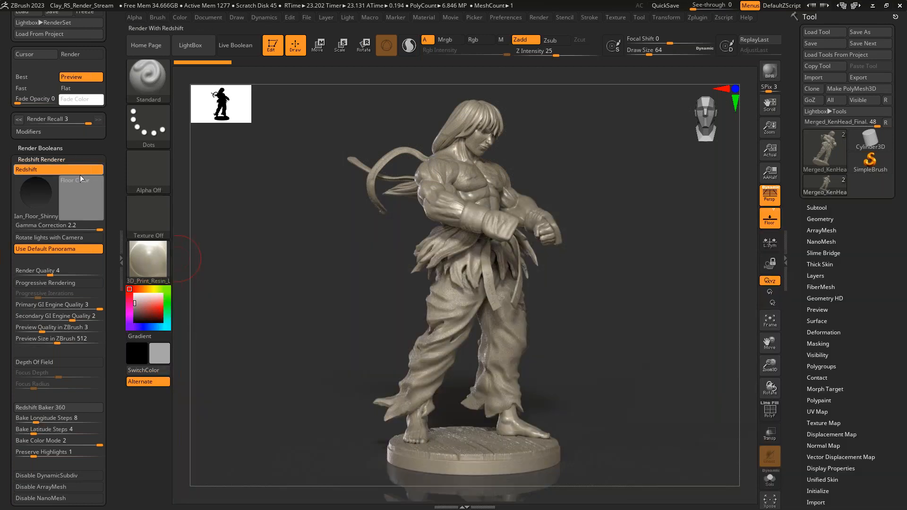
scroll(99, 159, "down", 3)
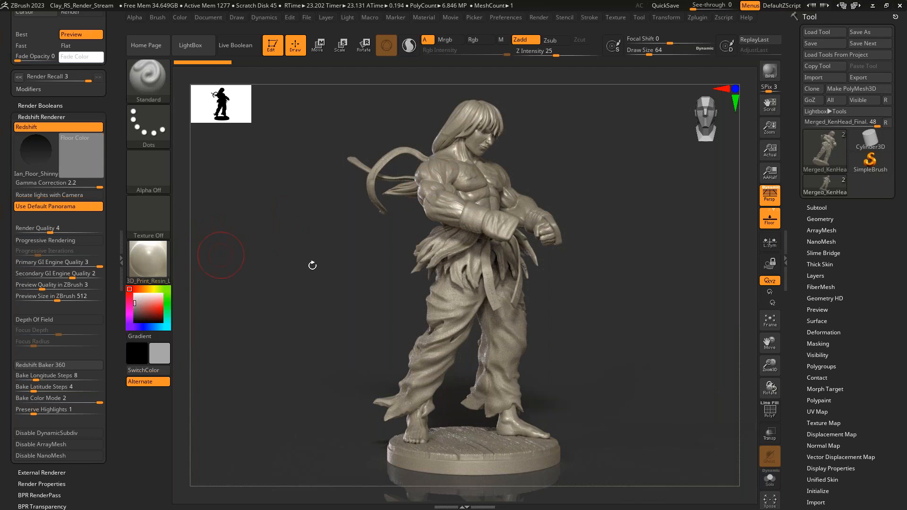
left_click(121, 260)
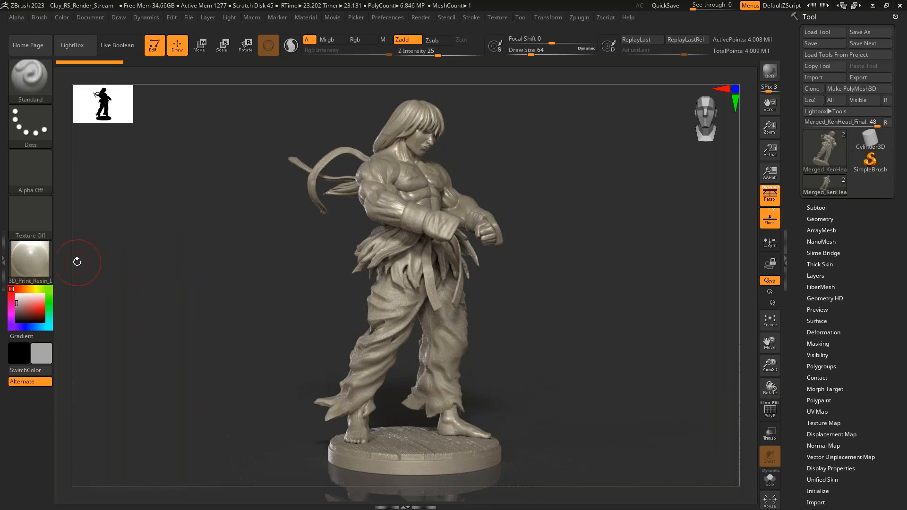
- Review the MatCap, Standard and Redshift material groups and choose the Hair material for the statue
left_click(45, 255)
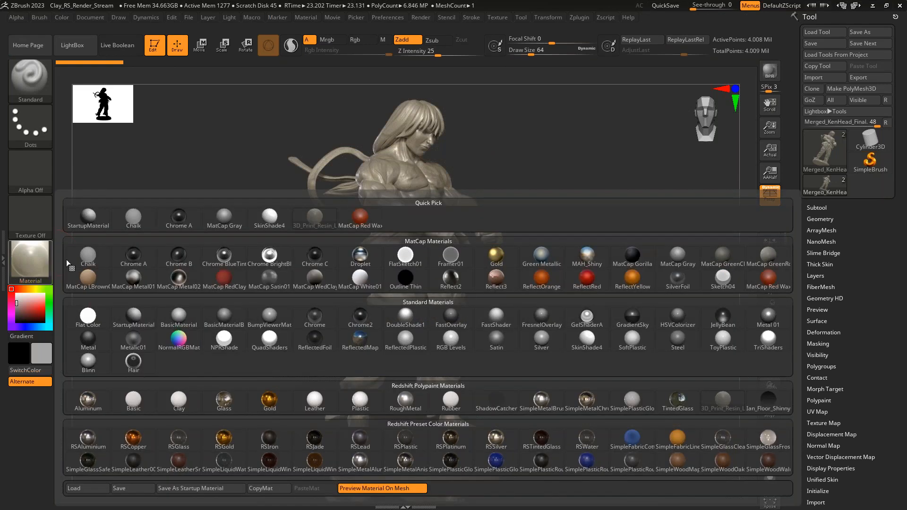
mouse_move(208, 268)
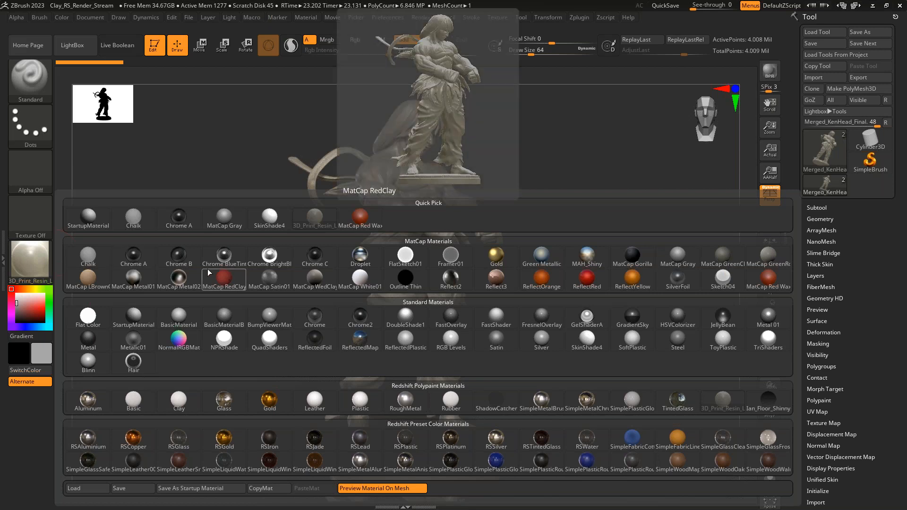
mouse_move(313, 316)
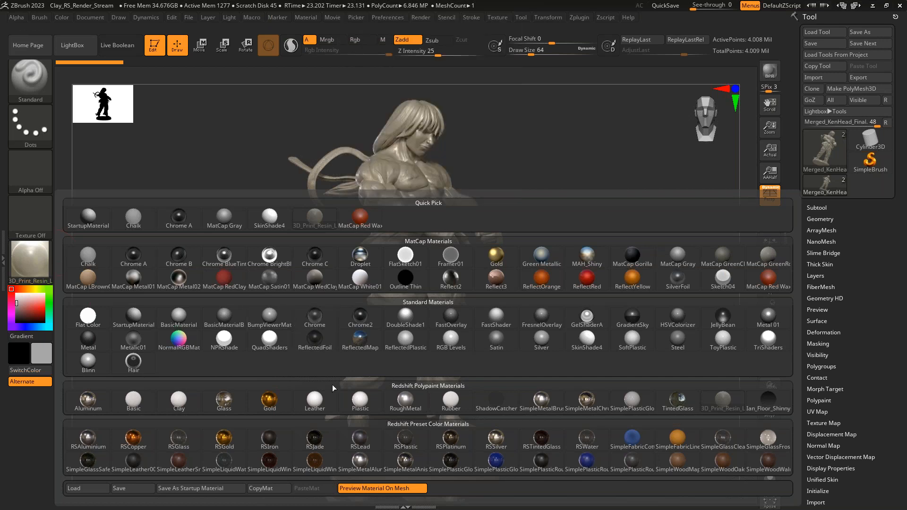
mouse_move(452, 402)
left_click(139, 365)
- Load the Eye_Material.zmt material from the RS_Materials folder inside HDRIs_RS_Materials
left_click(19, 256)
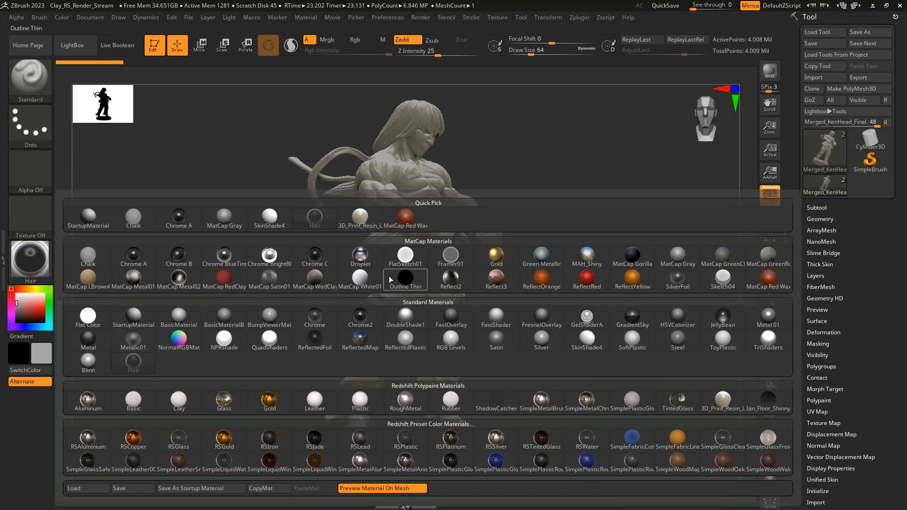
left_click(75, 488)
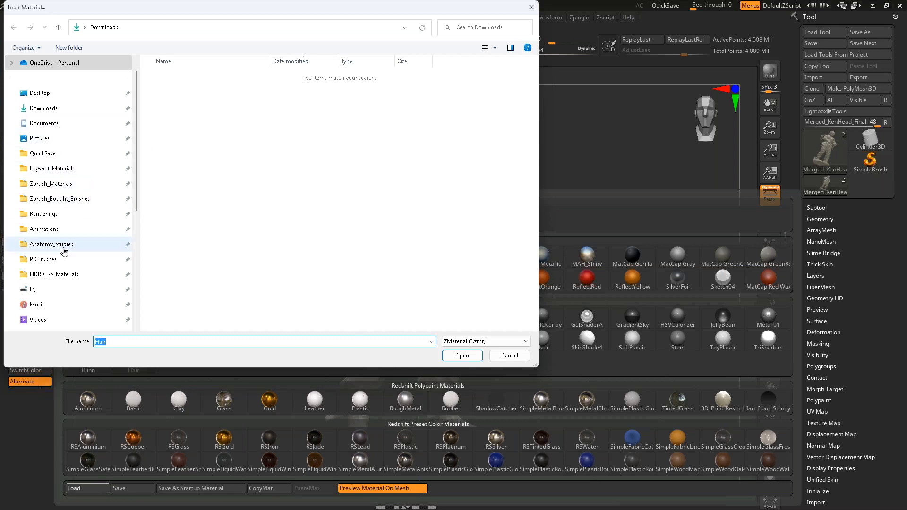
left_click(73, 274)
left_click(179, 88)
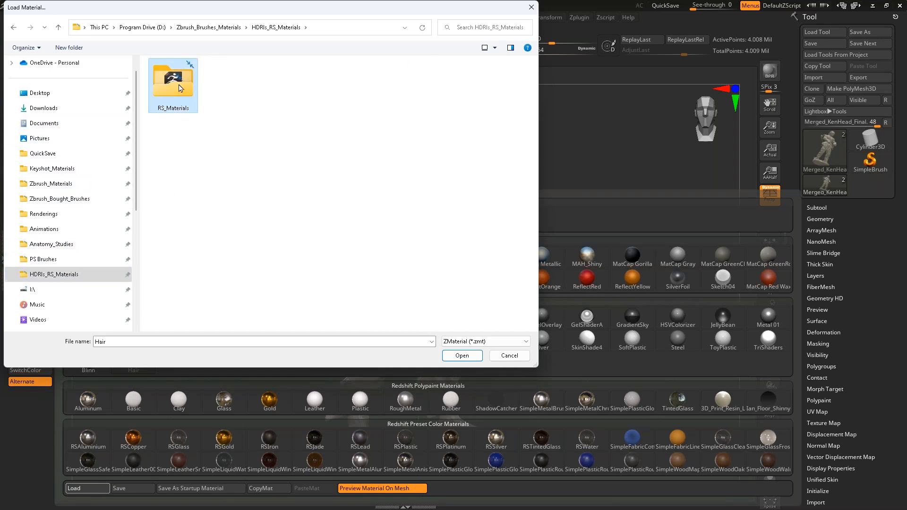
double_click(184, 93)
left_click(210, 92)
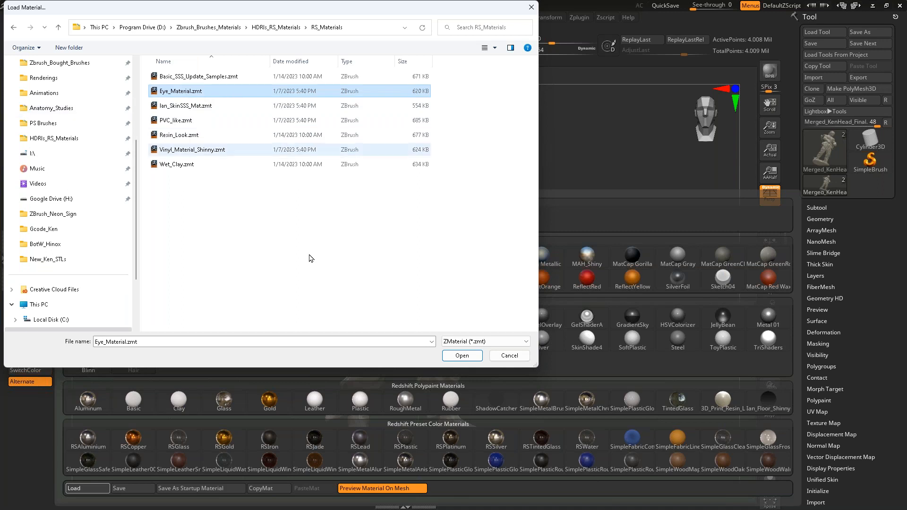
left_click(462, 355)
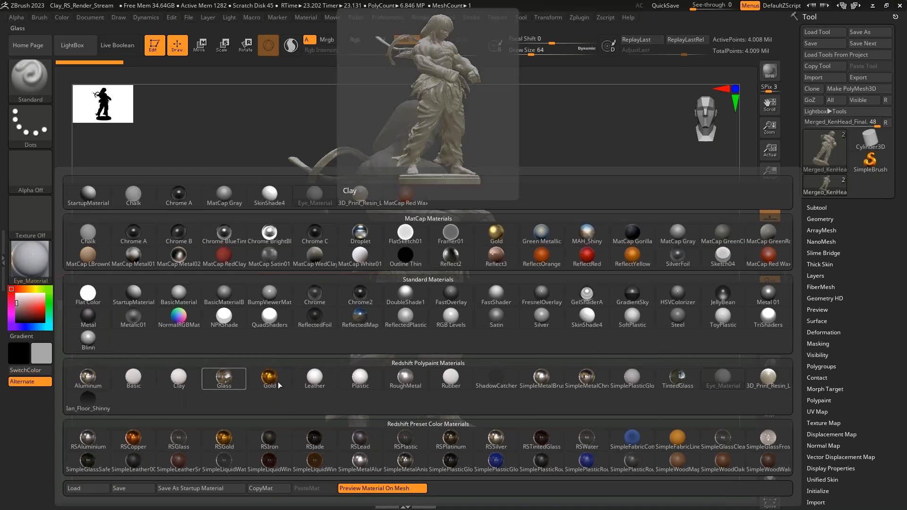
left_click_drag(590, 234, 445, 189)
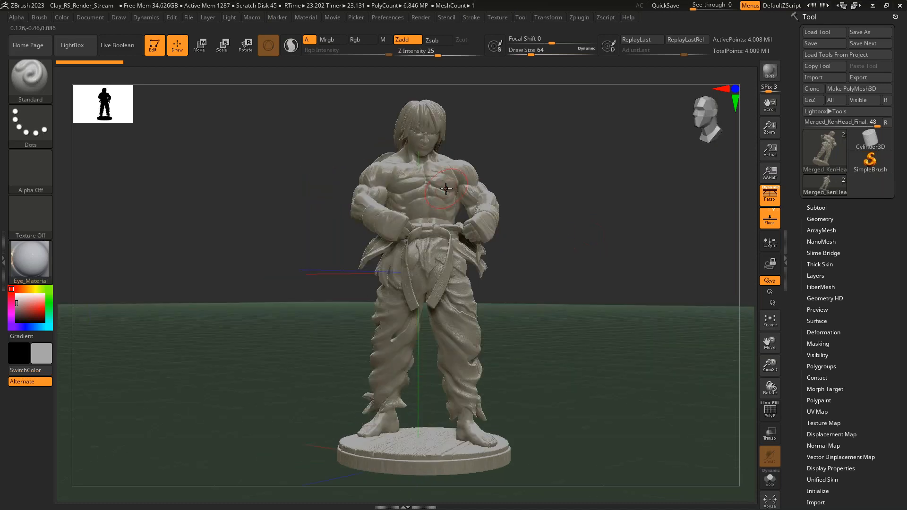
left_click_drag(510, 217, 607, 189)
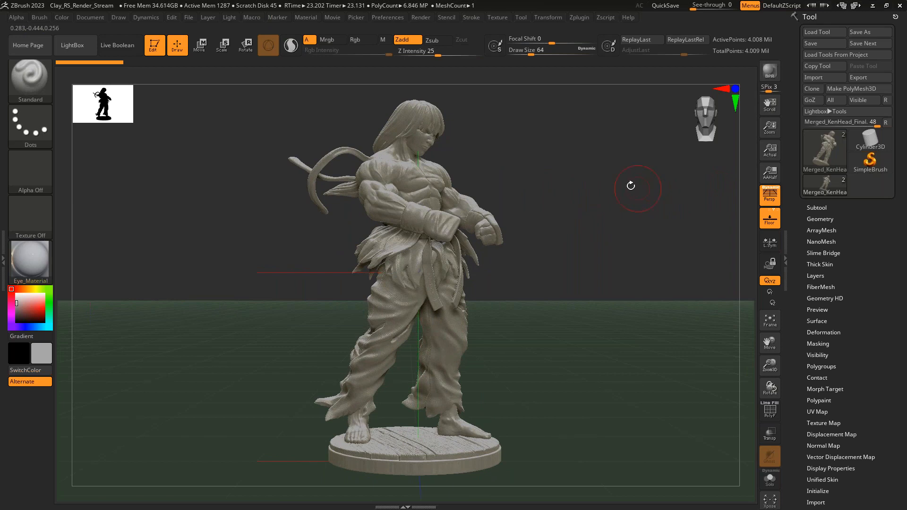
- Open DefaultProject.ZPR from the project library without saving the changes to the current project
key("comma")
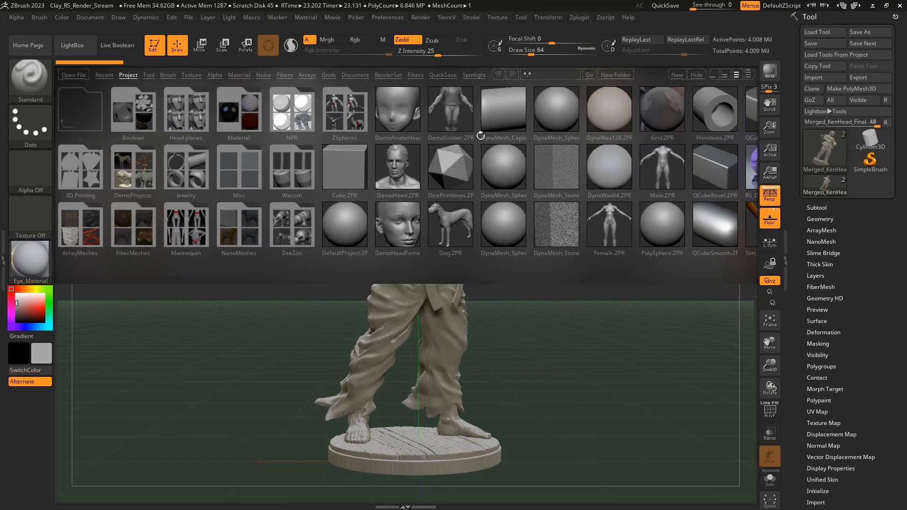
double_click(335, 228)
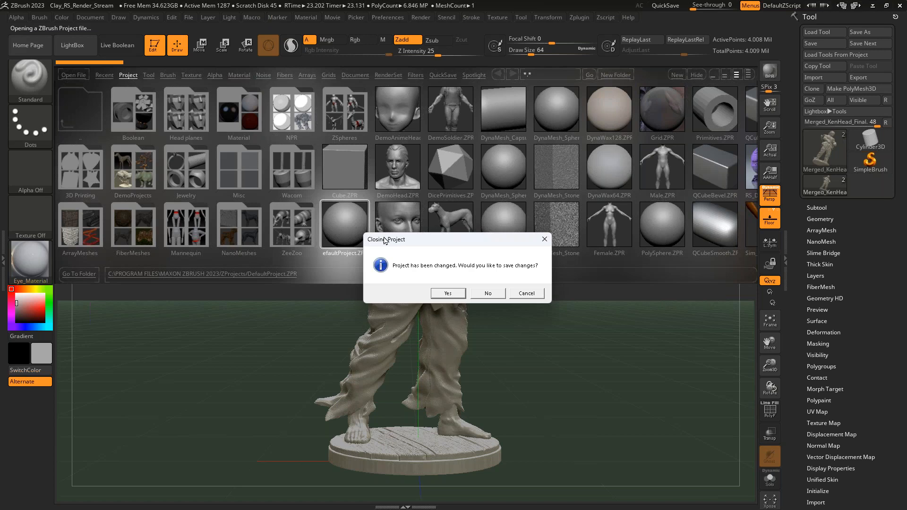
left_click(488, 294)
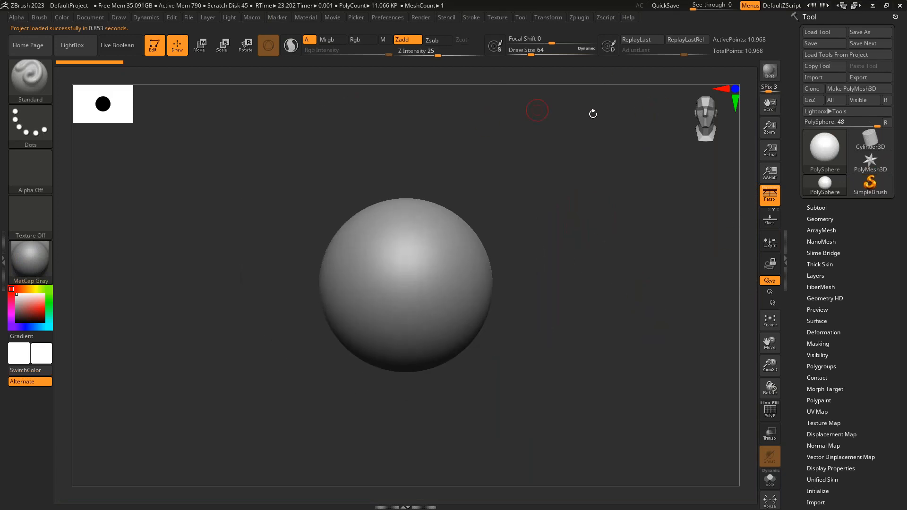
- Load the tools from Clay_RS_Render_Stream.zpr in Downloads and expand the statue's subtool list
left_click(838, 55)
scroll(61, 184, "up", 6)
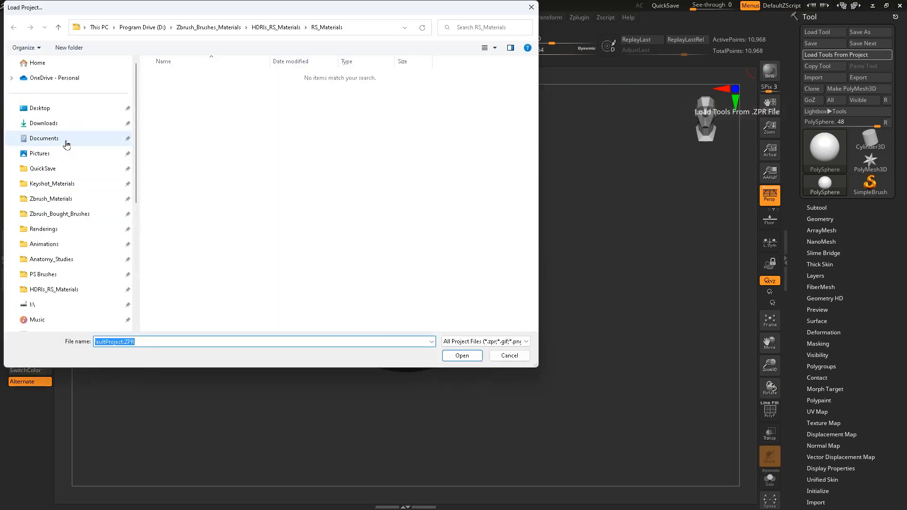
left_click(57, 124)
left_click(208, 92)
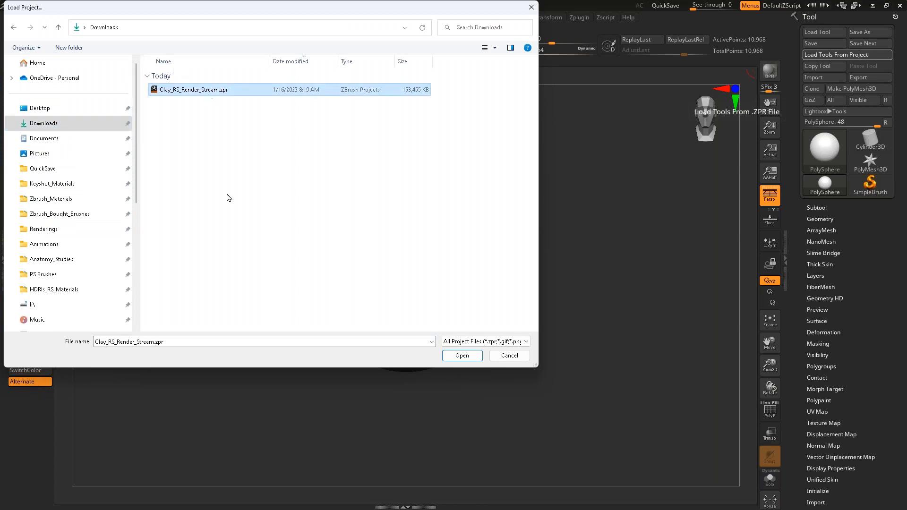
left_click(463, 356)
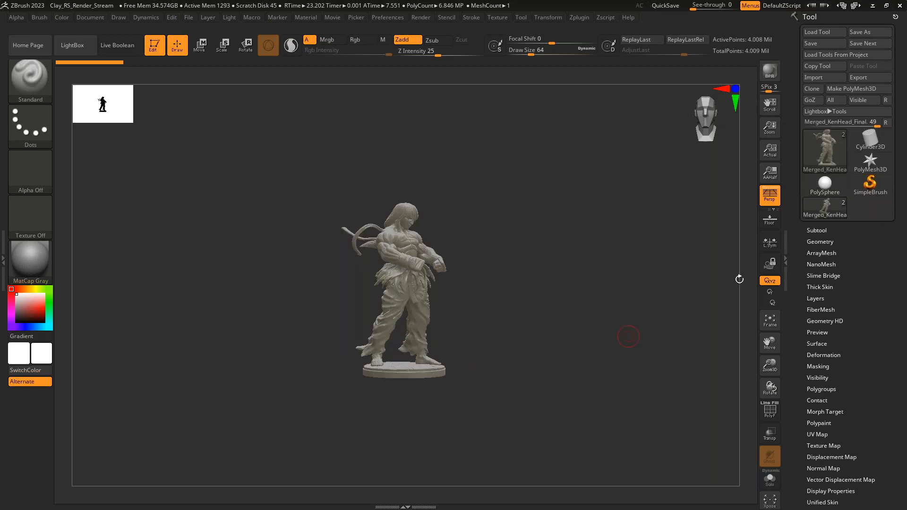
left_click(813, 230)
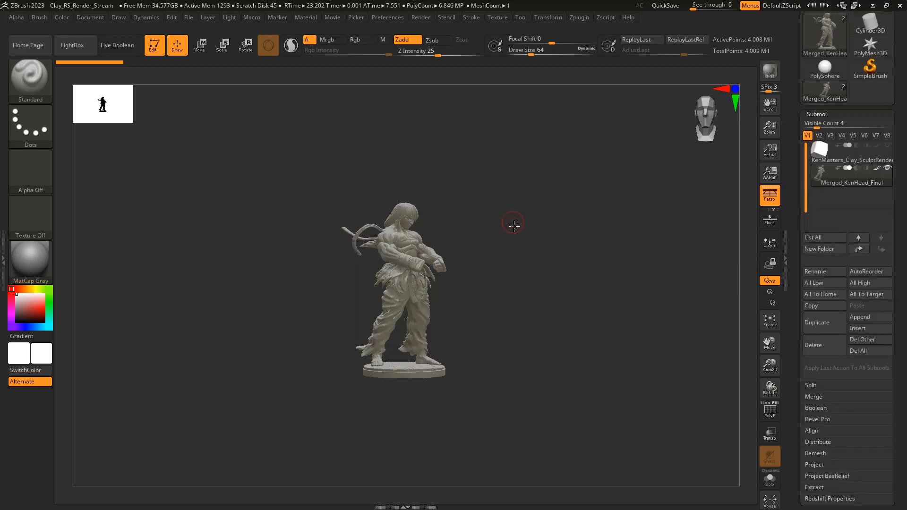
key("f")
left_click_drag(521, 274, 553, 287)
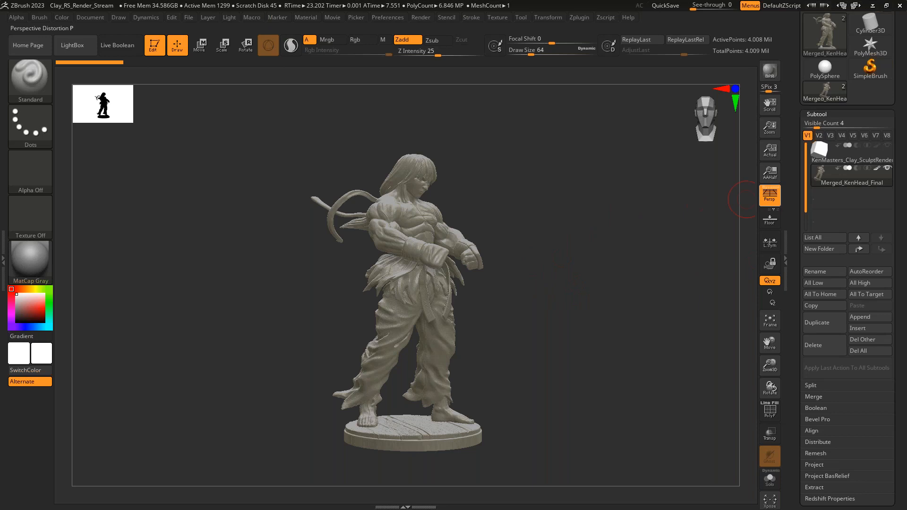
left_click_drag(880, 169, 893, 235)
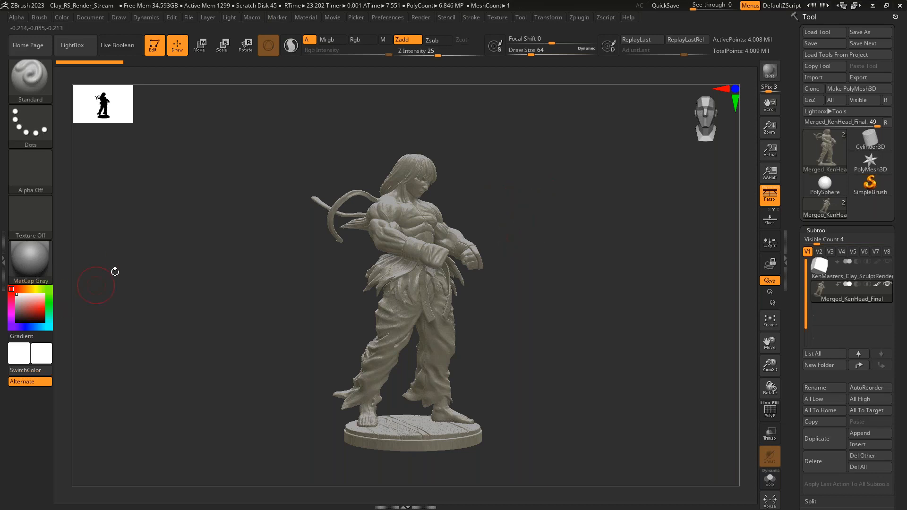
- Choose StartupMaterial, set painting to material only and fill the Merged_KenHead_Final statue with it through Polypaint
left_click(38, 256)
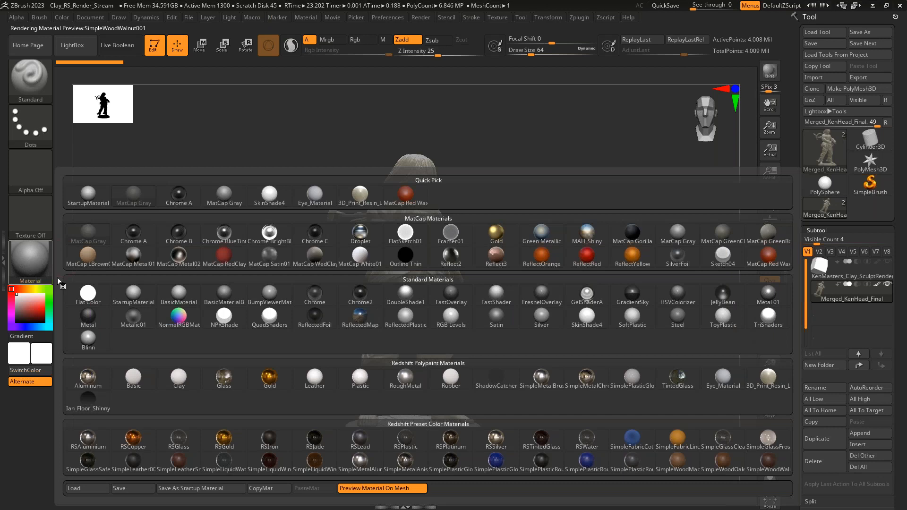
left_click(136, 292)
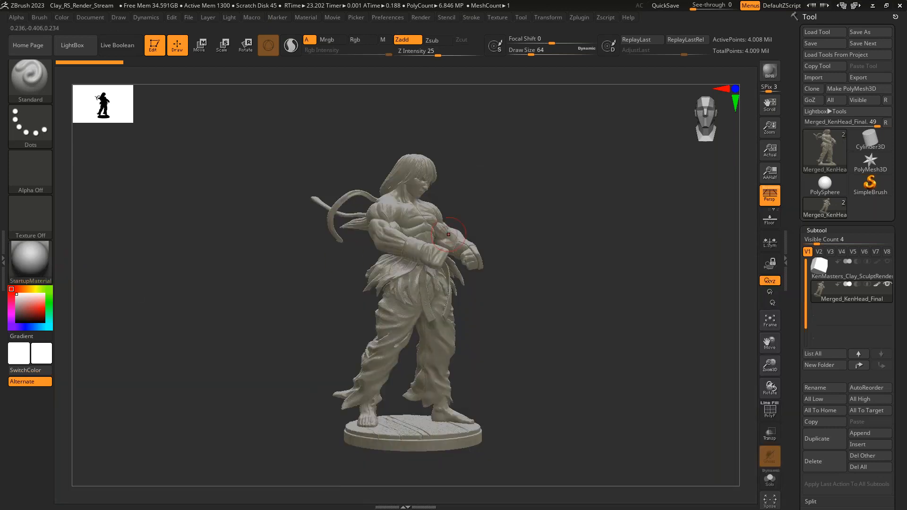
right_click_drag(604, 255, 604, 293, "ctrl")
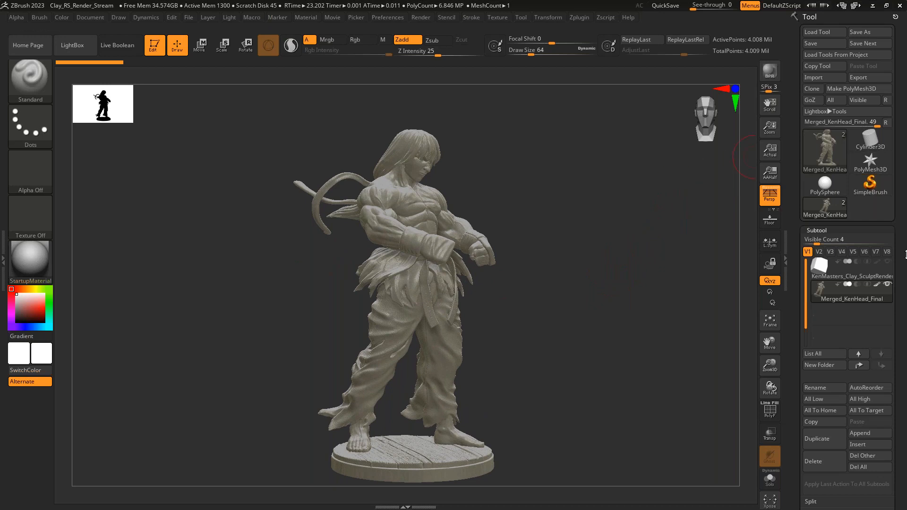
scroll(901, 265, "down", 10)
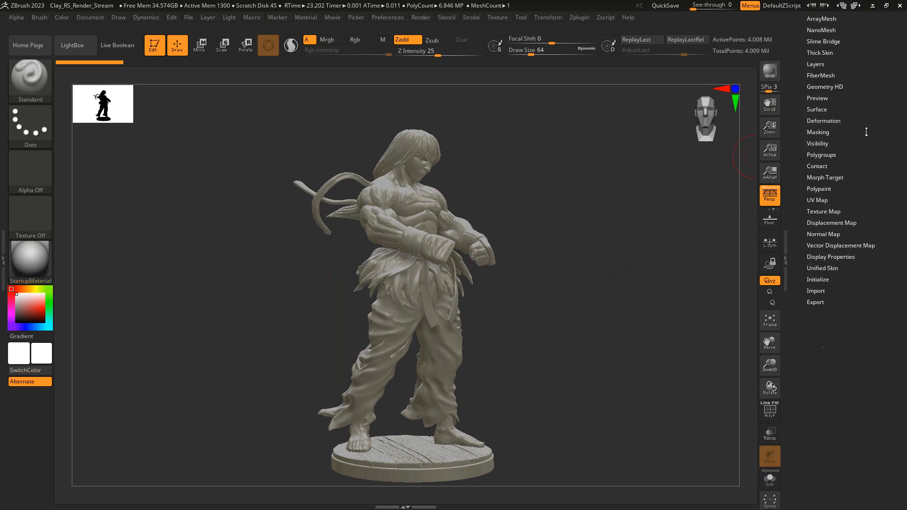
scroll(868, 254, "down", 2)
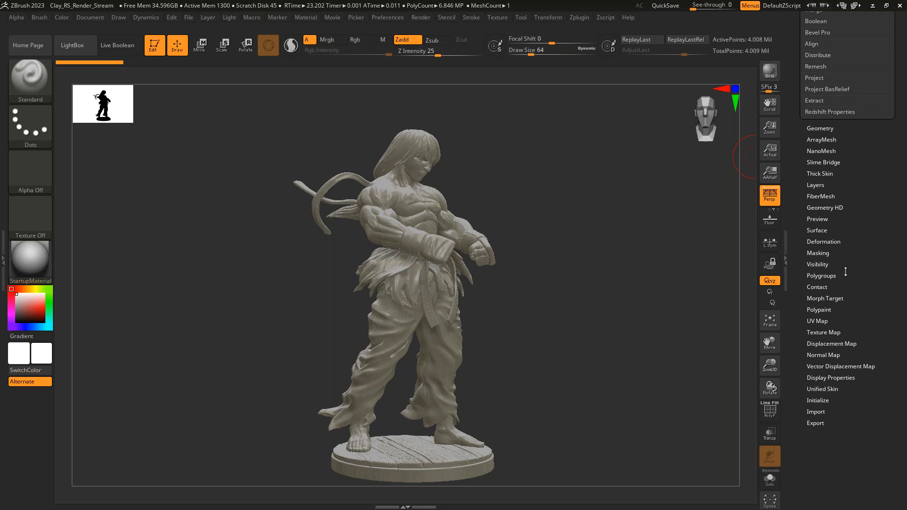
left_click(819, 311)
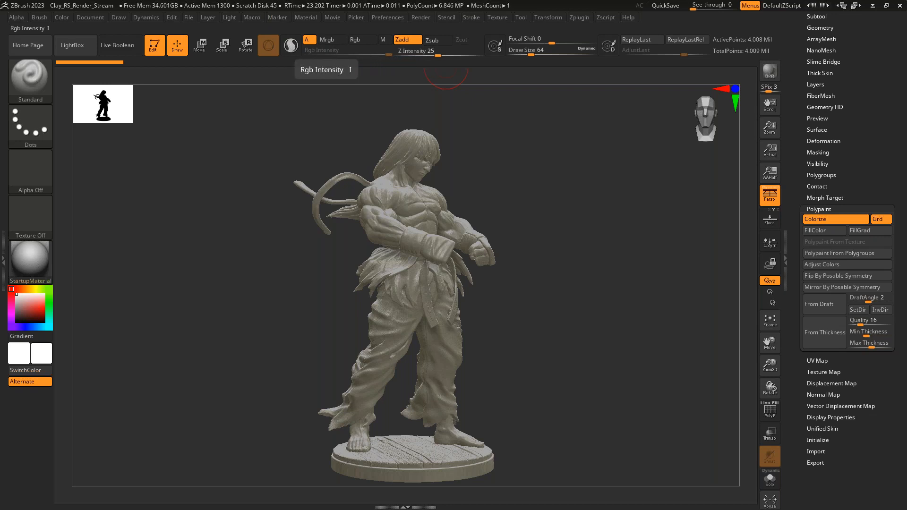
left_click(384, 42)
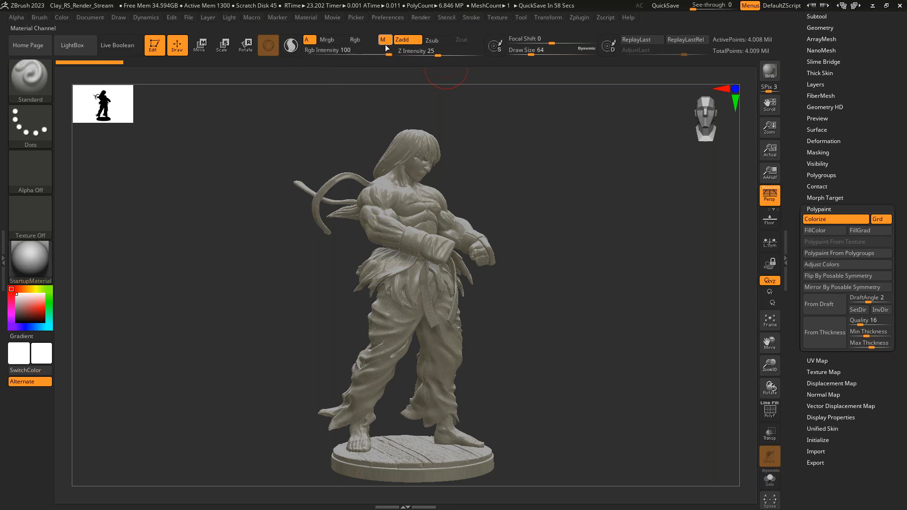
left_click(816, 230)
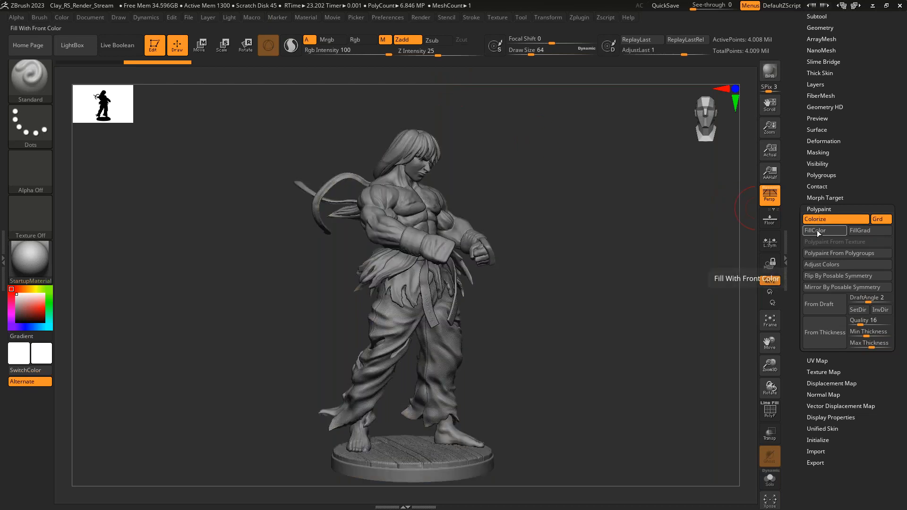
- Apply the last fill action to all visible subtools and accept the confirmation
left_click_drag(898, 190, 816, 230)
left_click(817, 231)
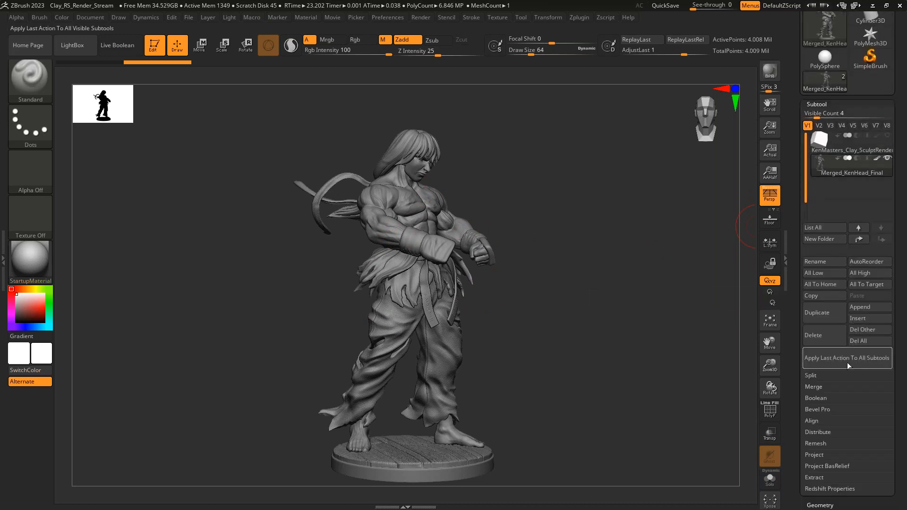
left_click(820, 360)
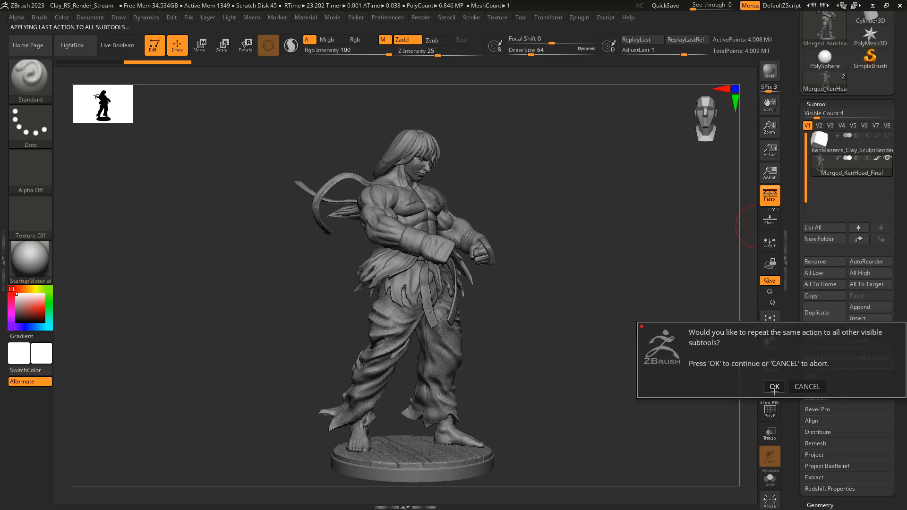
key("Return")
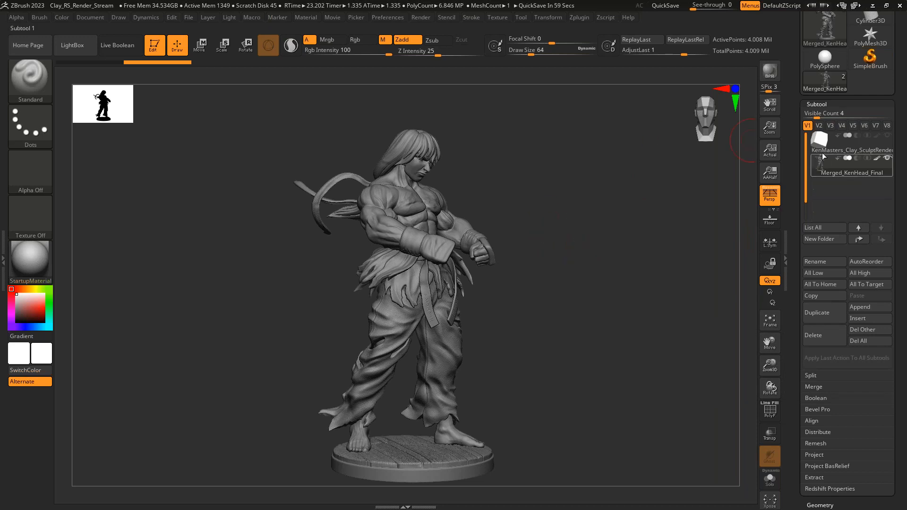
- Show and select the KenMasters_Clay_SculptRender cube subtool and move it straight up above the statue
mouse_move(829, 155)
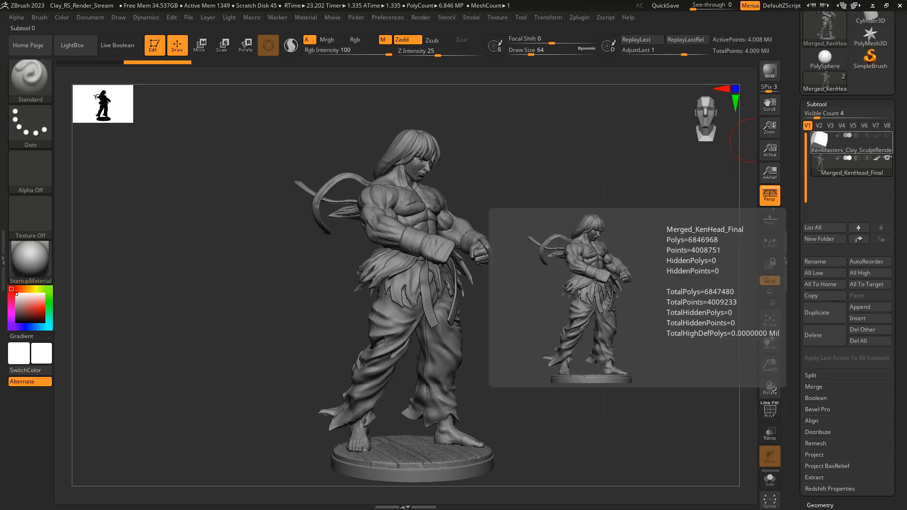
left_click(824, 145)
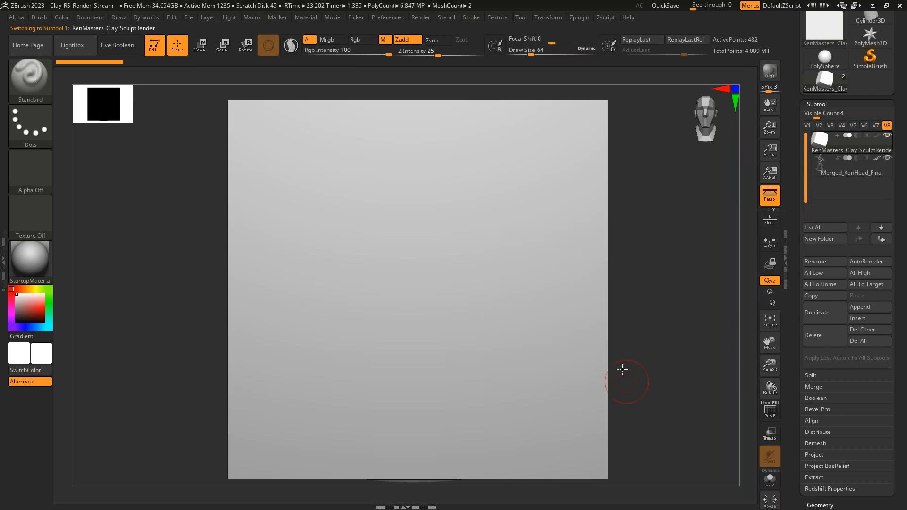
key("f")
key("w")
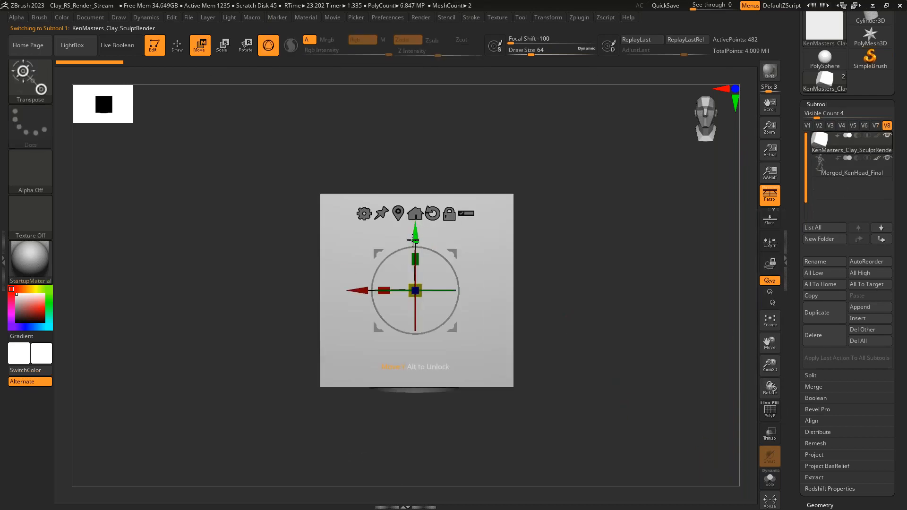
left_click_drag(425, 241, 425, 68)
key("q")
mouse_move(600, 315)
left_mouse_down("alt")
mouse_move(581, 293)
mouse_move(588, 383)
left_mouse_up("alt")
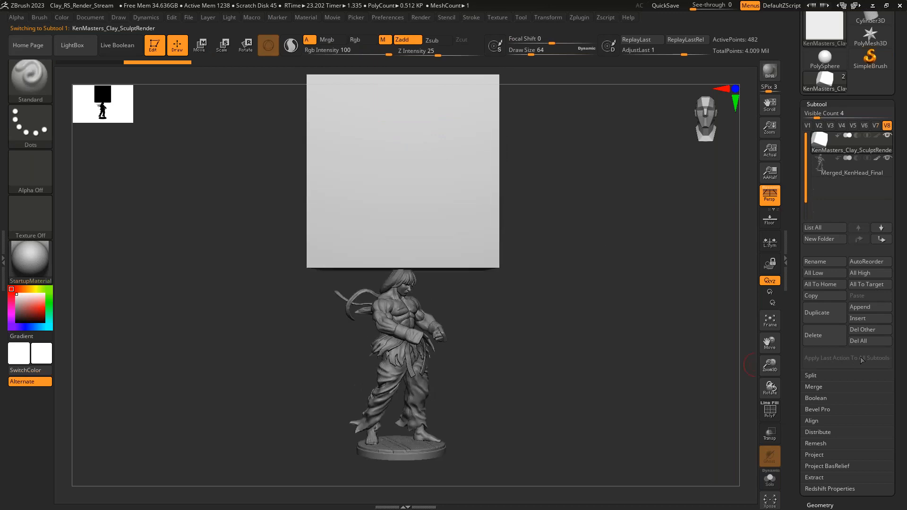
- Undo the statue's material fill and make Merged_KenHead_Final the active subtool
key("ctrl+z")
key("ctrl+shift+z")
left_click(409, 337, "alt")
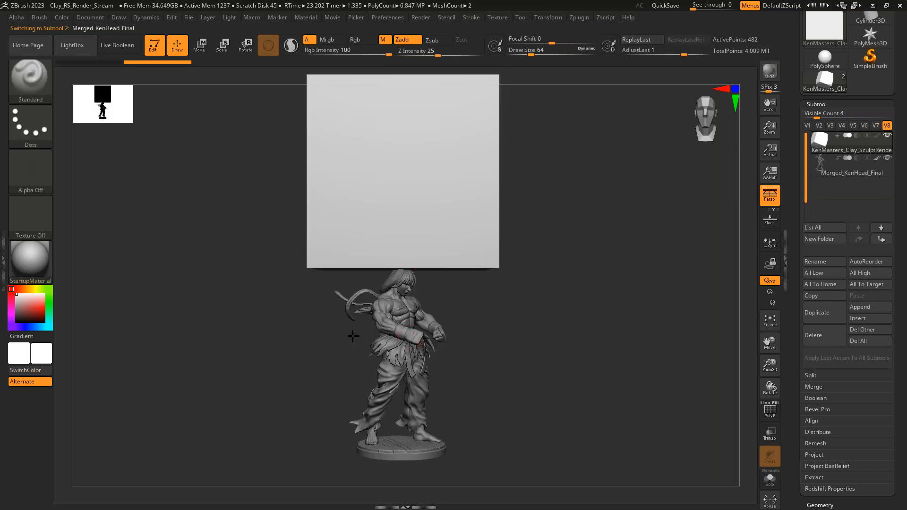
left_click(41, 265)
- Fill the statue with StartupMaterial again through Polypaint and repeat that fill on all visible subtools
scroll(884, 391, "down", 10)
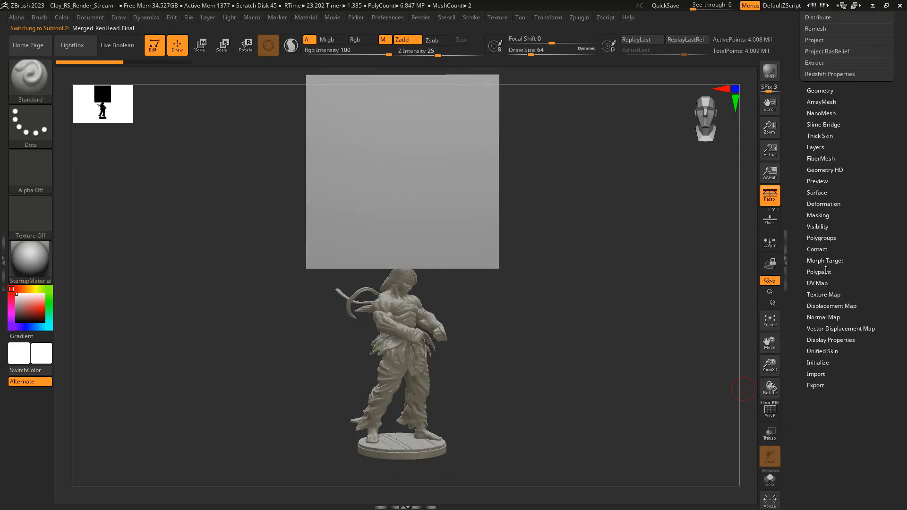
left_click(819, 272)
left_click_drag(875, 182, 865, 270)
left_click(829, 230)
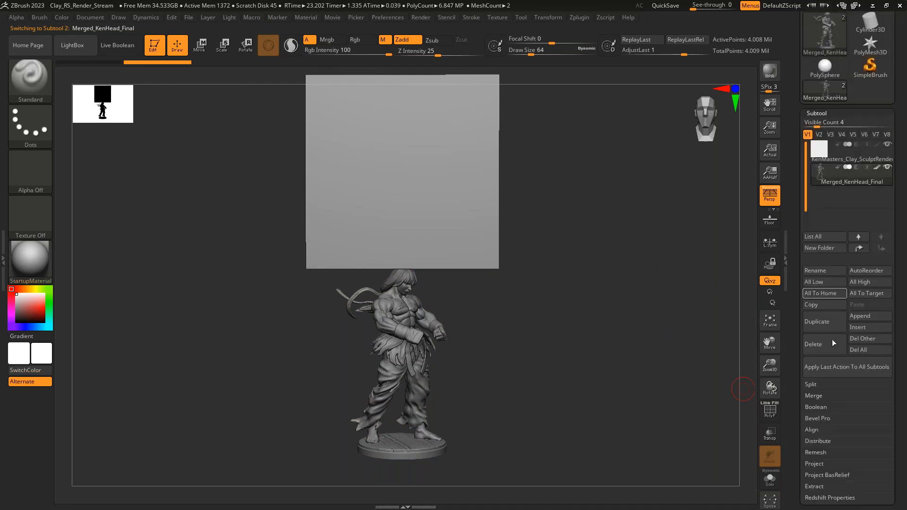
left_click(839, 367)
left_click(774, 394)
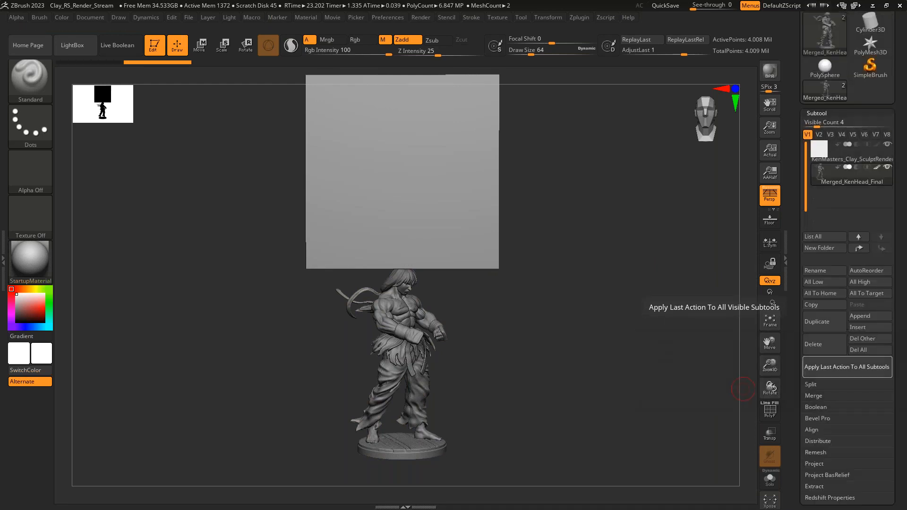
- Hide the KenMasters_Clay_SculptRender cube subtool so only the statue shows
left_click_drag(502, 199, 439, 156)
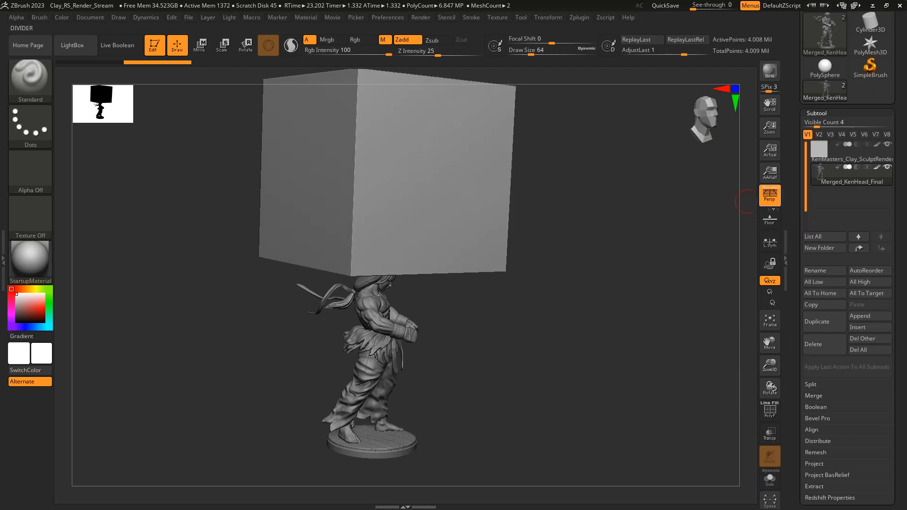
left_click(887, 146)
mouse_move(631, 208)
right_mouse_down()
mouse_move(526, 232)
mouse_move(549, 326)
mouse_move(574, 237)
mouse_move(571, 260)
mouse_move(561, 246)
mouse_move(594, 271)
right_mouse_up()
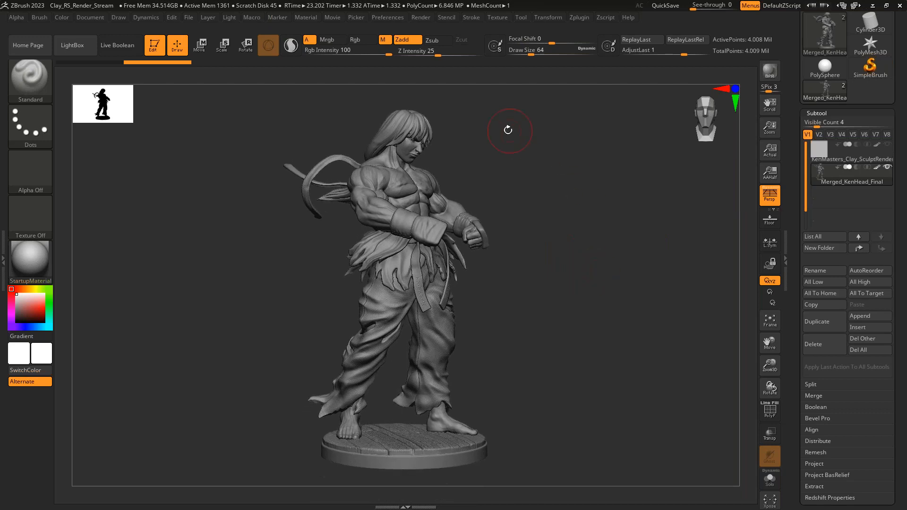
left_click_drag(889, 111, 889, 160)
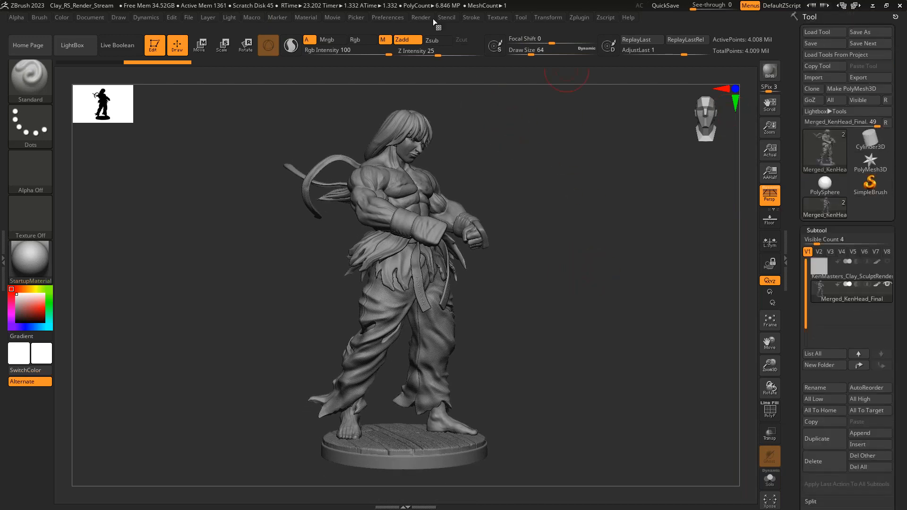
- Dock the Render palette in the side tray and render the statue with Redshift enabled
left_click(421, 17)
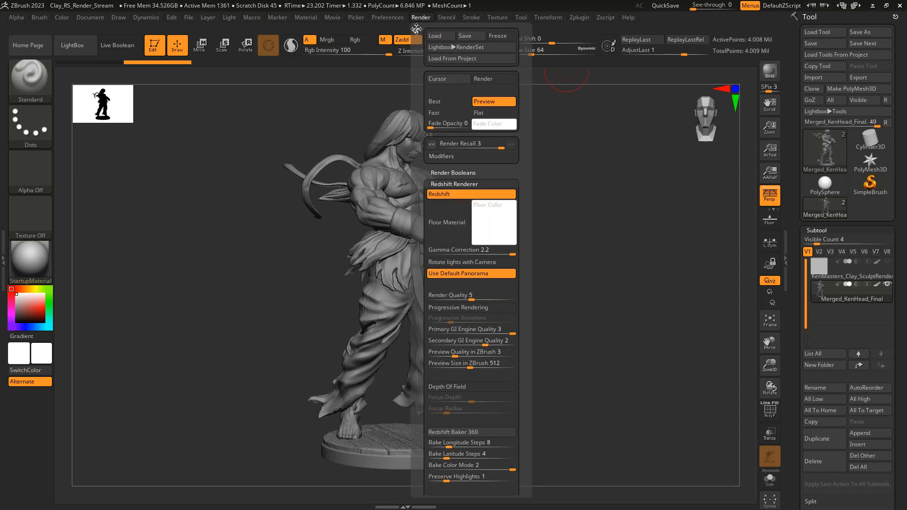
left_click_drag(416, 29, 7, 142)
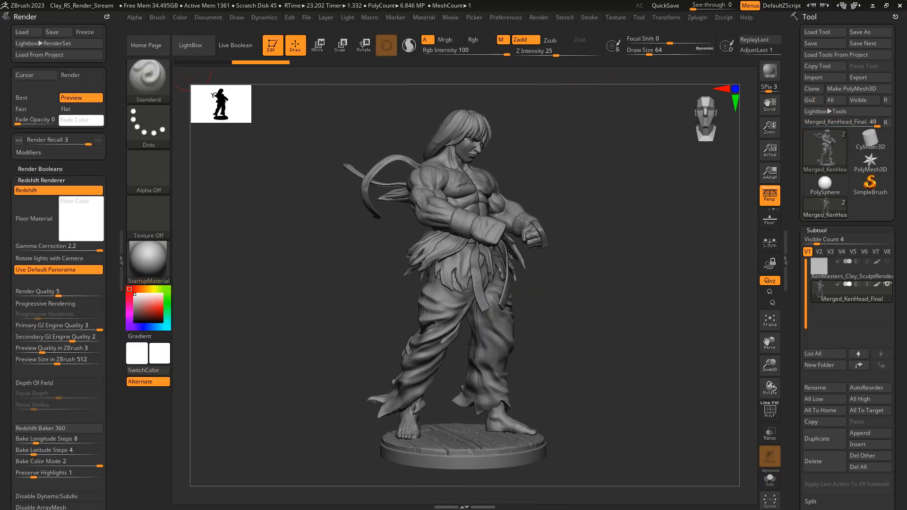
left_click(57, 193)
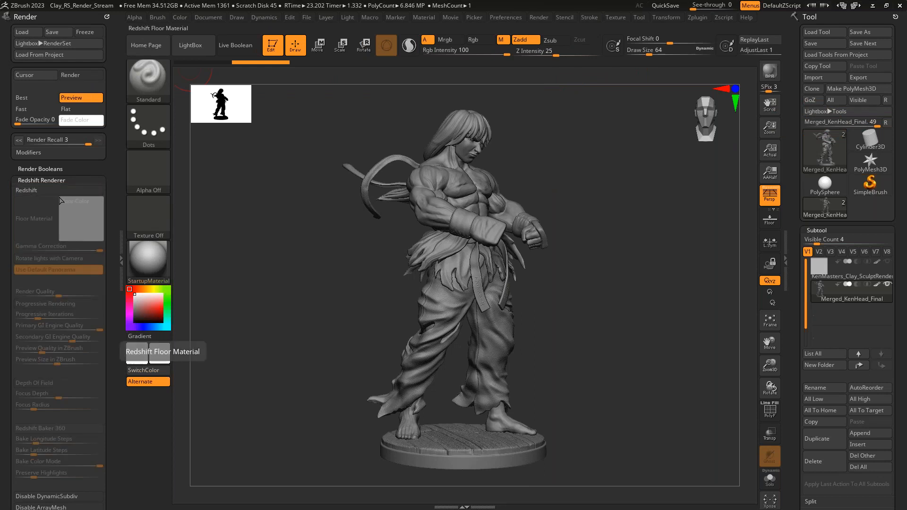
left_click(52, 191)
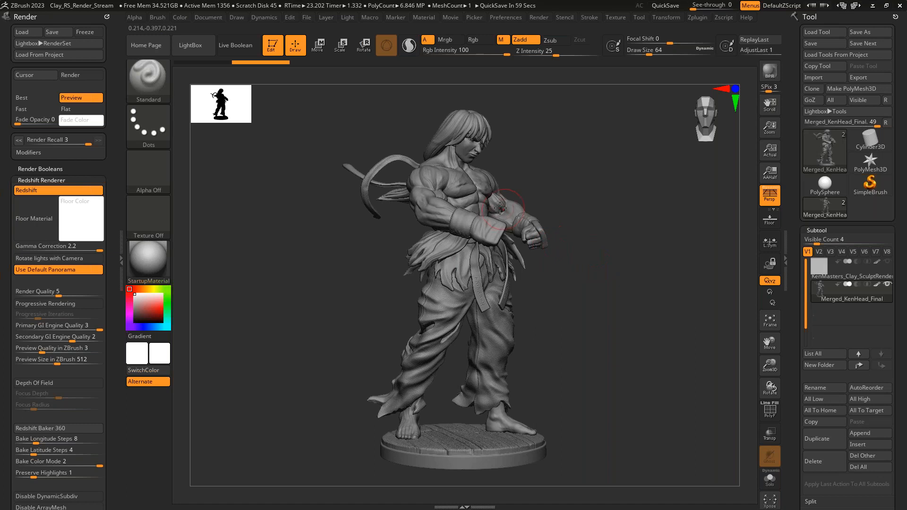
key("shift+r")
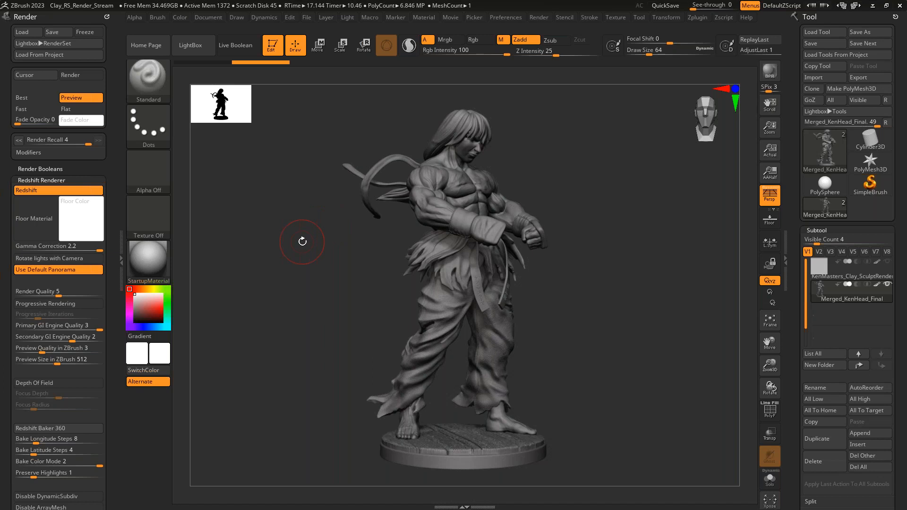
mouse_move(147, 242)
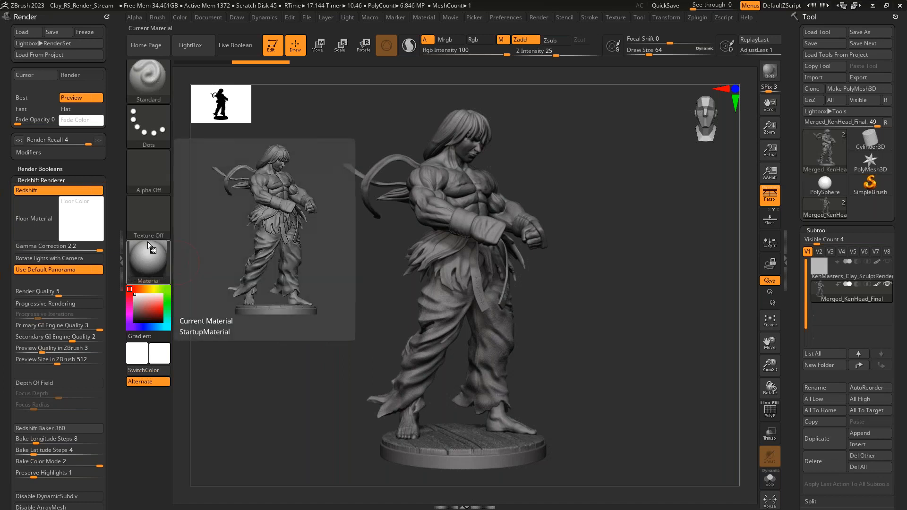
- Dock the Light palette in the side tray and expand its Background settings
left_click(348, 18)
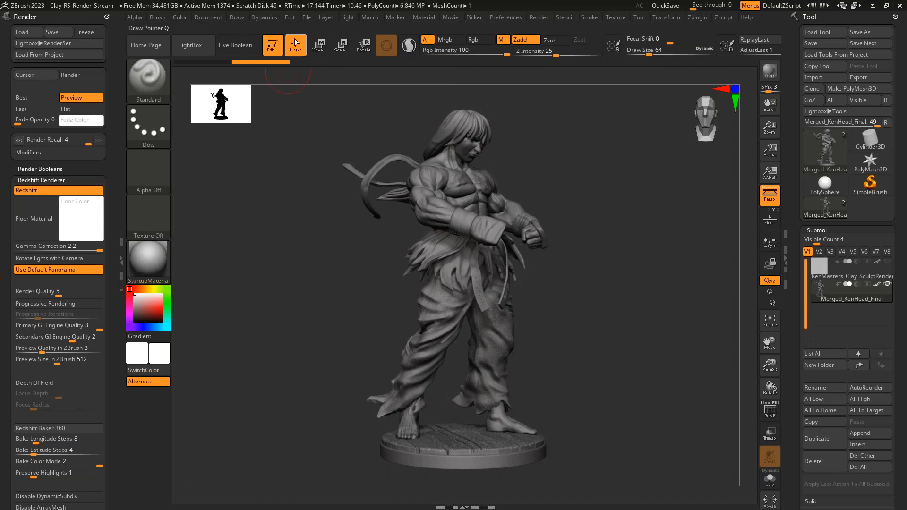
left_click(350, 17)
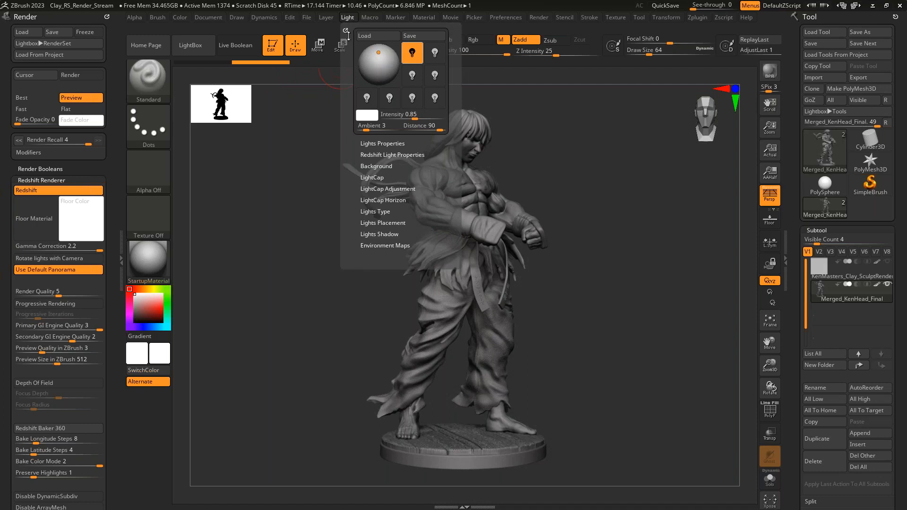
left_click_drag(343, 31, 796, 105)
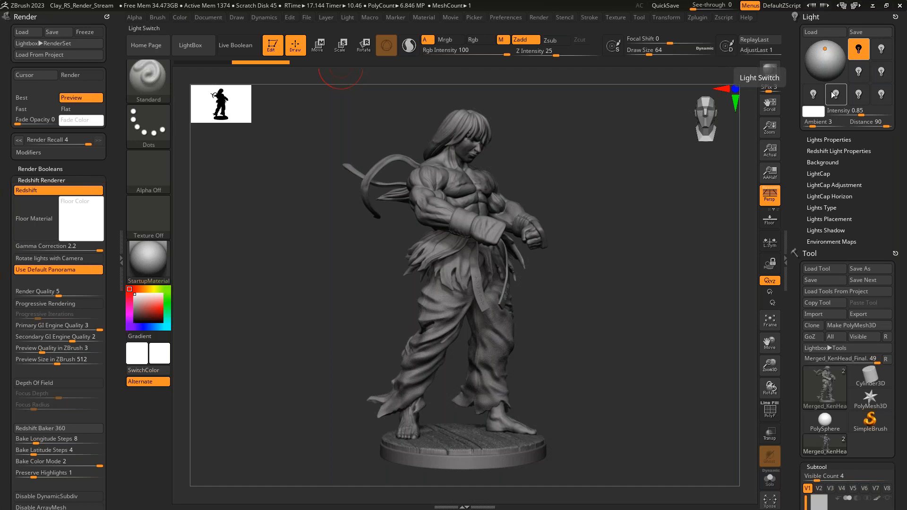
left_click(834, 162)
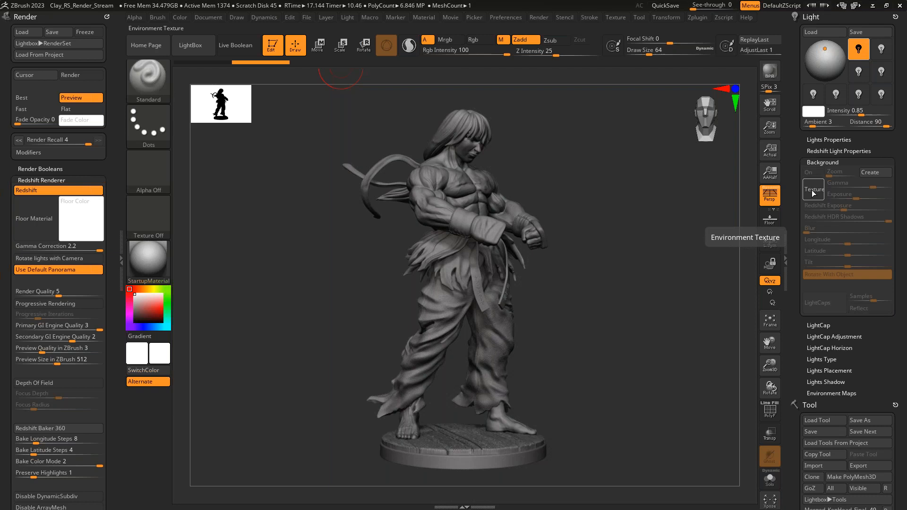
left_click(814, 190)
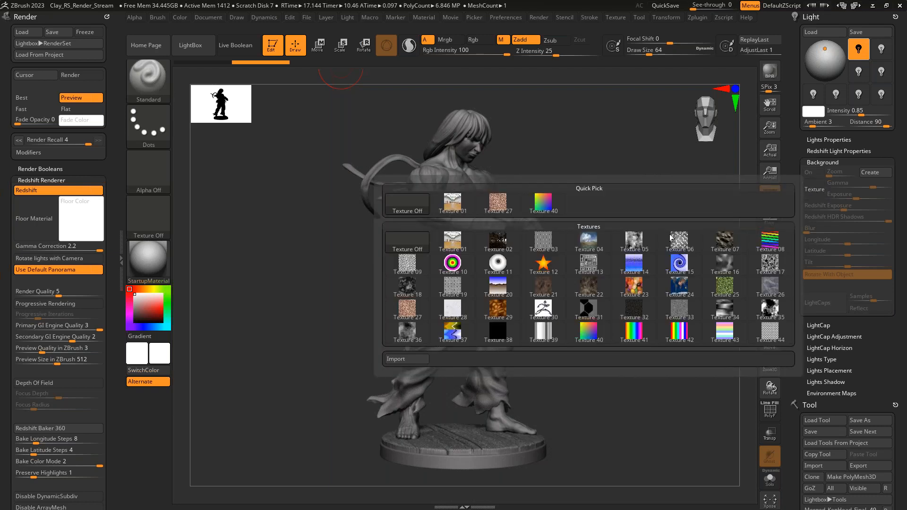
left_click(399, 360)
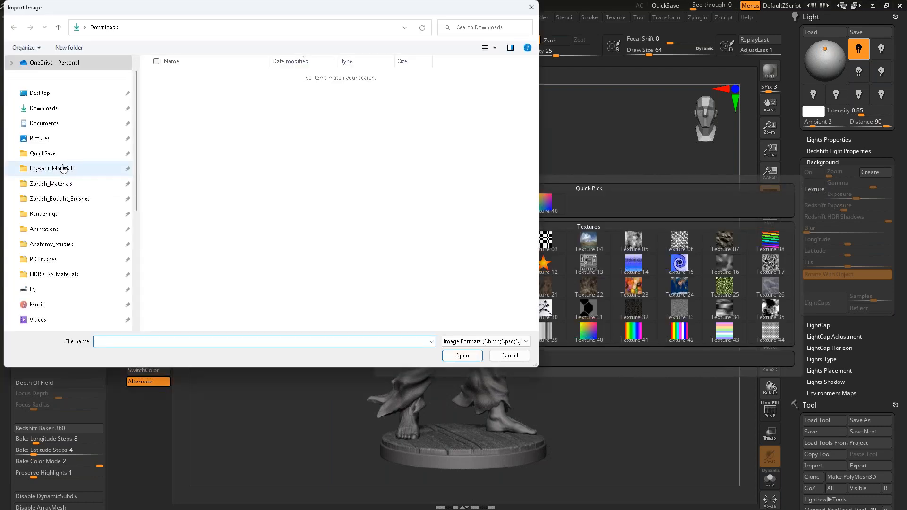
left_click(62, 279)
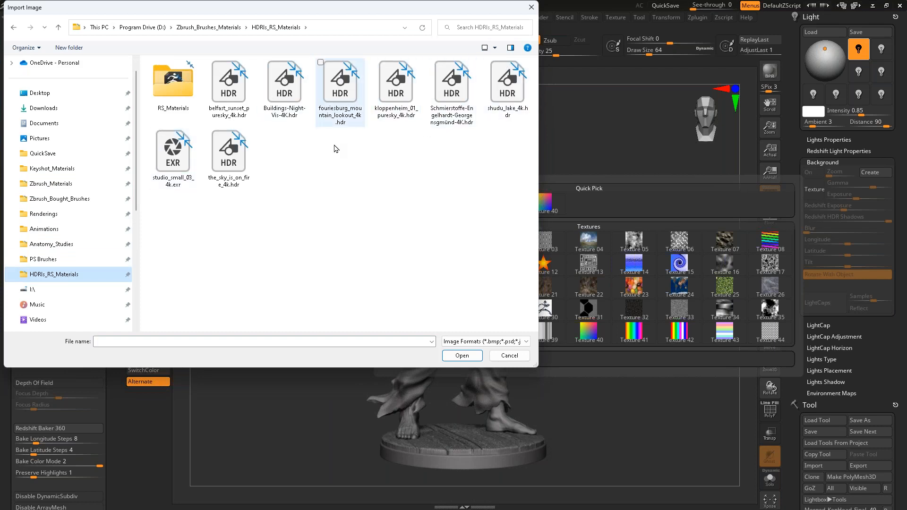
left_click(505, 356)
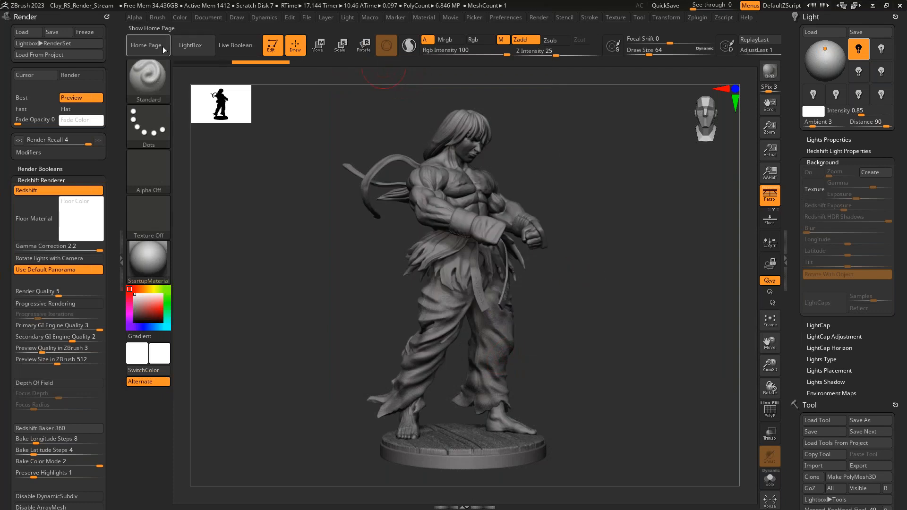
- Load a night shopping street panorama from the LightBox Panoramas textures as the scene background
left_click(197, 50)
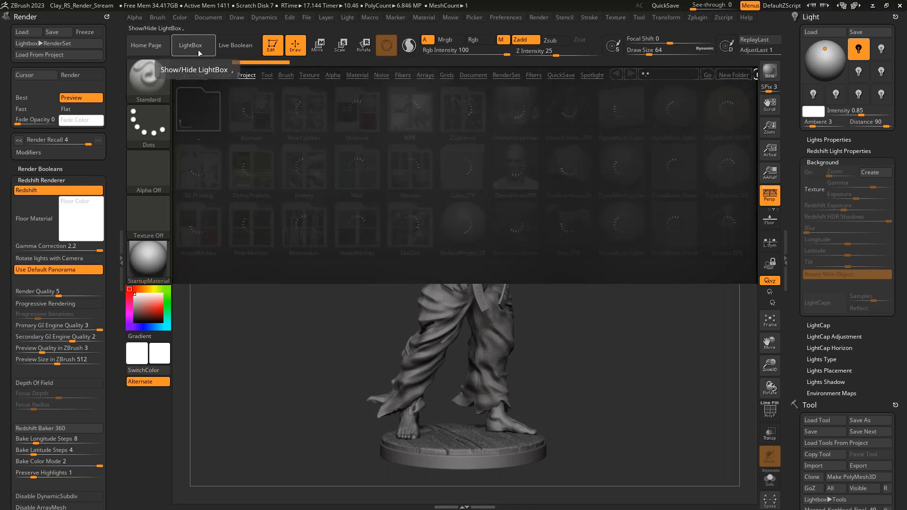
left_click(310, 75)
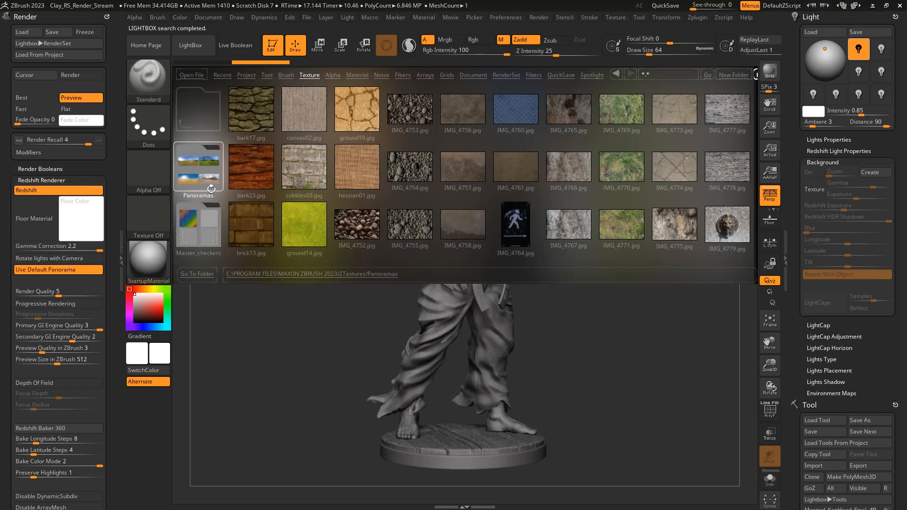
left_click(207, 185)
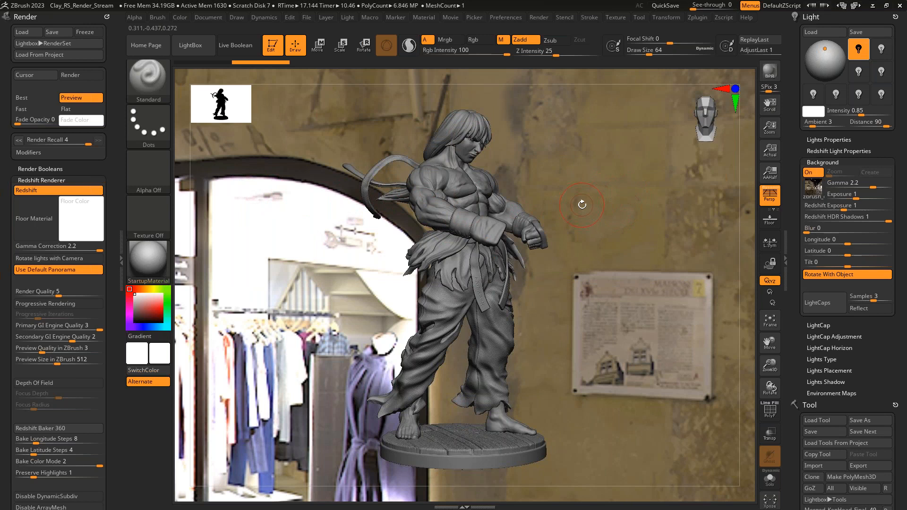
- Compare the panorama background with perspective off and on, then view the statue from the front
key("p")
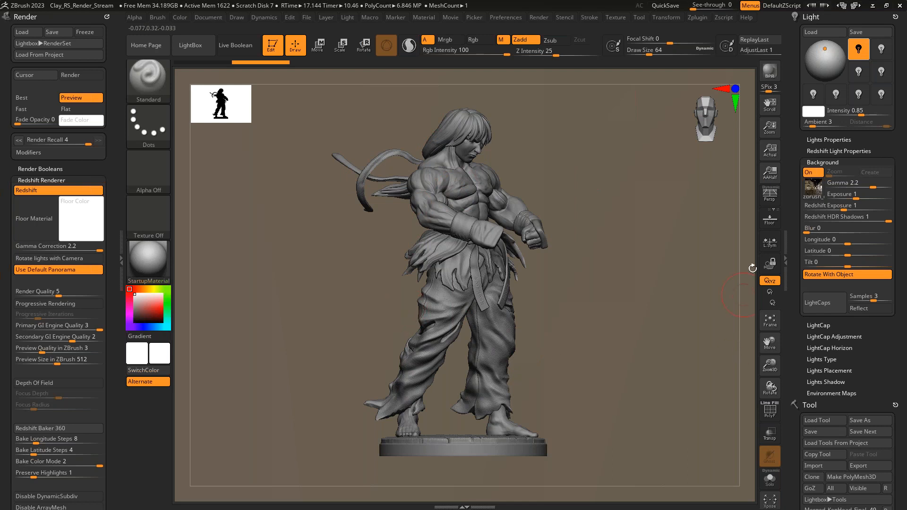
left_click(771, 203)
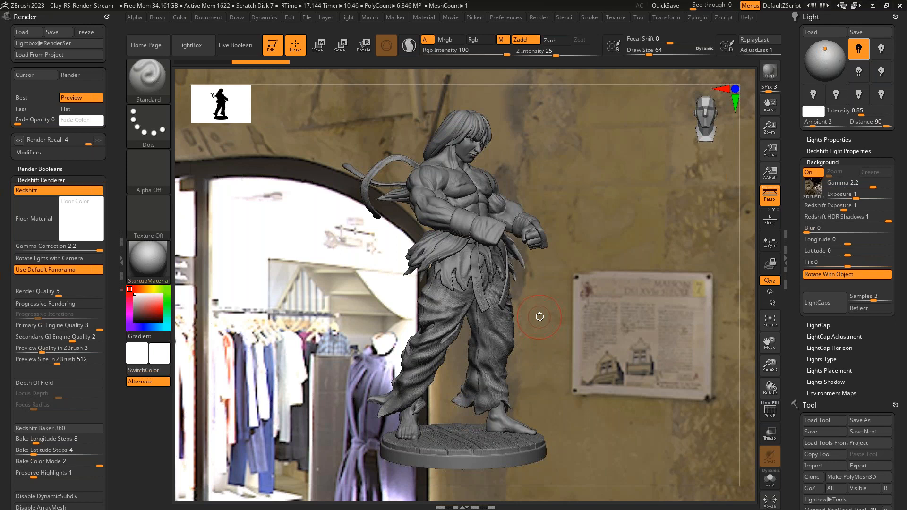
left_click_drag(593, 338, 552, 365, "alt")
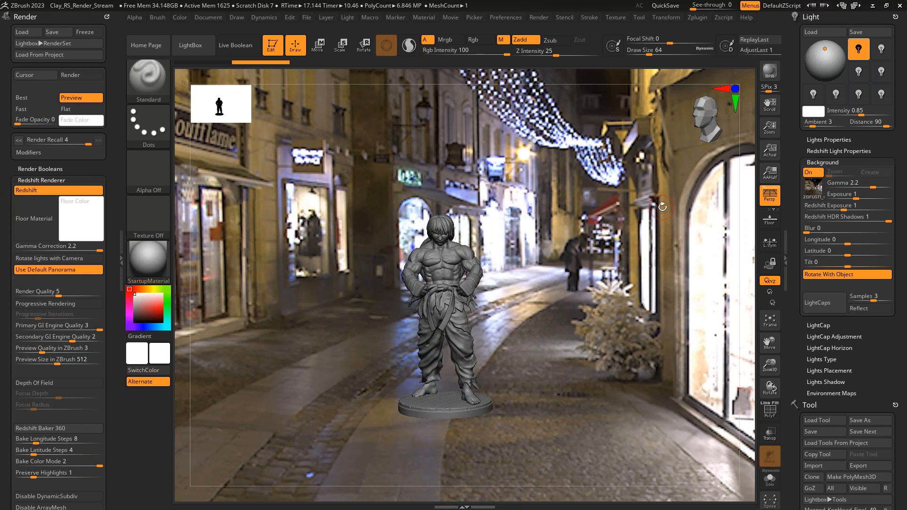
- Try an 18 mm camera focal length, followed by the shortest possible value and a much longer one
left_click(240, 16)
left_click_drag(335, 309, 334, 250)
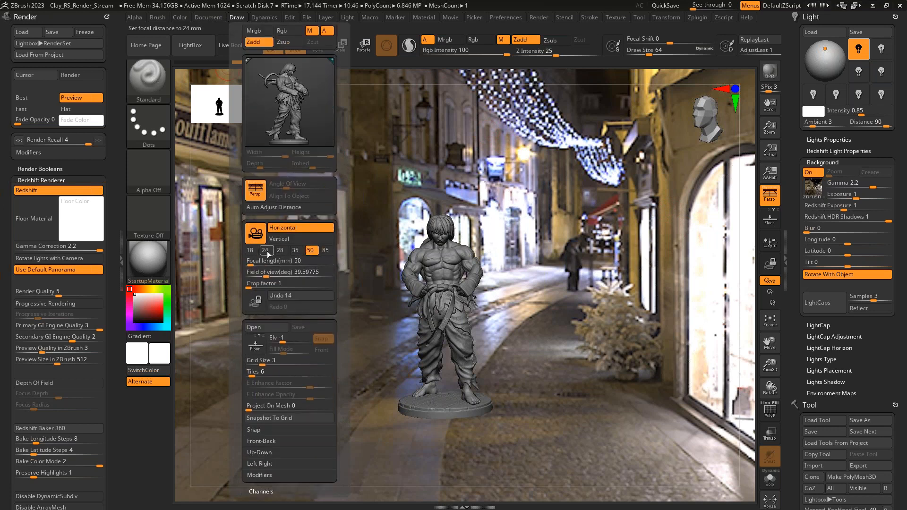
left_click(254, 251)
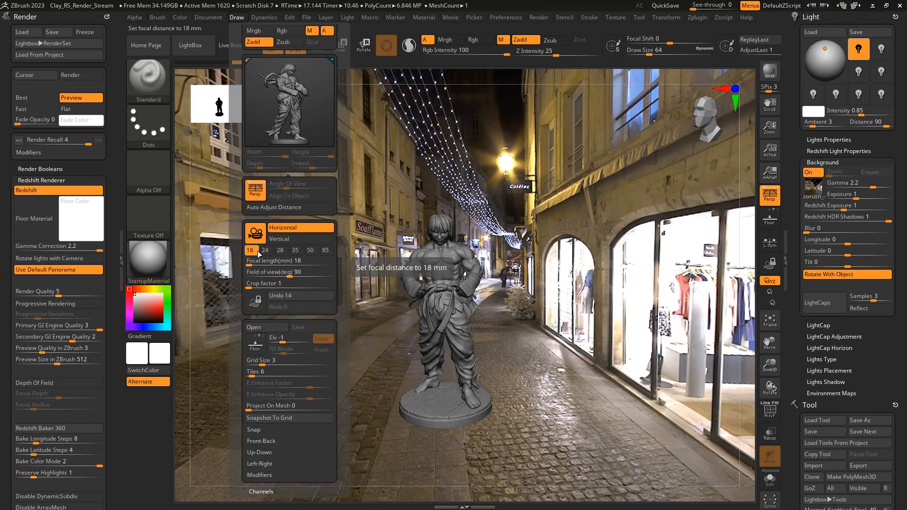
left_click(247, 263)
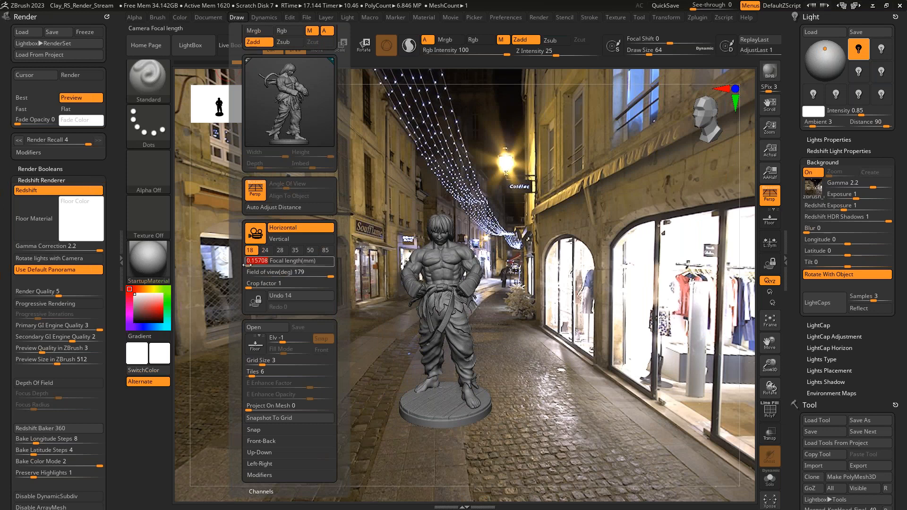
key("Return")
left_click(249, 264)
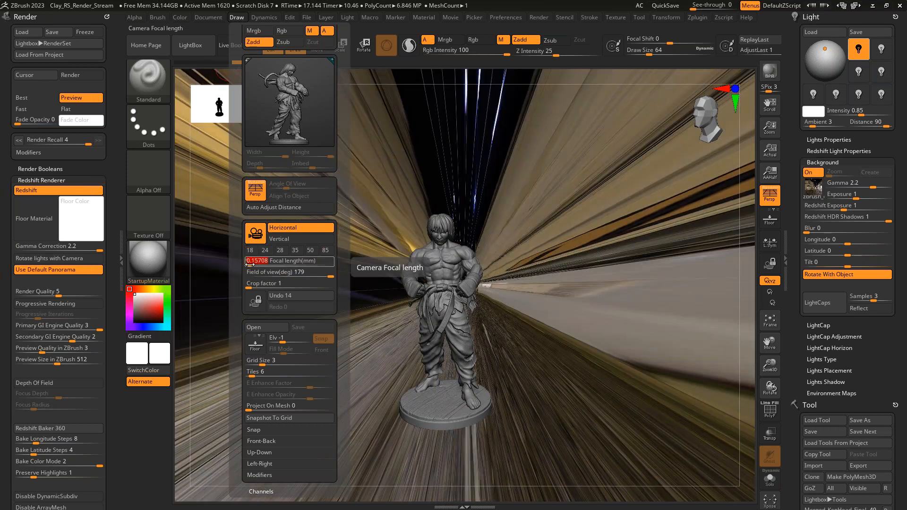
left_click_drag(250, 264, 253, 263)
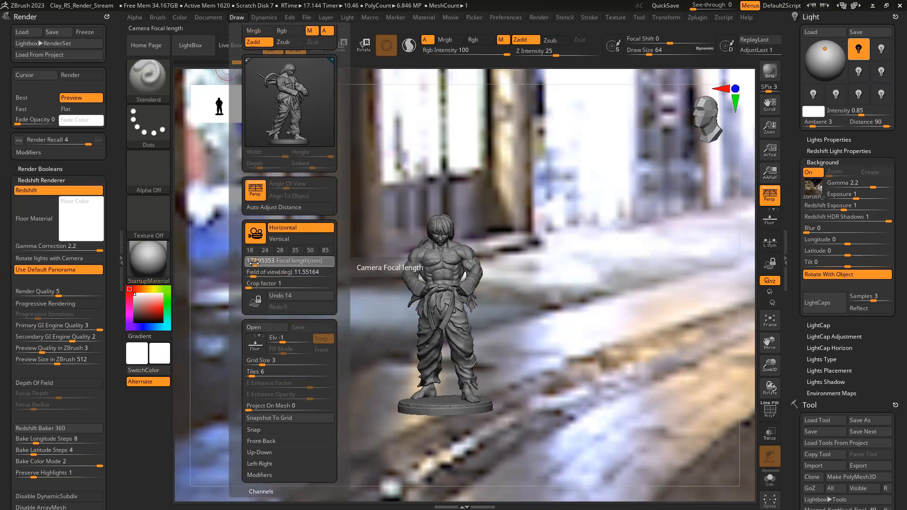
left_click(253, 264)
- Cycle the camera through longer focal length presets, including 35, 50 and 85 mm, against the street panorama
left_click(279, 250)
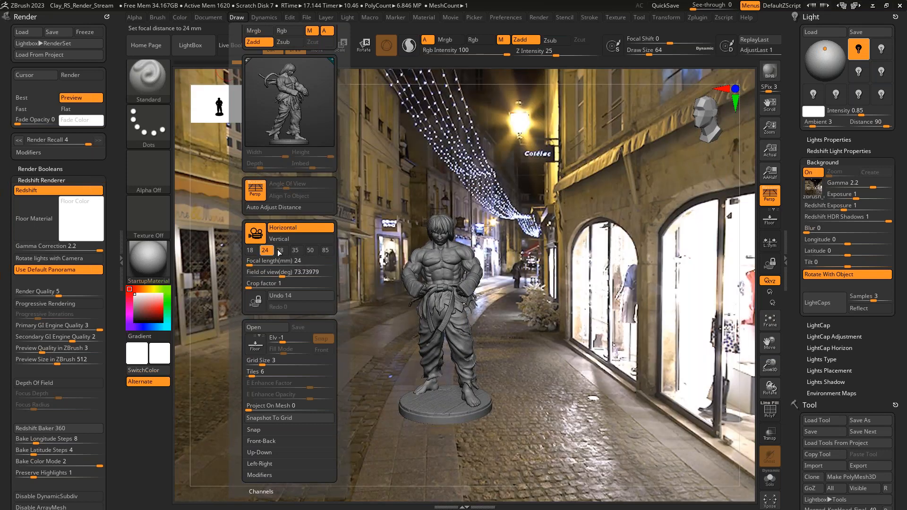
left_click(294, 251)
left_click(311, 255)
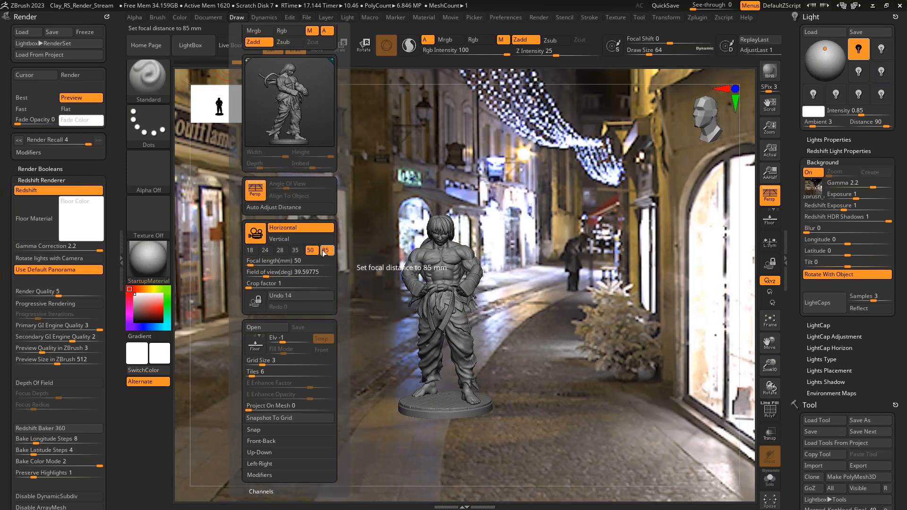
left_click(324, 252)
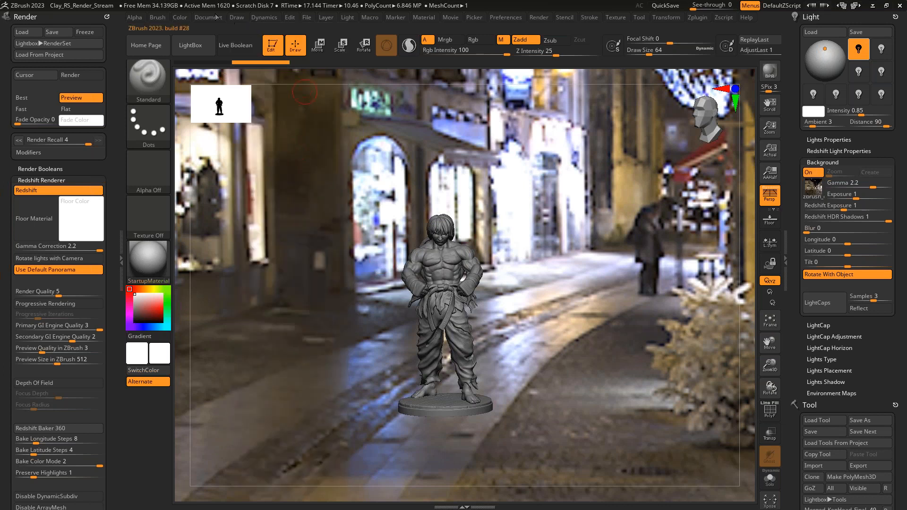
- Try the shorter camera focal length presets down to 24 mm, then set the focal length to 85 mm
left_click(236, 17)
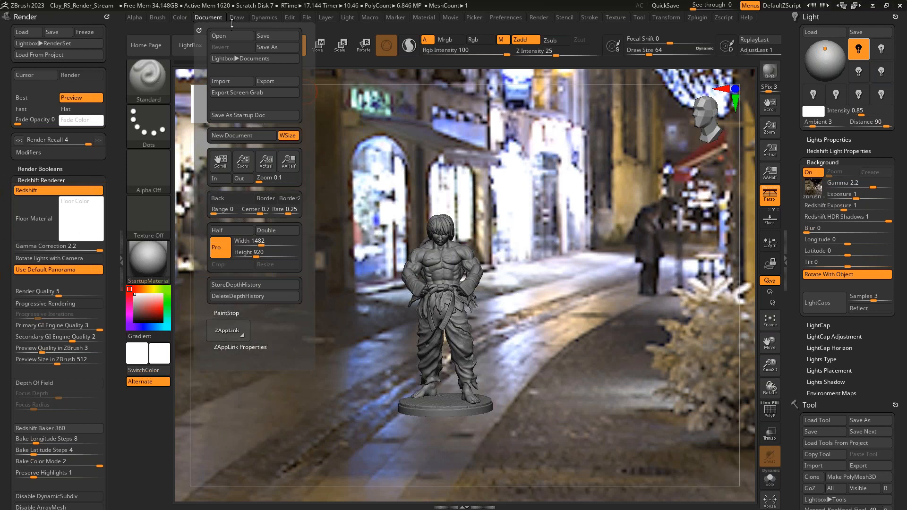
left_click(295, 310)
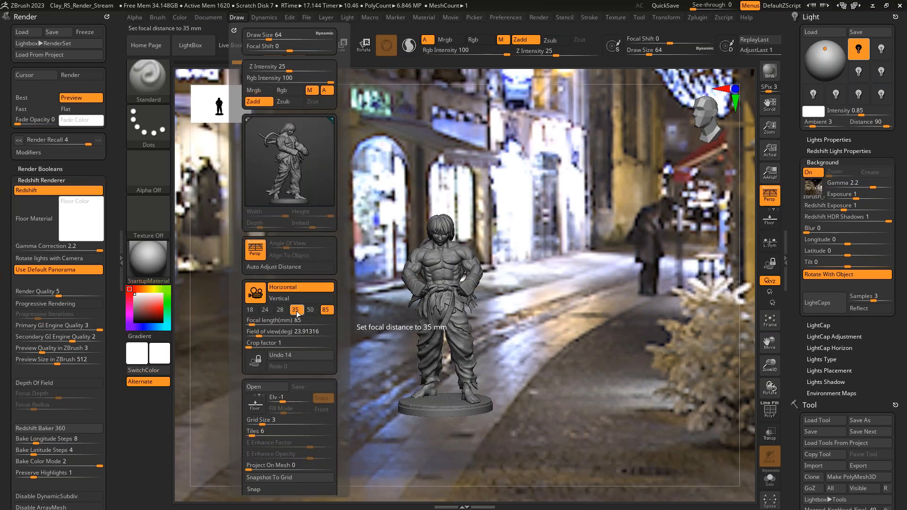
left_click(275, 313)
left_click(265, 310)
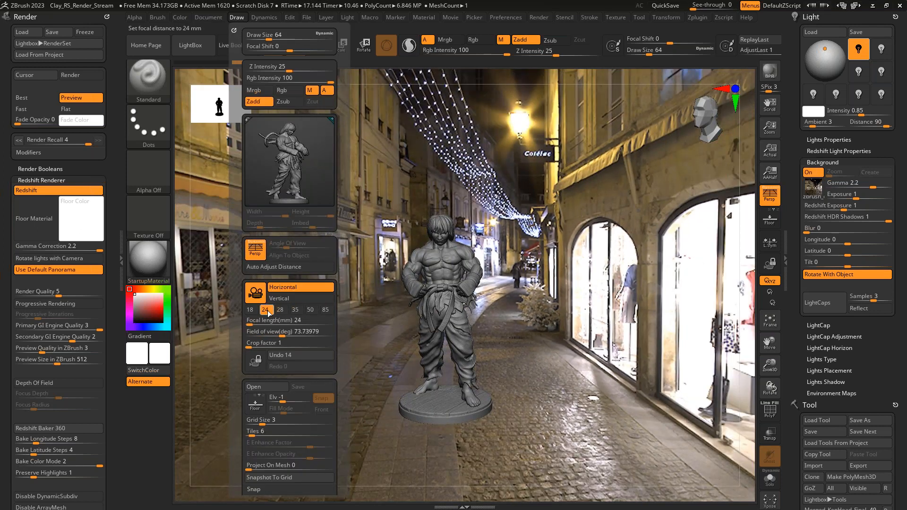
left_click(326, 309)
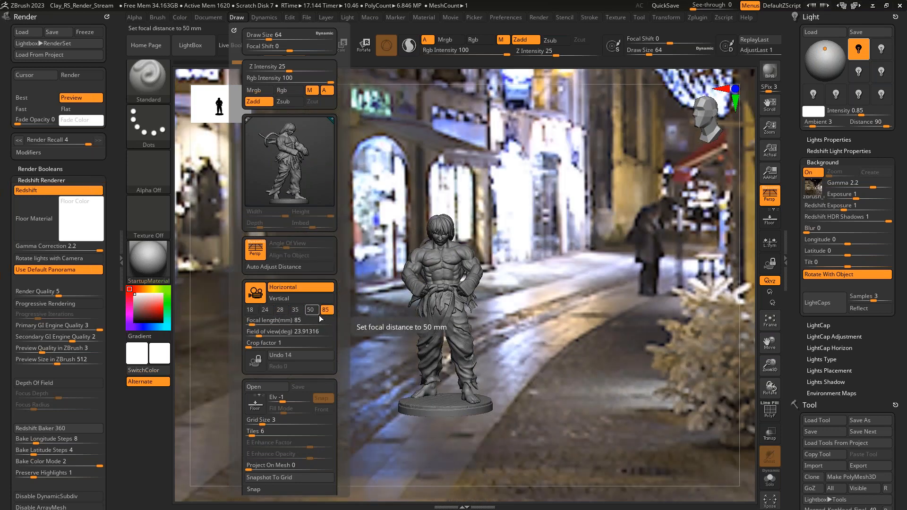
- View the statue from different distances and angles against the street panorama, then compare perspective off and on
left_click_drag(530, 308, 554, 250)
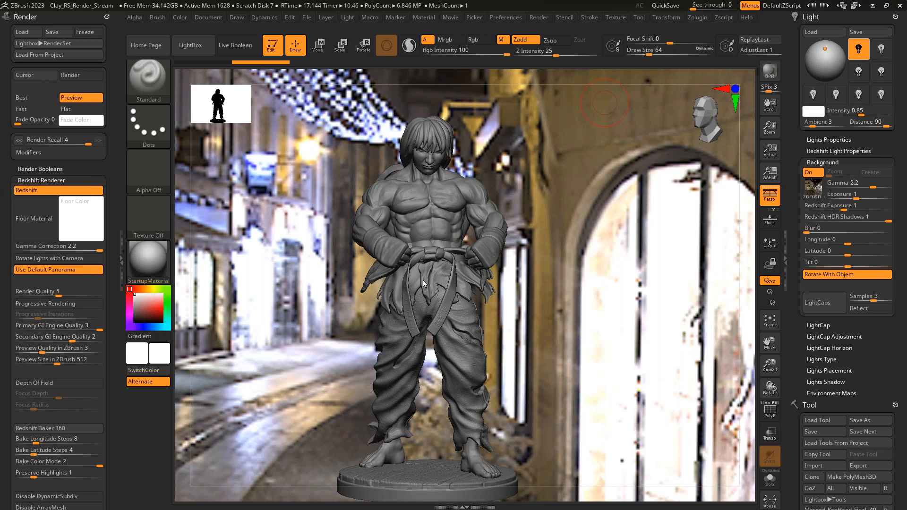
left_click_drag(593, 401, 522, 397)
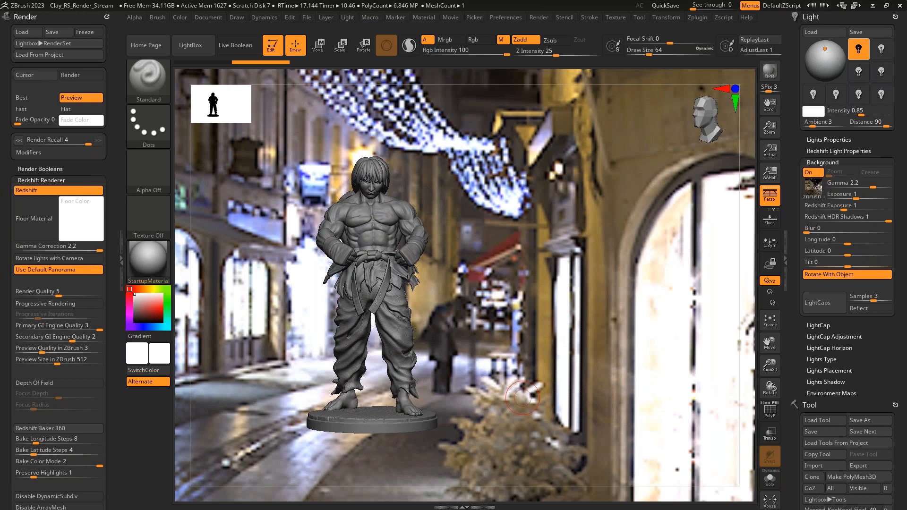
key("p")
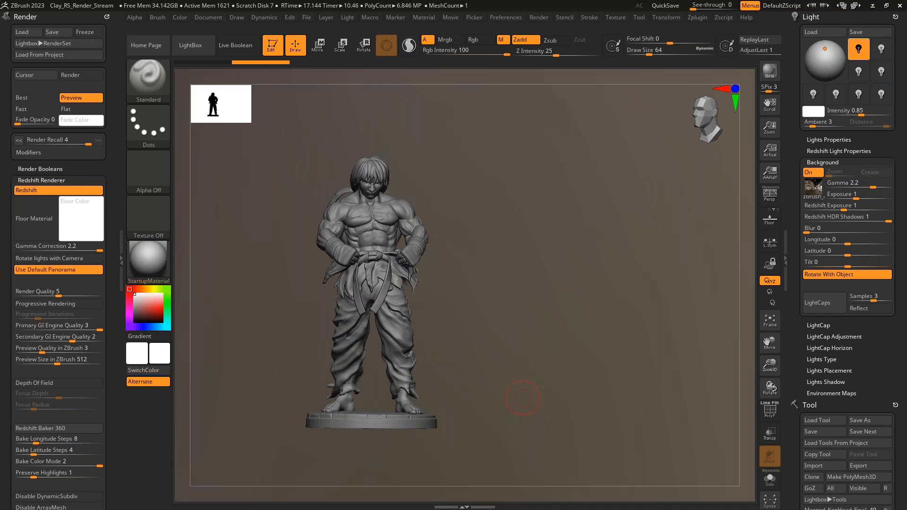
key("p")
- Load the zbrush_ext_fr_lac_bleu_2_acescg.exr panorama from the LightBox textures as the background
key("comma")
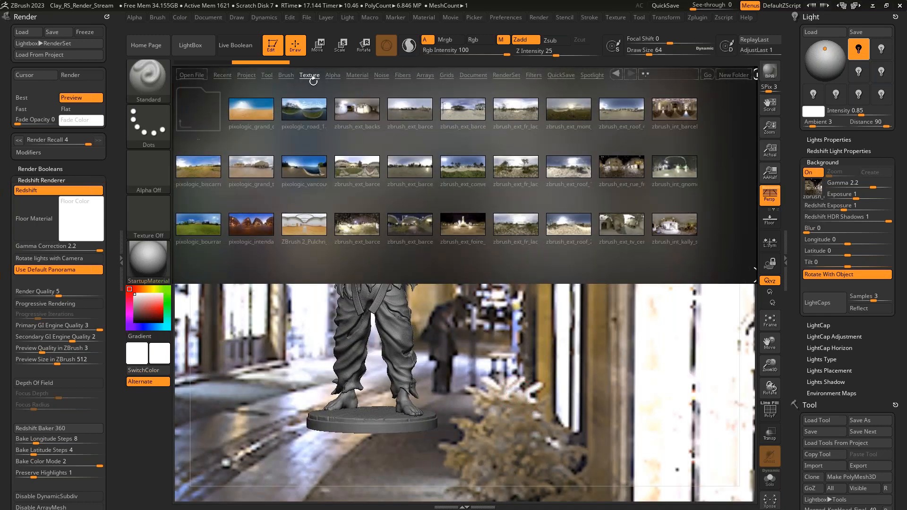
left_click(199, 46)
left_click(199, 46)
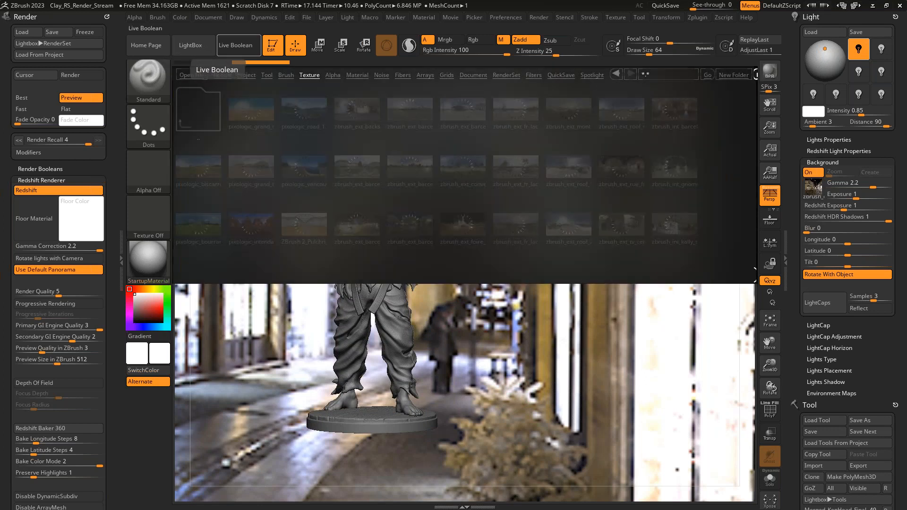
left_click(309, 76)
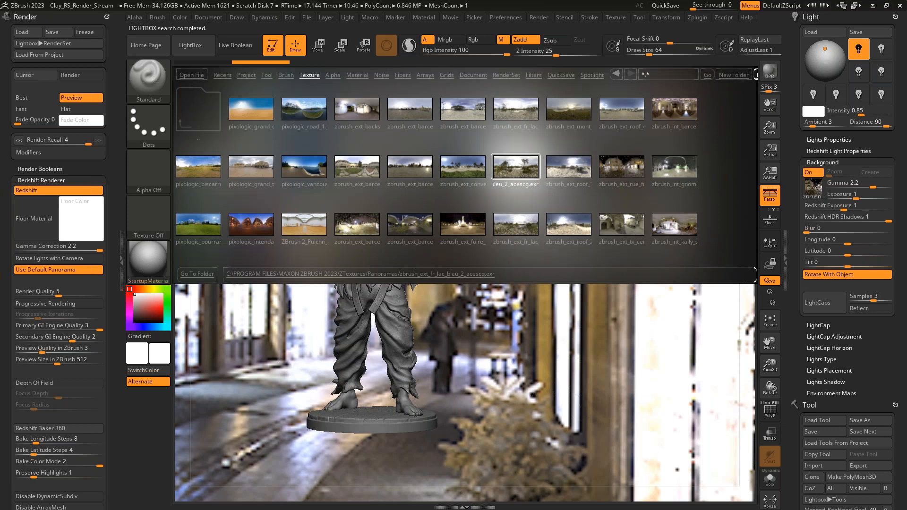
double_click(516, 167)
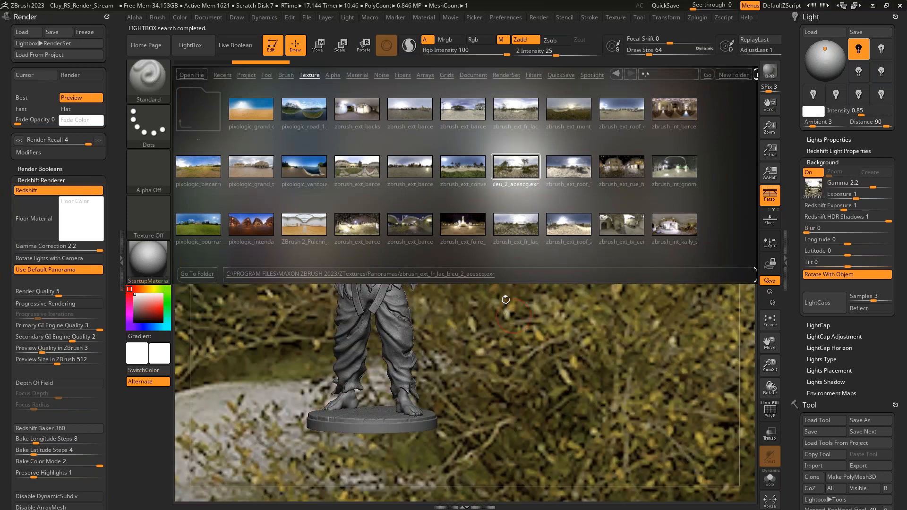
key("comma")
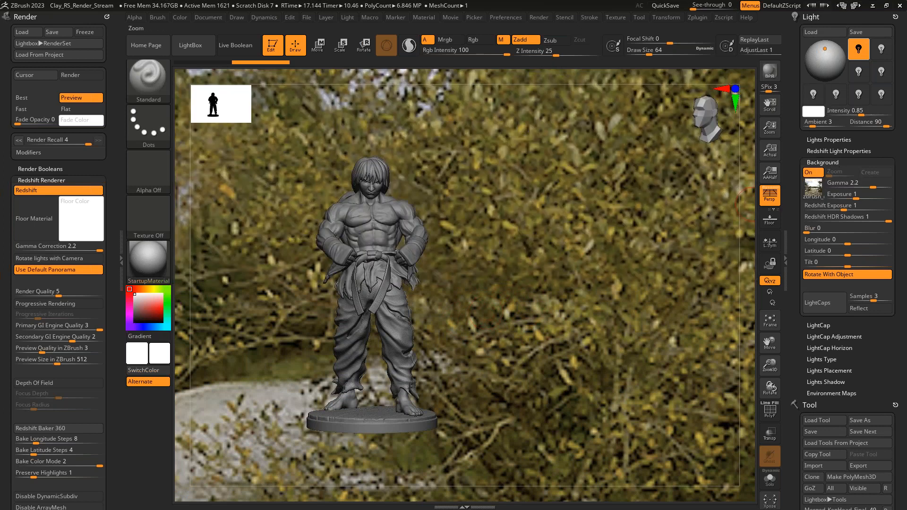
- Import studio_small_03_4k.exr from the HDRIs_RS_Materials folder as the background image
left_click(814, 189)
left_click(407, 359)
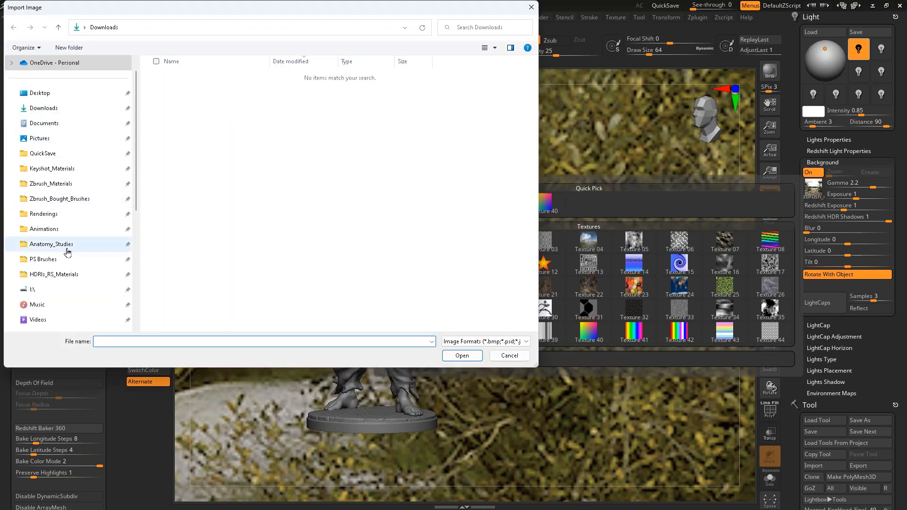
left_click(67, 275)
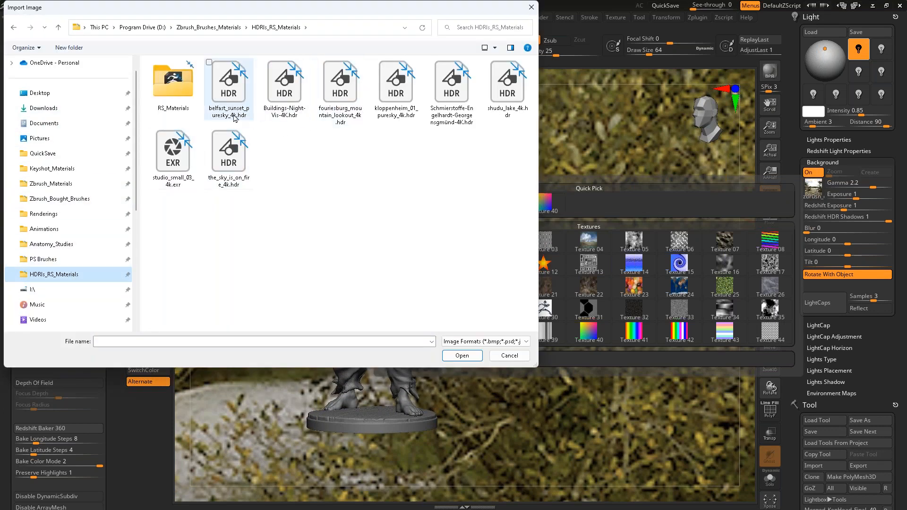
left_click(173, 158)
left_click(469, 357)
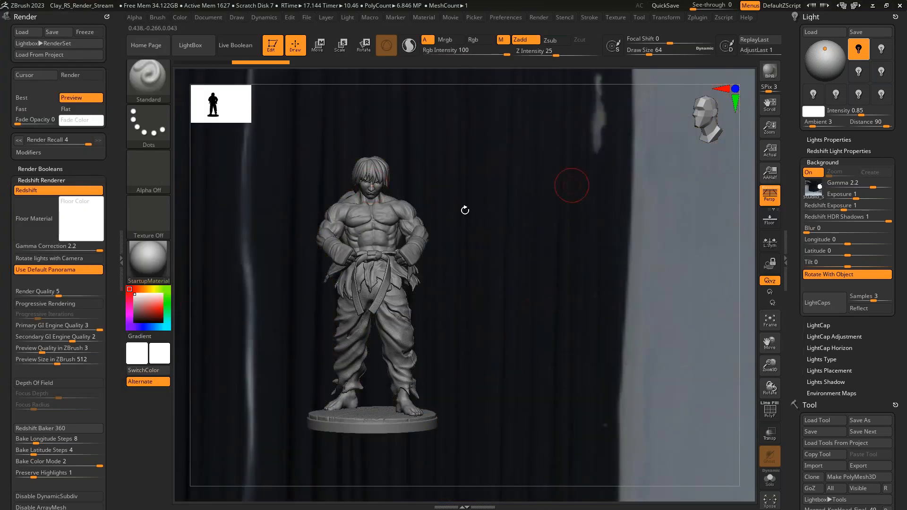
- Compare the studio background with perspective off and on while viewing the statue from the front, back and side
left_click(764, 193)
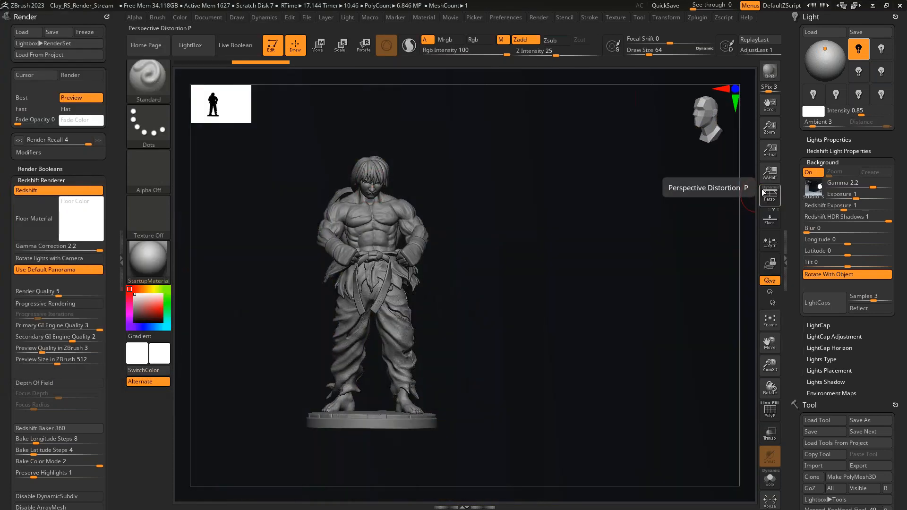
left_click_drag(596, 263, 571, 257)
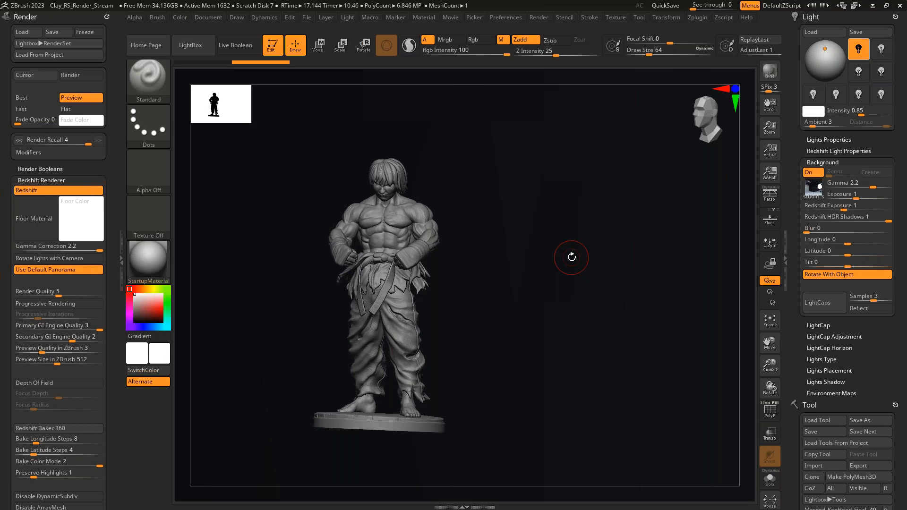
left_click(770, 196)
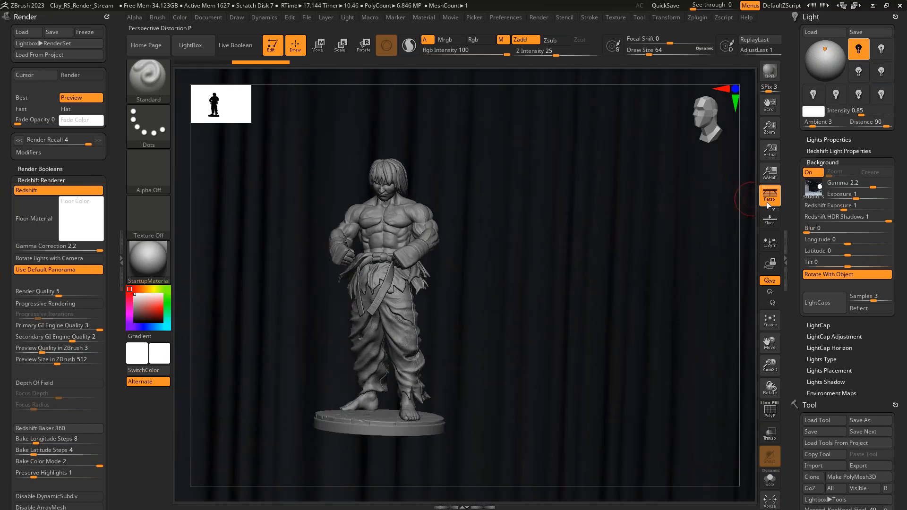
left_click_drag(665, 273, 557, 272)
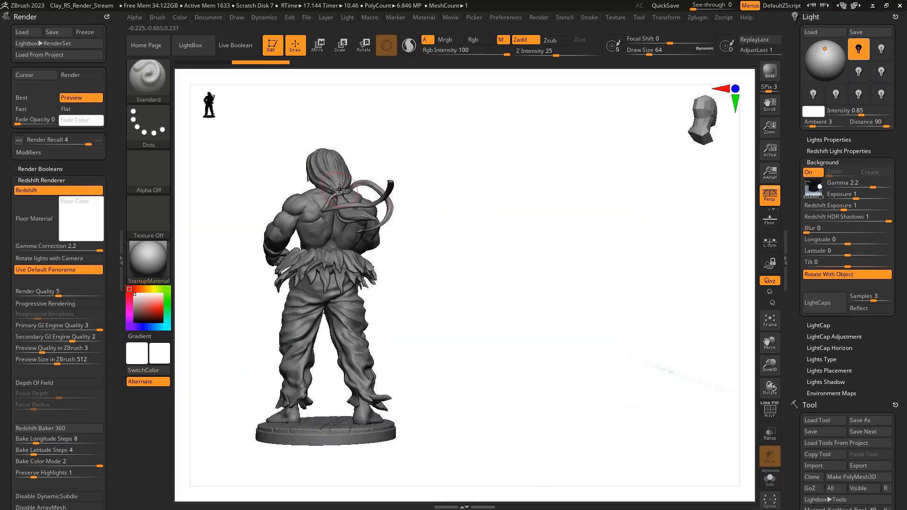
mouse_move(445, 202)
left_mouse_down()
mouse_move(472, 216)
mouse_move(515, 213)
left_mouse_up()
- Try 24 mm and 18 mm camera focal lengths against the studio background and view the statue from behind
left_click(236, 18)
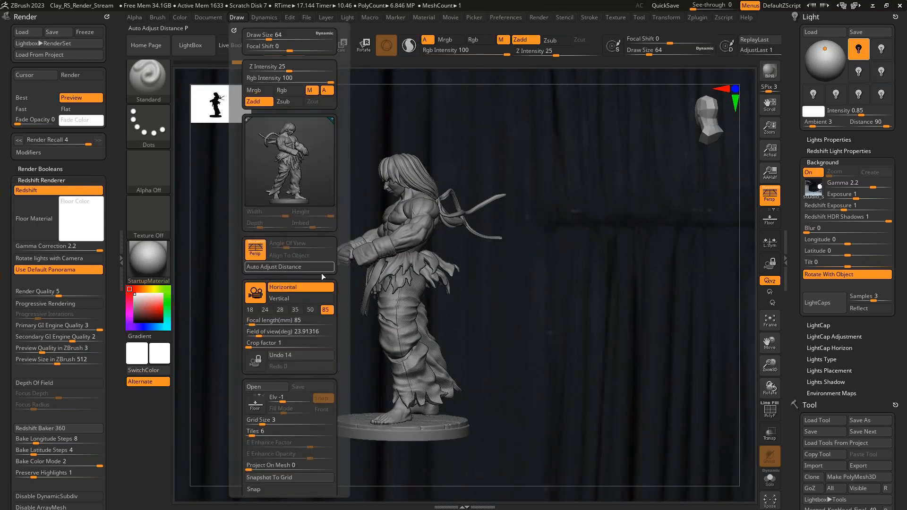
left_click(266, 310)
left_click(249, 310)
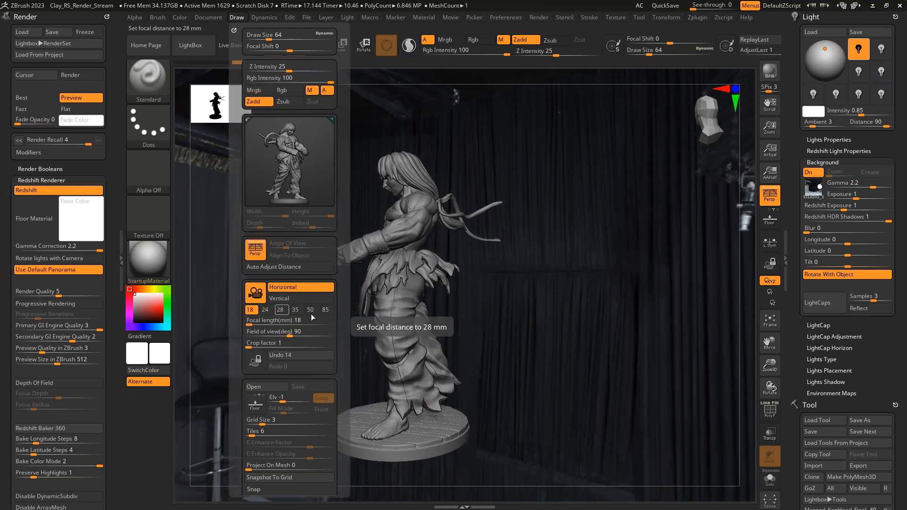
left_click_drag(347, 322, 526, 327)
- Set the camera focal length to 85 mm and turn the statue to a three-quarter front view
mouse_move(182, 20)
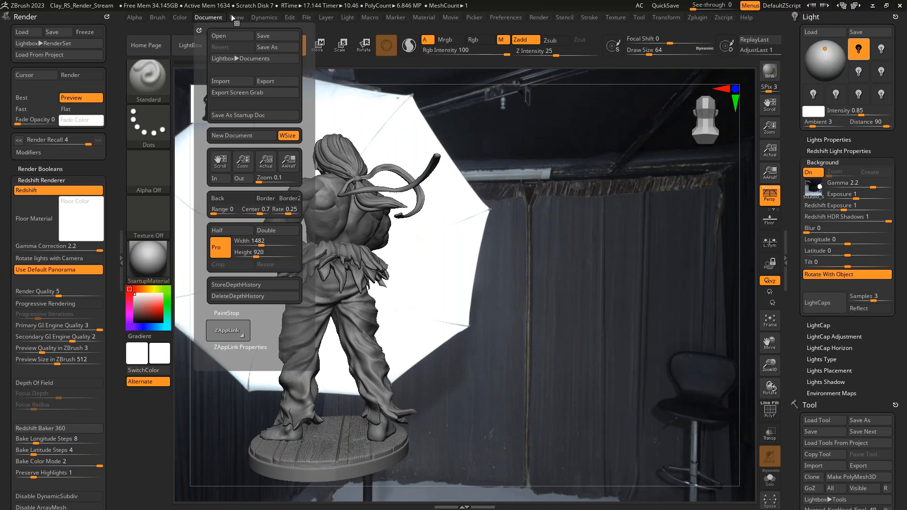
mouse_move(238, 21)
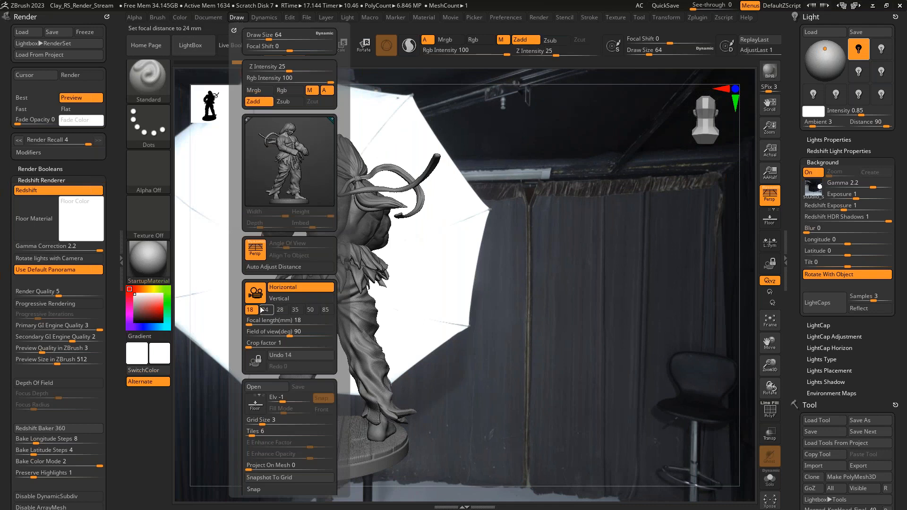
left_click(324, 310)
mouse_move(459, 343)
left_mouse_down()
mouse_move(522, 330)
mouse_move(478, 353)
mouse_move(441, 355)
mouse_move(505, 356)
left_mouse_up()
mouse_move(444, 304)
left_mouse_down()
mouse_move(507, 326)
mouse_move(478, 303)
mouse_move(492, 299)
mouse_move(496, 309)
mouse_move(540, 277)
mouse_move(529, 264)
left_mouse_up()
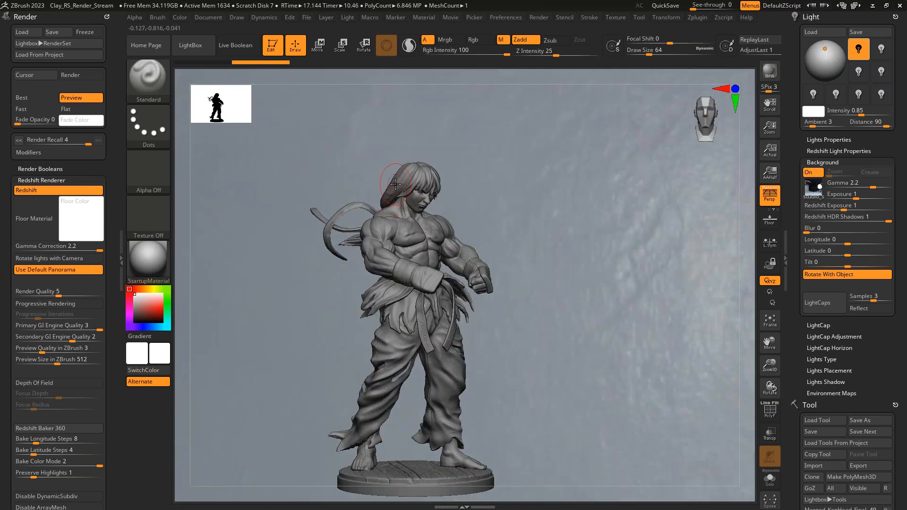
- Render the statue's head and chest region with Redshift using the studio background, then enlarge the statue in the view
key("ctrl")
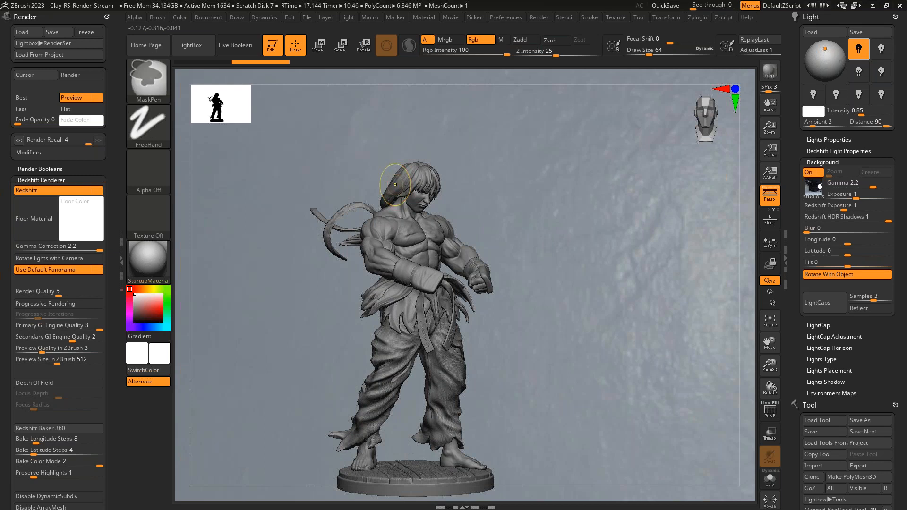
key("ctrl+r")
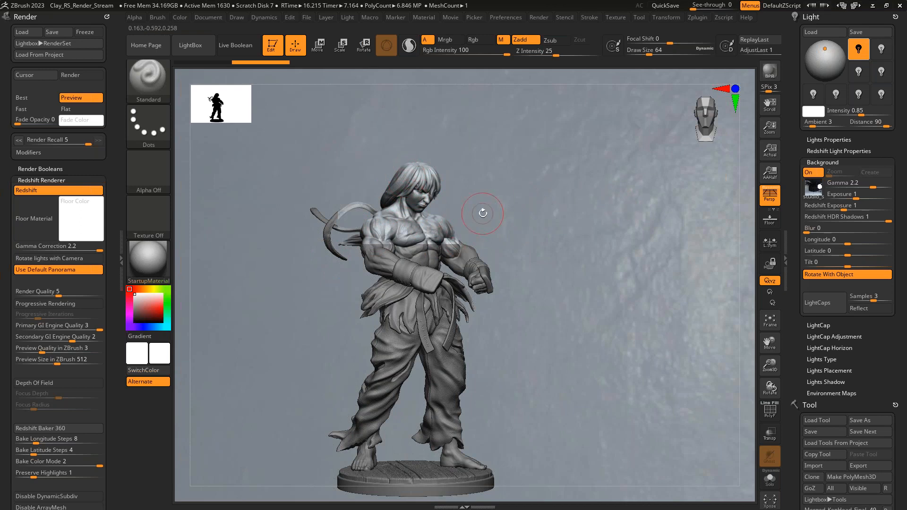
mouse_move(569, 206)
left_mouse_down("alt")
mouse_move(592, 197)
mouse_move(596, 182)
left_mouse_up("alt")
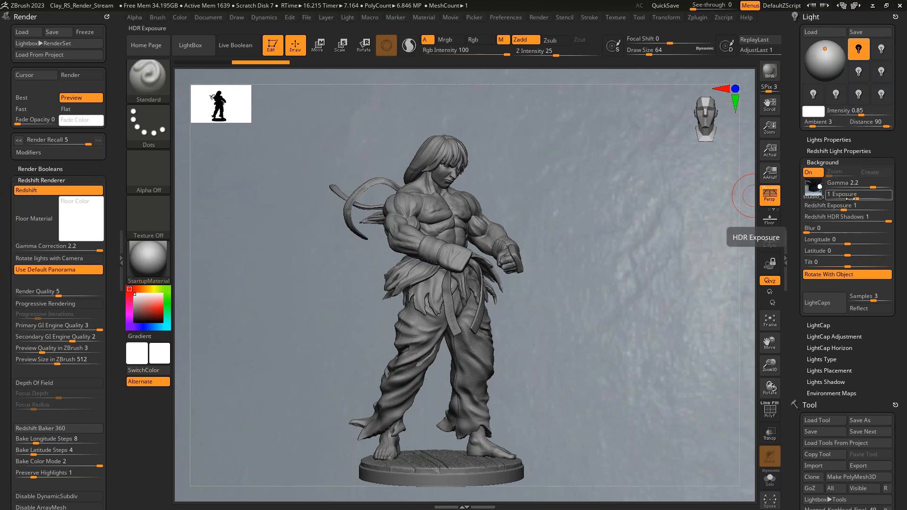
- Set the background Exposure to 0.0716 and Redshift Exposure to 6.03598, then render the statue's upper body
mouse_move(855, 199)
left_mouse_down()
mouse_move(867, 200)
mouse_move(838, 196)
mouse_move(855, 199)
left_mouse_up()
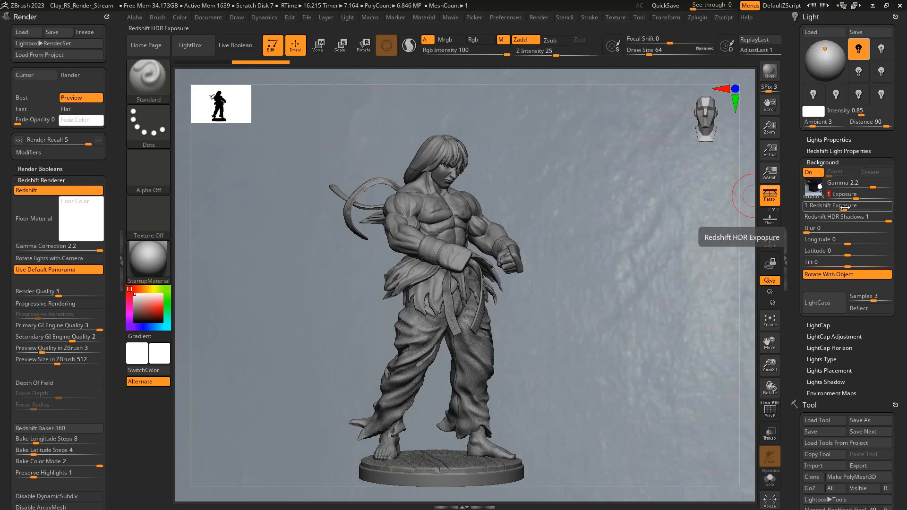
mouse_move(851, 197)
left_mouse_down()
mouse_move(841, 198)
mouse_move(860, 209)
left_mouse_up()
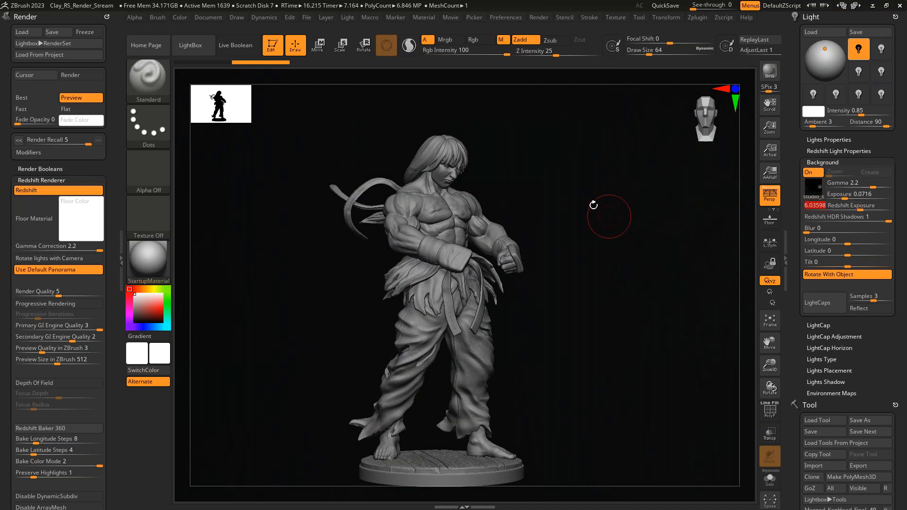
key("ctrl")
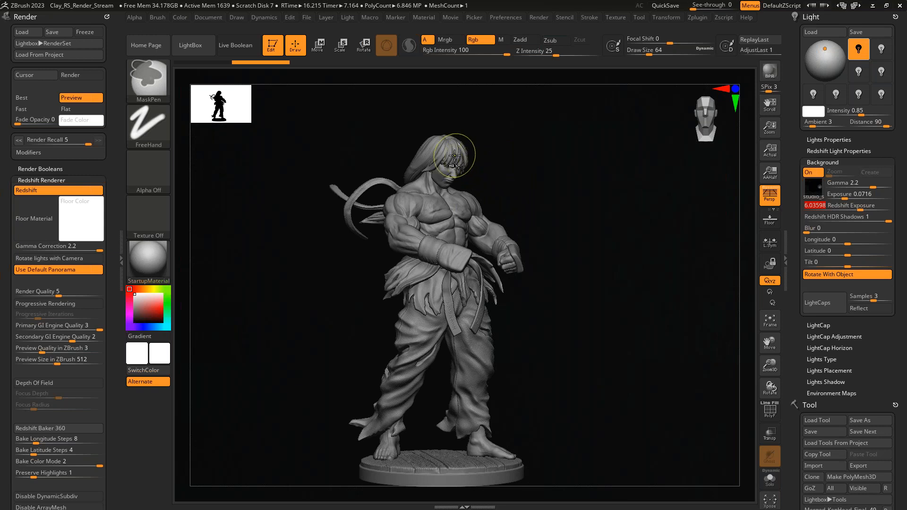
key("ctrl+r")
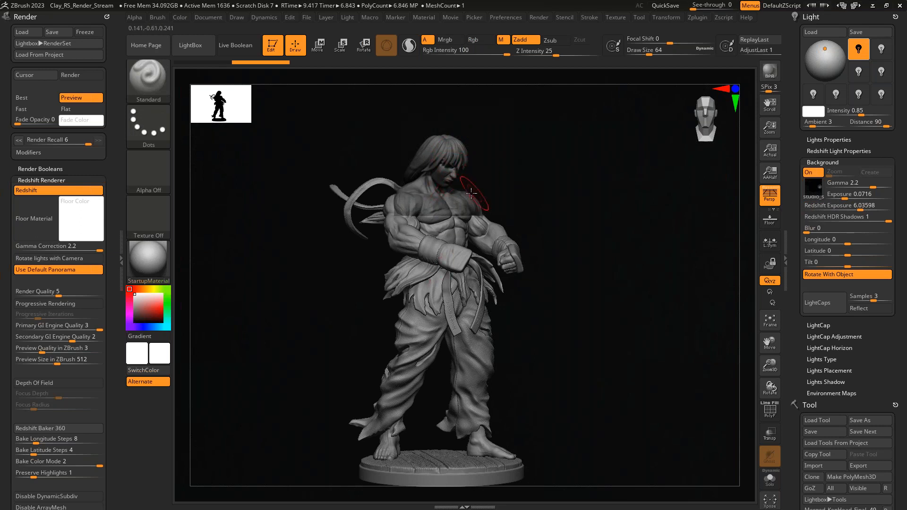
- Set both the background Exposure and the Redshift Exposure to 1
left_click(855, 199)
type("1")
key("Return")
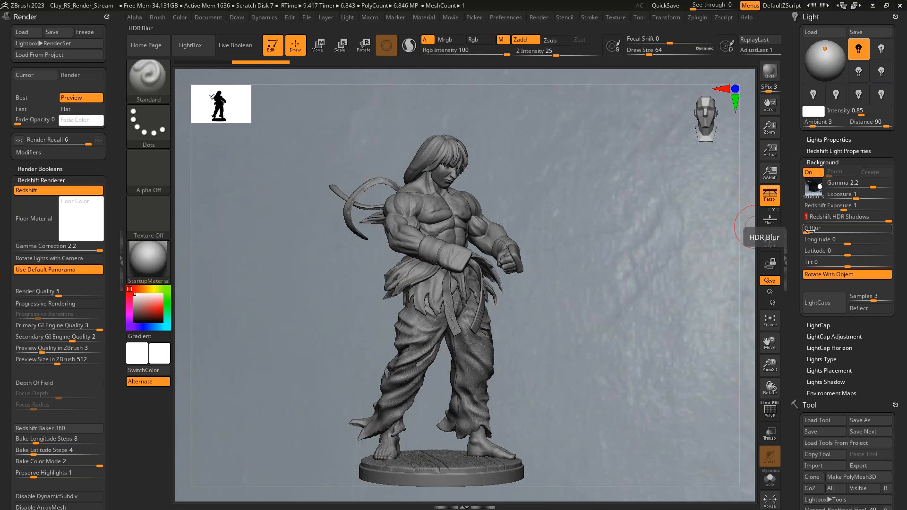
- Try background Blur values of about 27.6, 23 and 17, then return Blur to 0
left_click_drag(805, 228, 819, 229)
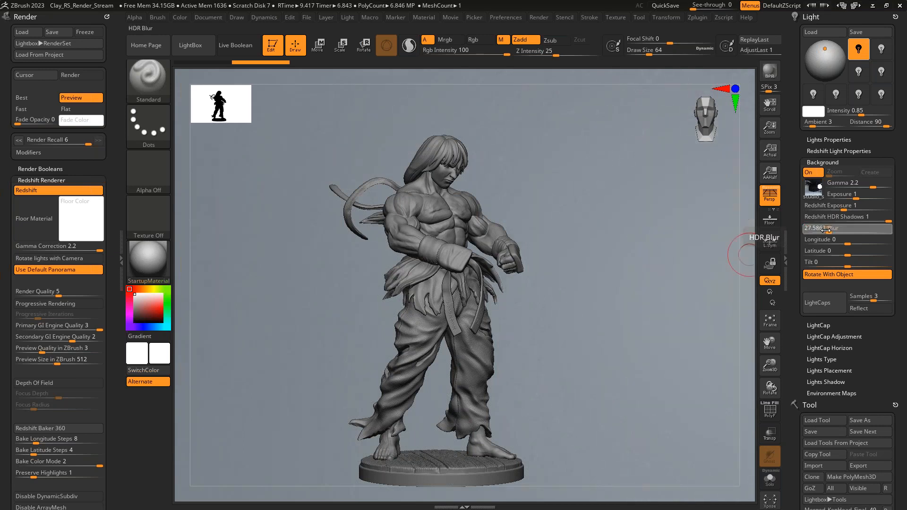
left_click(825, 230)
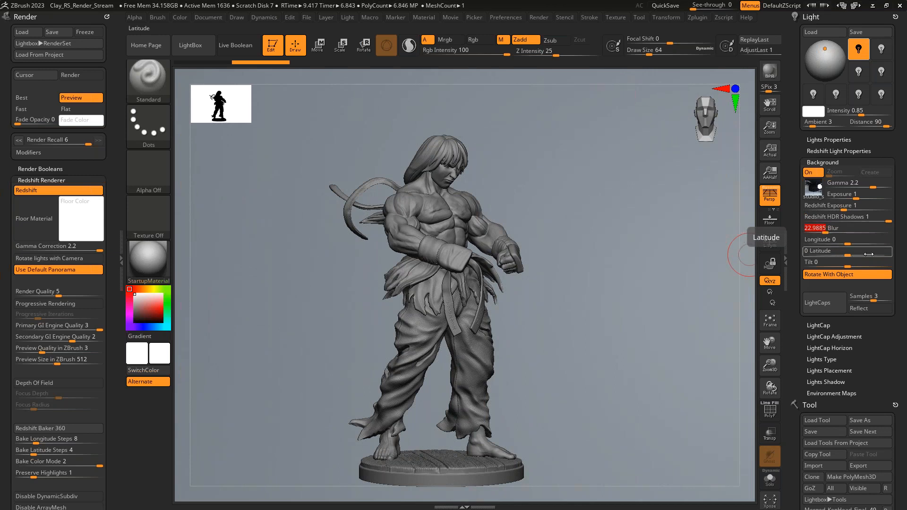
left_click(804, 230)
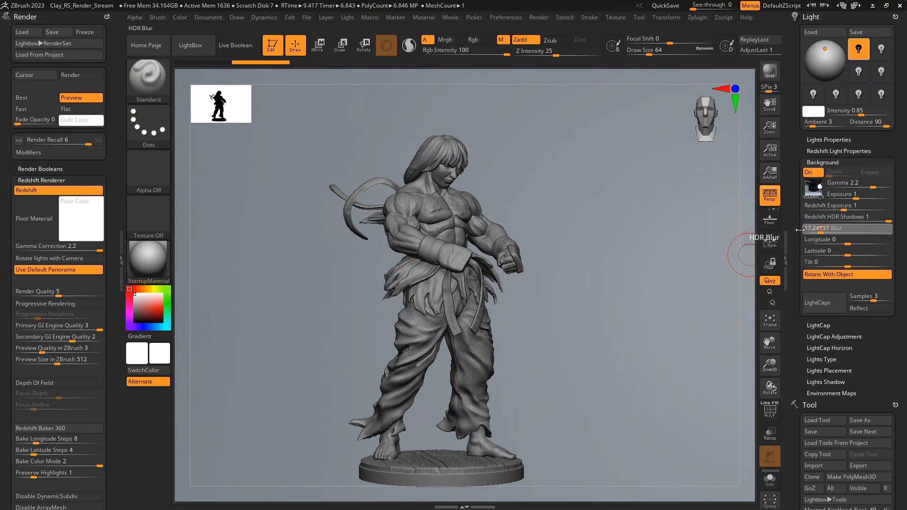
- Render the statue's head and shoulders with the background Longitude at -155.50296, then change the Longitude to 134.2012
left_click_drag(846, 242, 829, 239)
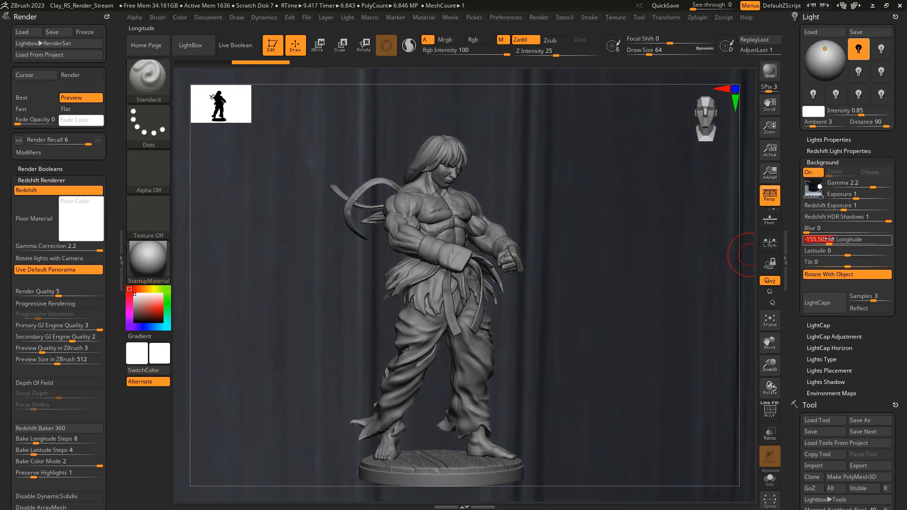
key("ctrl")
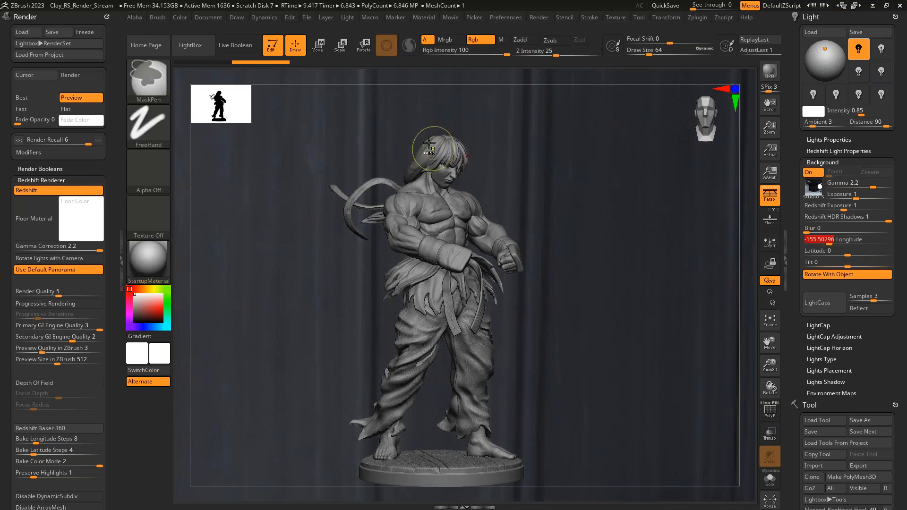
key("shift+r")
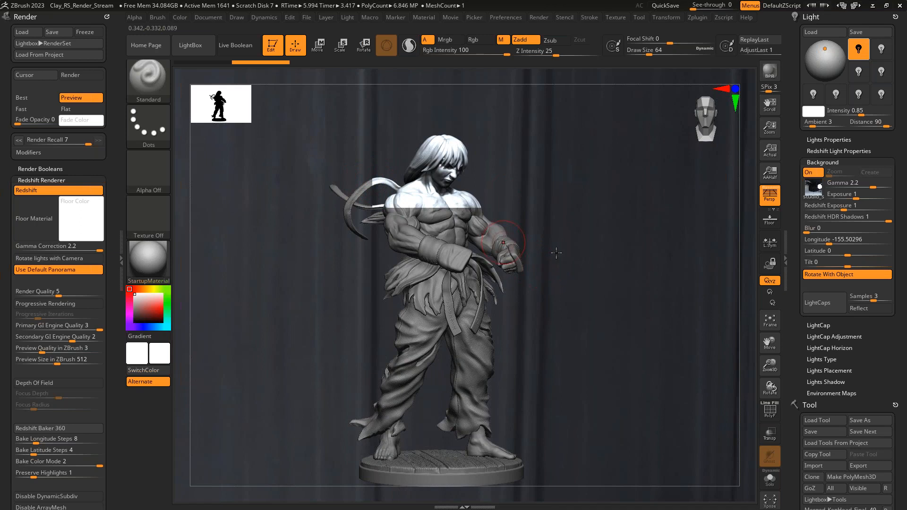
left_click_drag(836, 241, 863, 244)
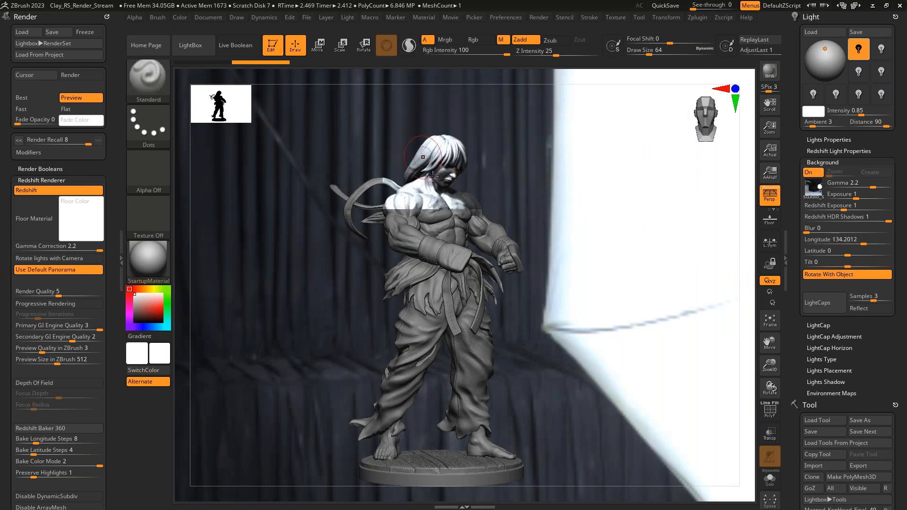
- Set the background Longitude to 176.80473 and the background Exposure to 0.5
left_click_drag(863, 243, 868, 242)
key("ctrl+r")
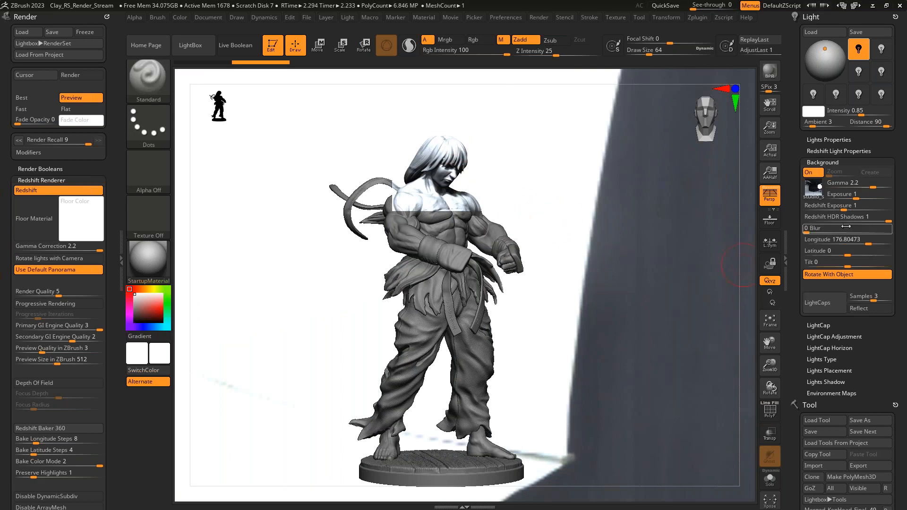
left_click_drag(850, 197, 849, 199)
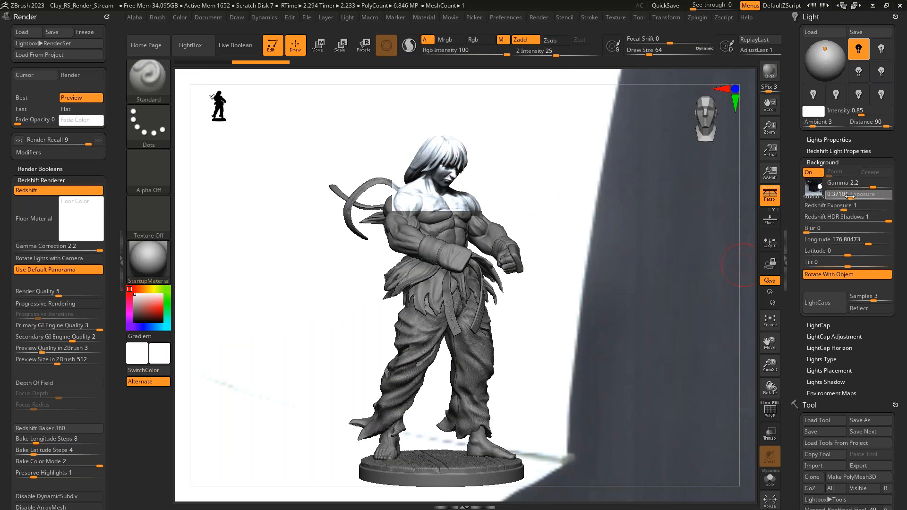
type("0.5")
key("Return")
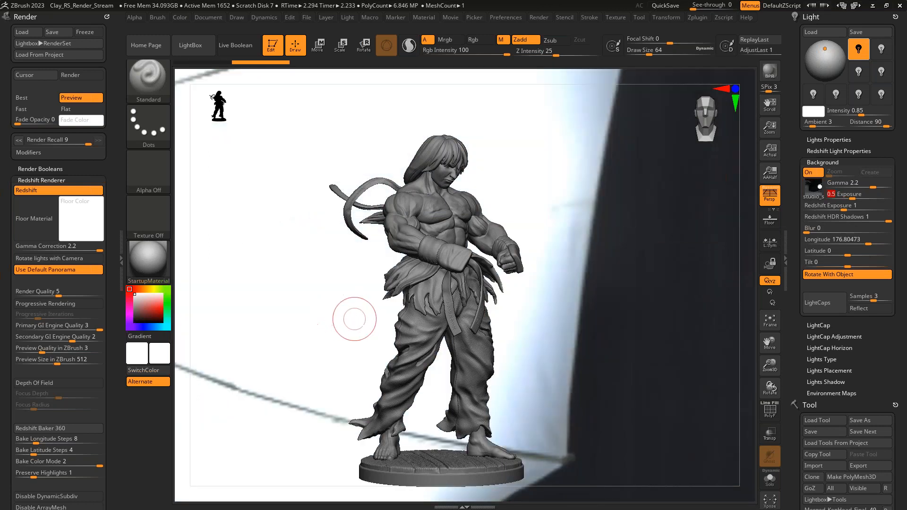
- Try a background Tilt of 3.19526, then return the Tilt to 0
left_click(812, 262)
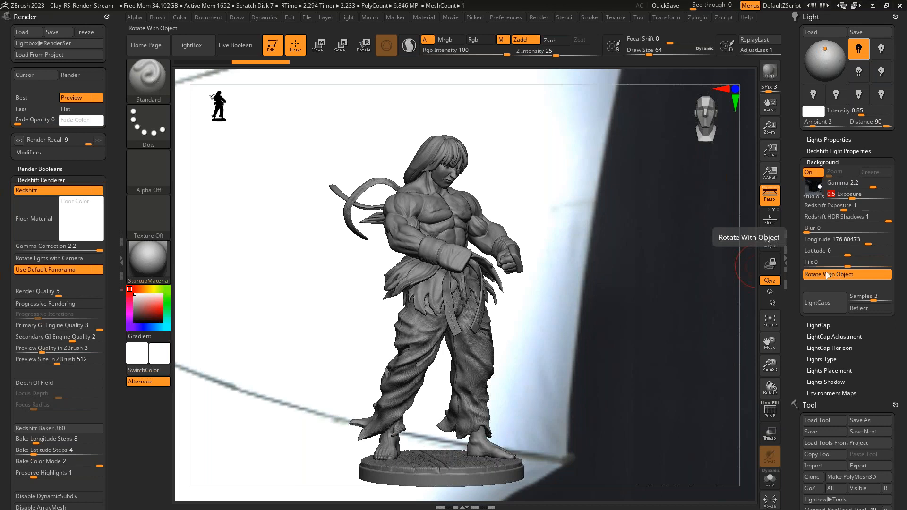
left_click_drag(841, 267, 850, 267)
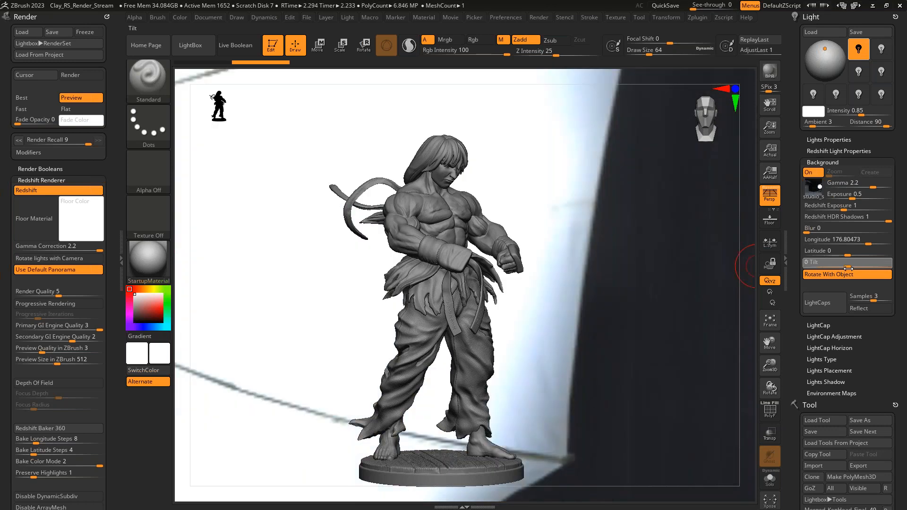
left_click(851, 267)
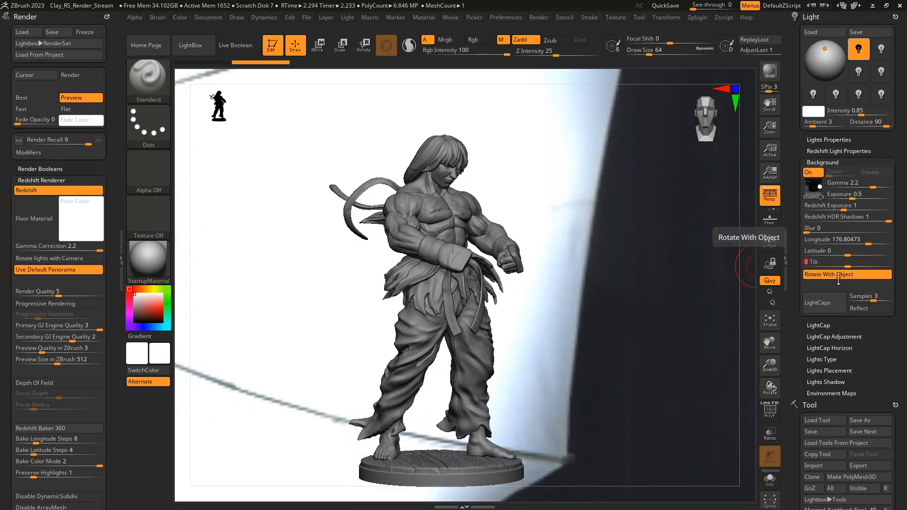
- Turn off Rotate With Object for the background and rotate the statue about 44.4 degrees around its vertical axis with the gizmo
left_click_drag(609, 348, 644, 346)
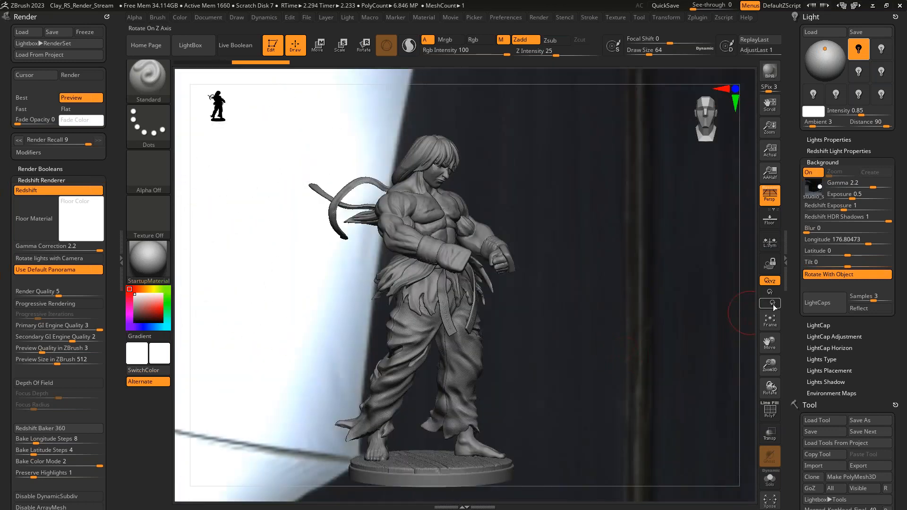
left_click(840, 277)
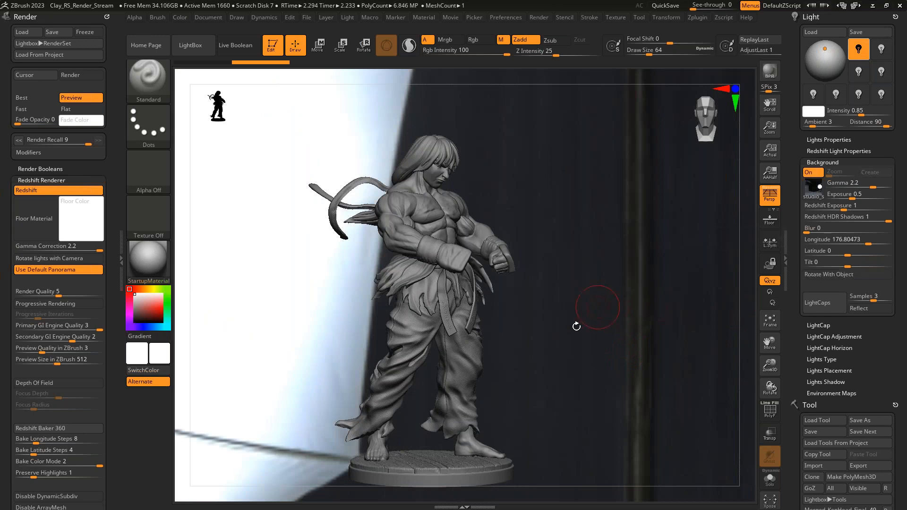
key("w")
left_click_drag(459, 341, 450, 302)
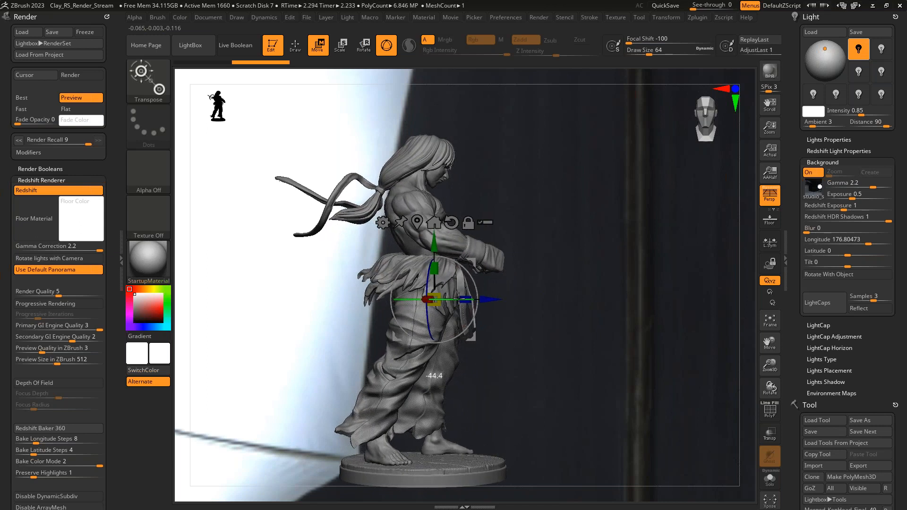
- Return to Draw mode, turn the statue to a front-facing view against the fixed background, and start a Redshift render
key("q")
mouse_move(562, 320)
left_mouse_down()
mouse_move(528, 320)
mouse_move(591, 340)
mouse_move(535, 338)
left_mouse_up()
key("ctrl")
left_click_drag(577, 339, 629, 337)
key("shift+r")
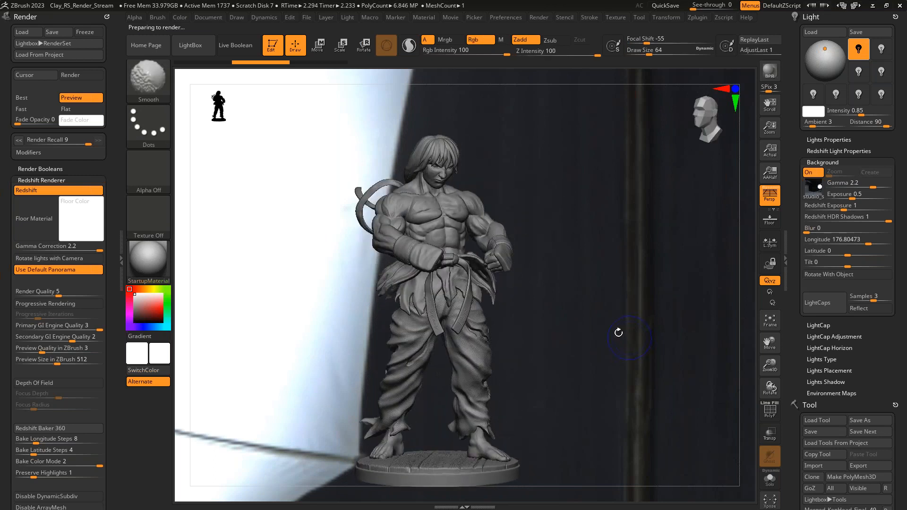
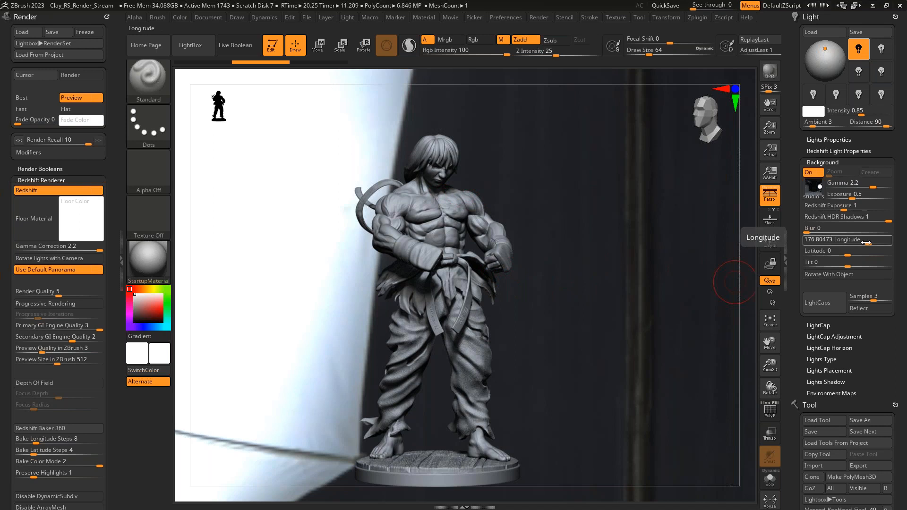
- Set the background Longitude to 155 and start a Redshift render
left_click_drag(869, 244, 869, 242)
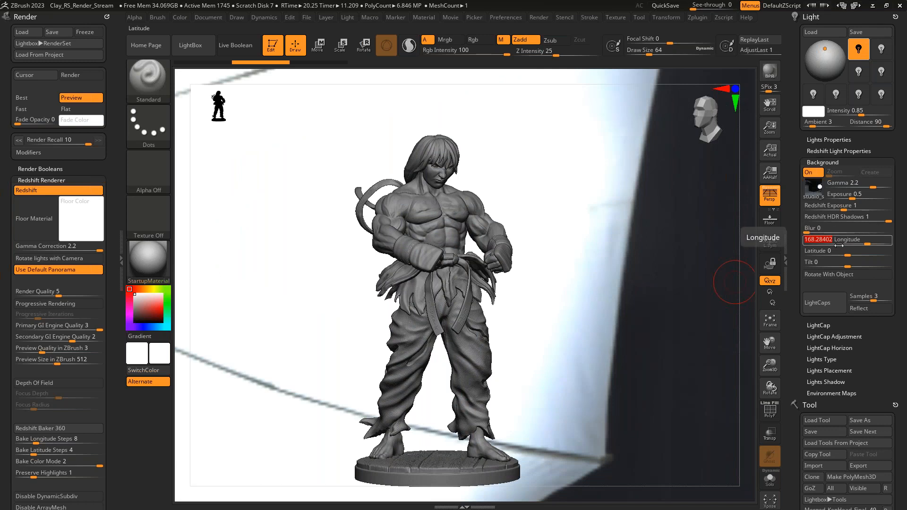
key("shift")
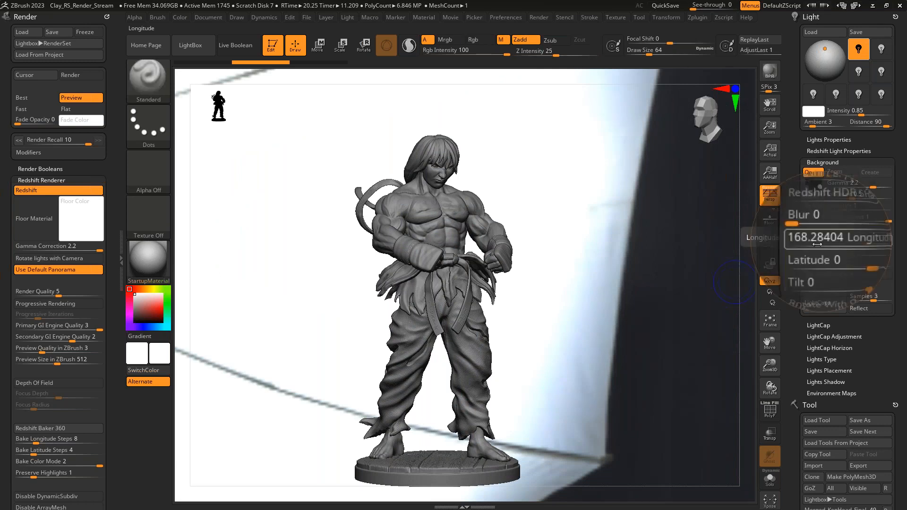
left_click(820, 240)
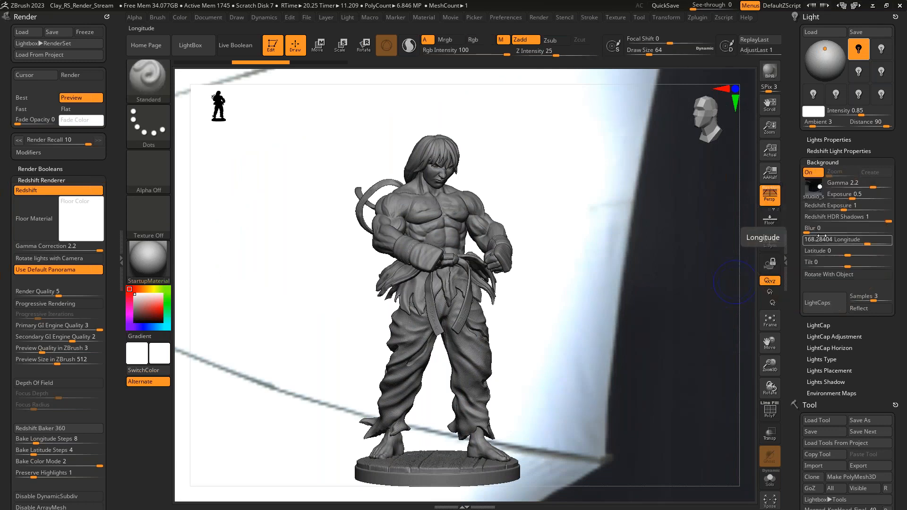
type("155")
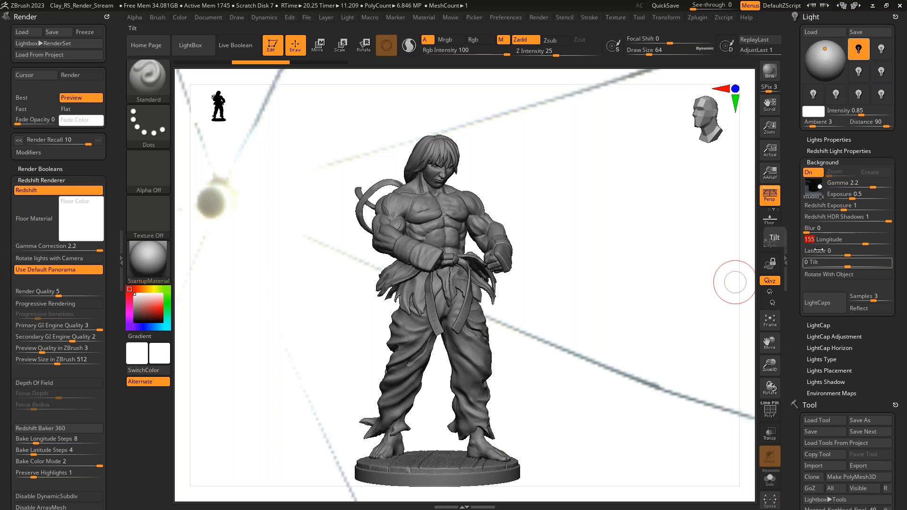
key("ctrl+r")
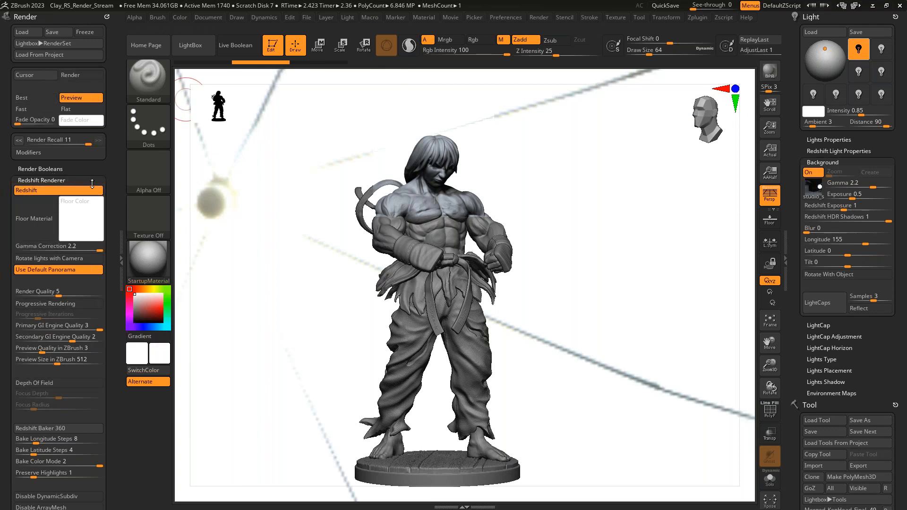
- Turn off the background and clear its texture, and render the statue without the HDRI backdrop
left_click_drag(112, 222, 112, 211)
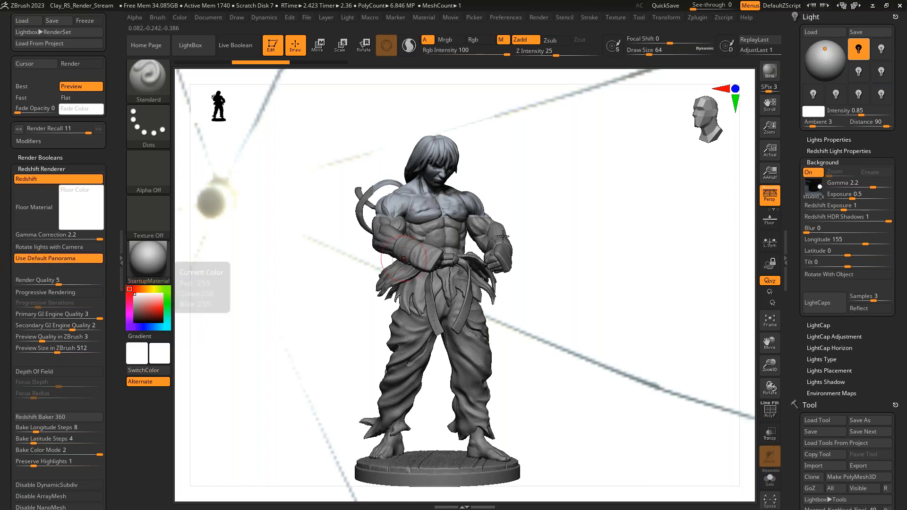
left_click(809, 172)
left_click(812, 189)
left_click(404, 205)
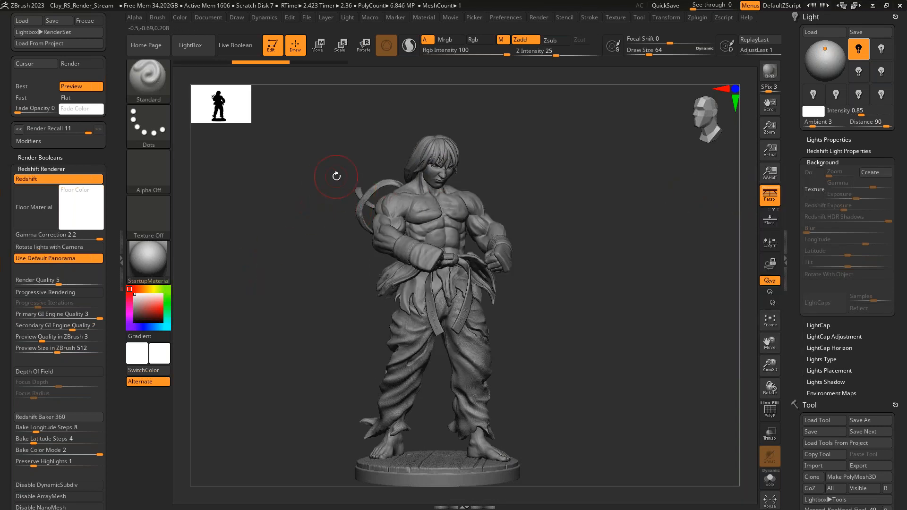
key("ctrl")
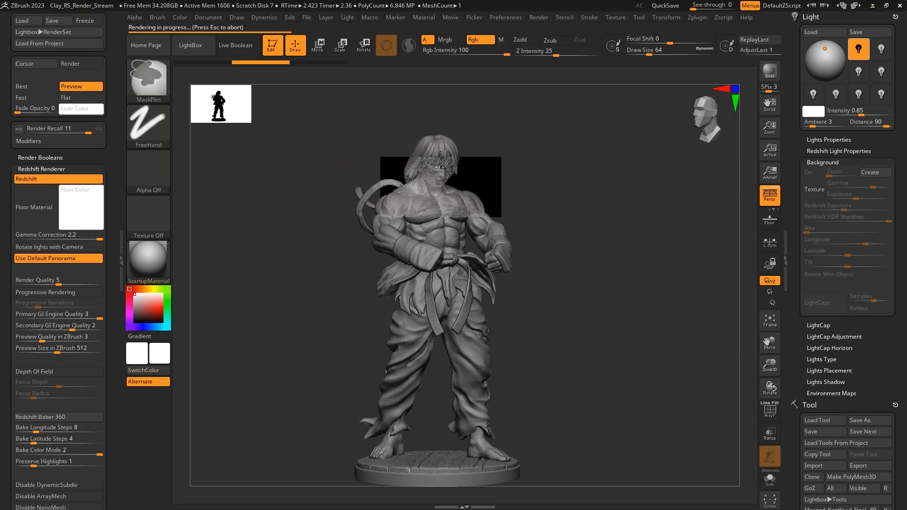
- Turn Use Default Panorama off for the Redshift renderer and switch it back on
left_click(67, 261)
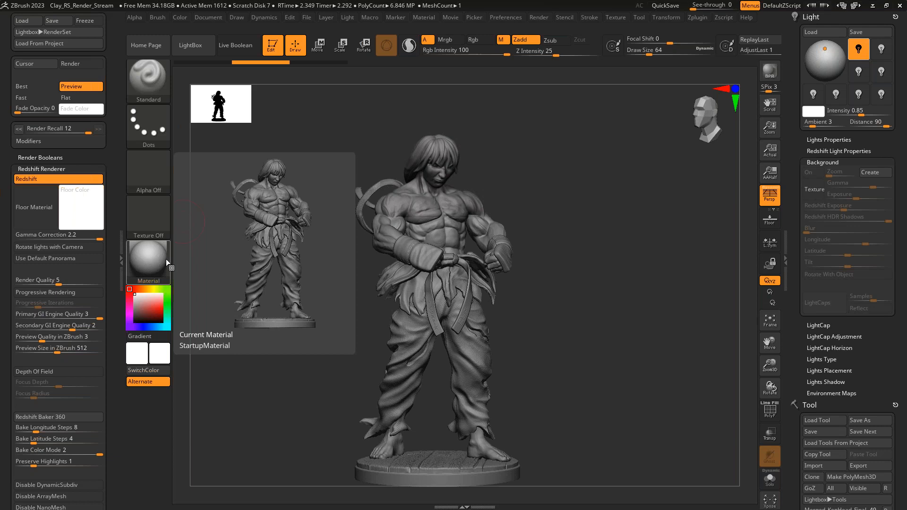
left_click(60, 258)
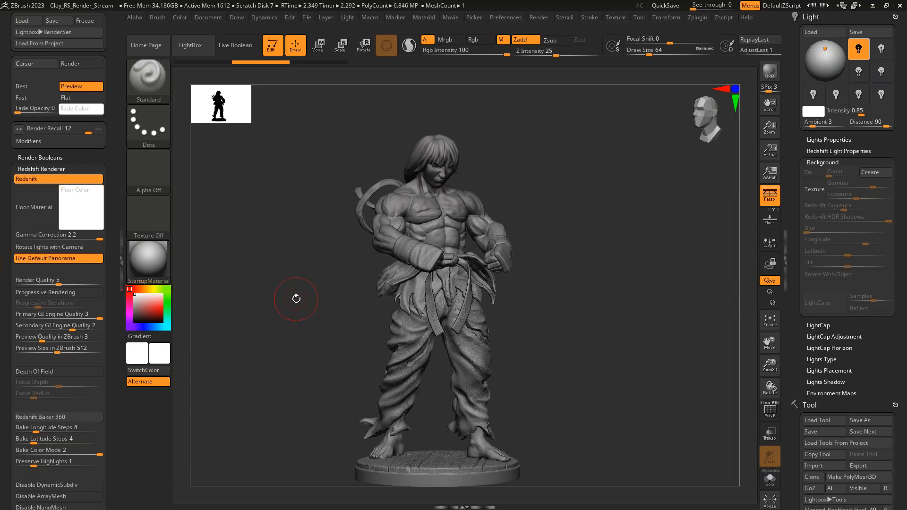
- Turn and enlarge the statue to a three-quarter view filling the frame, and store this camera as Final_render
left_click_drag(299, 318, 624, 317)
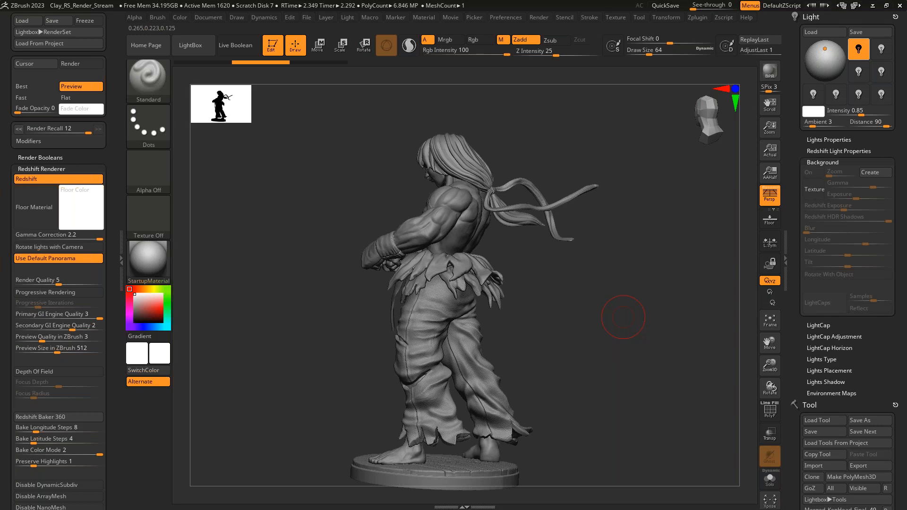
left_click_drag(585, 318, 680, 294)
mouse_move(568, 284)
left_mouse_down()
mouse_move(605, 302)
mouse_move(626, 299)
left_mouse_up()
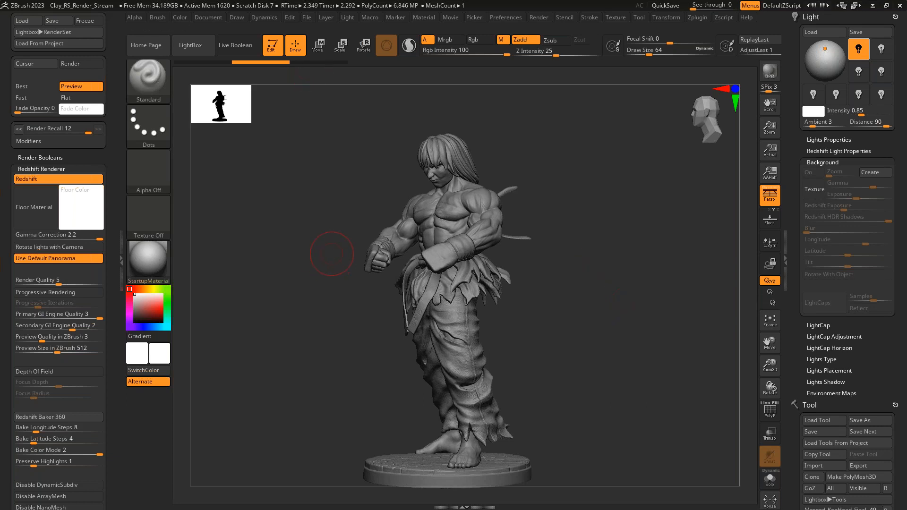
left_click_drag(330, 261, 370, 264)
left_click_drag(603, 240, 643, 255)
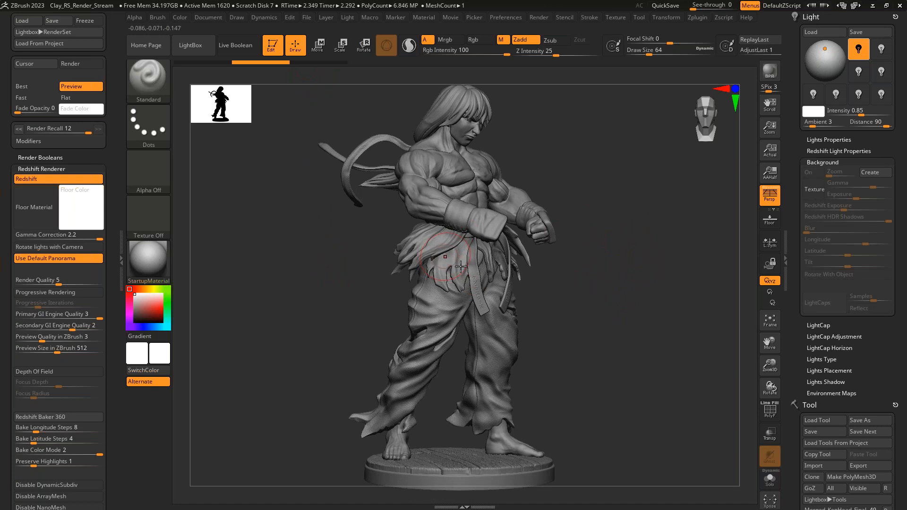
left_click(232, 18)
scroll(338, 203, "down", 10)
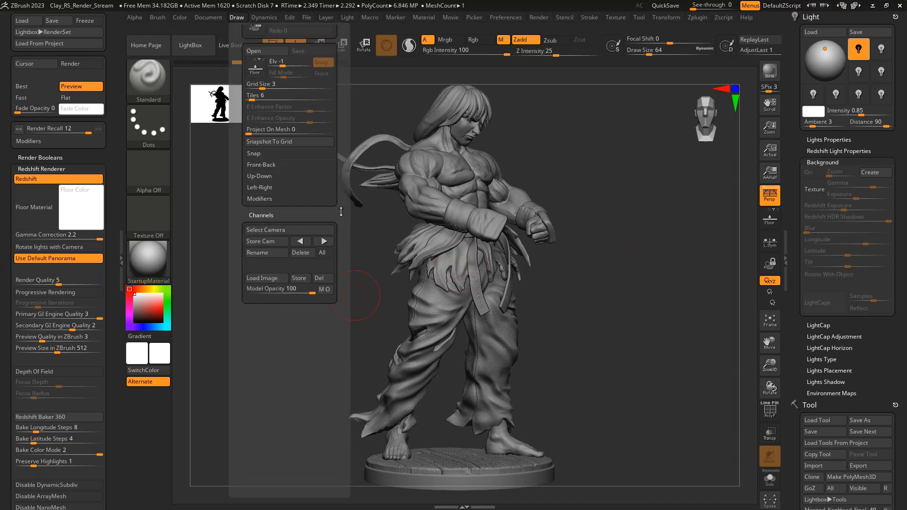
left_click(268, 242)
type("Final_render")
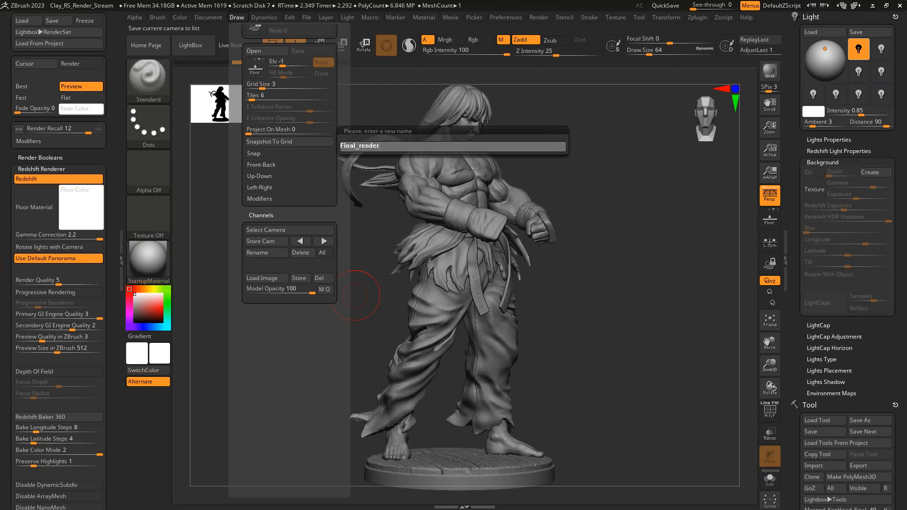
key("Return")
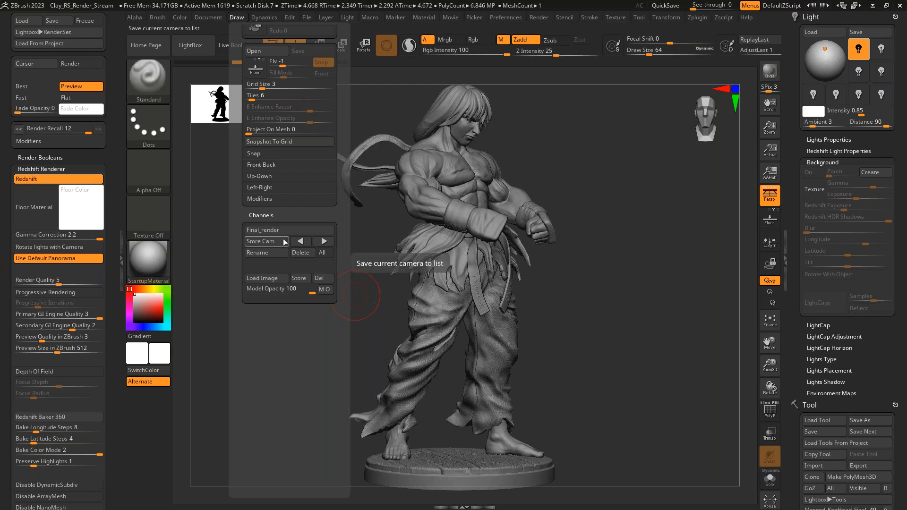
- Turn the statue the other way at a smaller size and store this second camera as Tiny_Shot
mouse_move(597, 314)
left_mouse_down()
mouse_move(543, 311)
mouse_move(597, 318)
mouse_move(607, 331)
left_mouse_up()
mouse_move(606, 332)
right_mouse_down("ctrl")
mouse_move(609, 322)
mouse_move(597, 321)
mouse_move(610, 334)
right_mouse_up("ctrl")
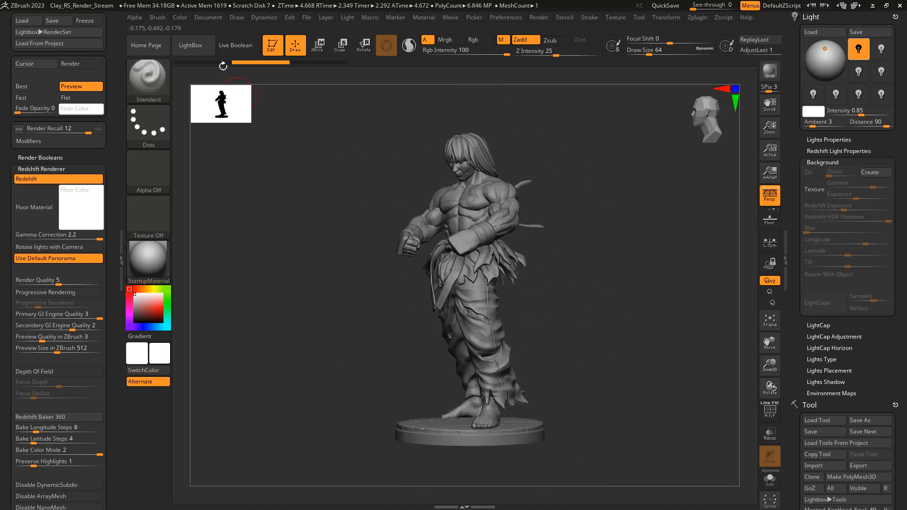
left_click(231, 17)
scroll(341, 305, "down", 3)
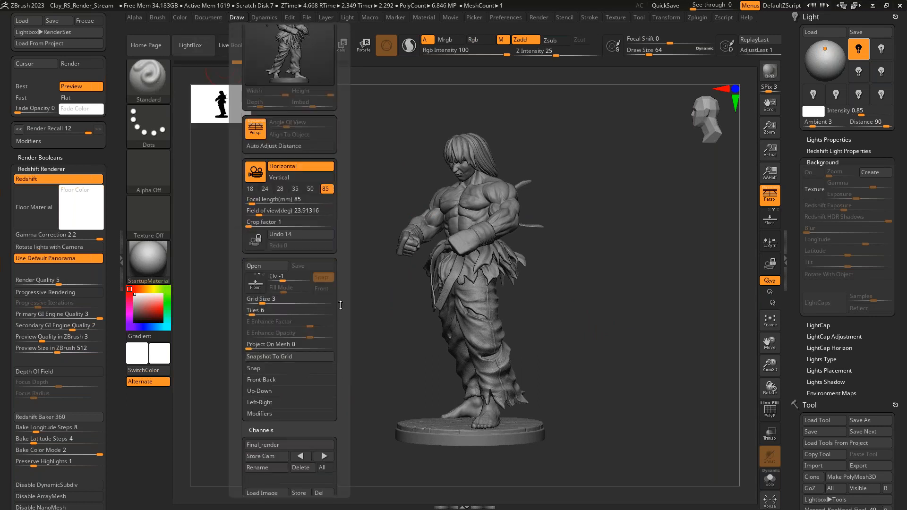
scroll(341, 305, "down", 3)
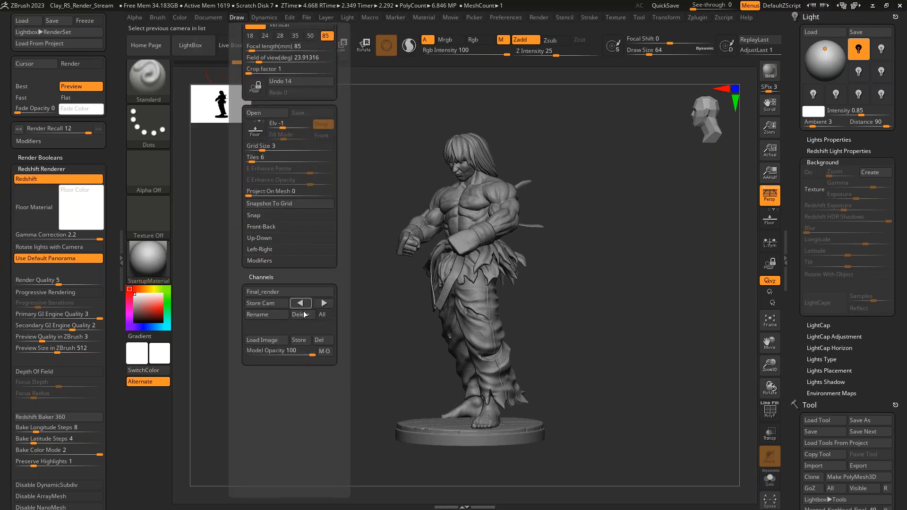
left_click(274, 303)
type("Tiny_Shoot")
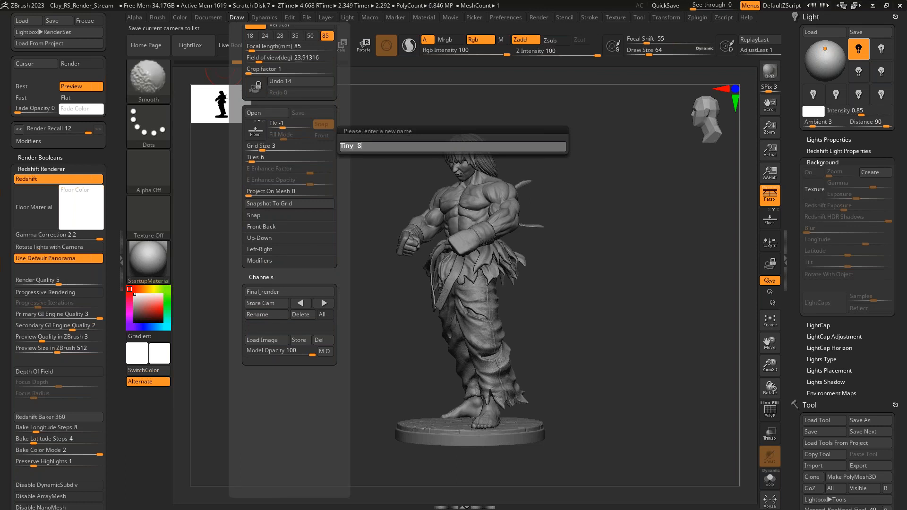
key("Return")
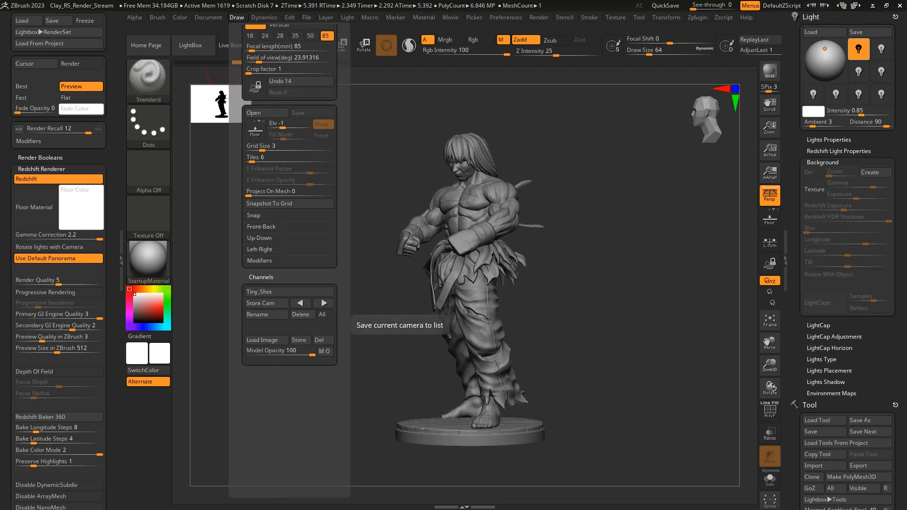
- Step back and forth through the stored Final_render and Tiny_Shot cameras to compare their views
left_click(241, 15)
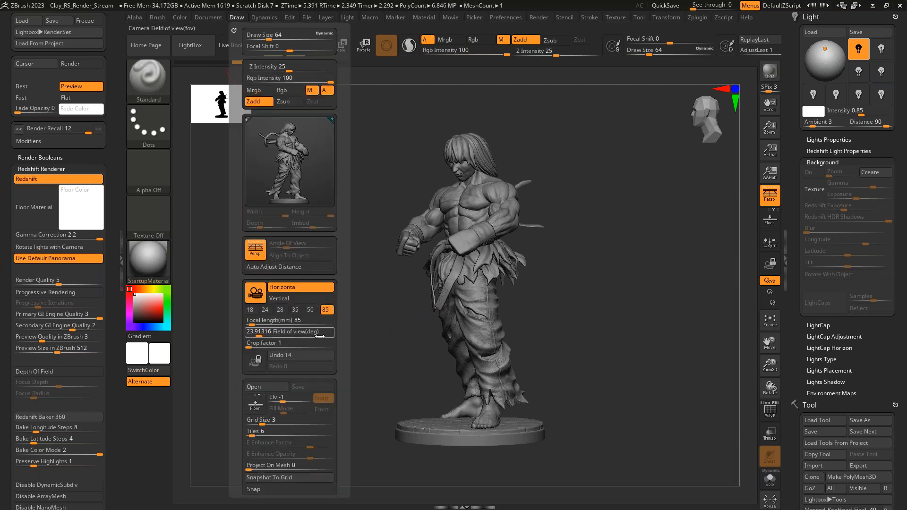
left_click_drag(334, 287, 334, 205)
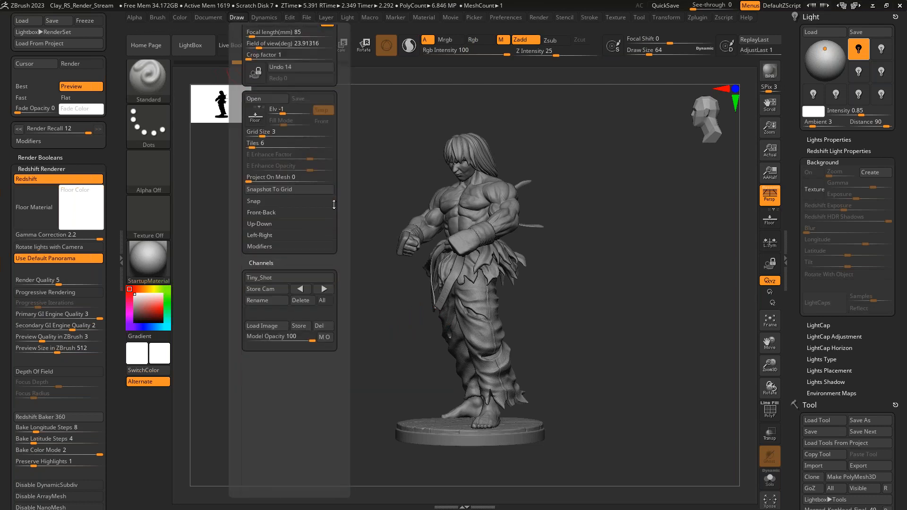
left_click(302, 290)
left_click(302, 290)
left_click(302, 290)
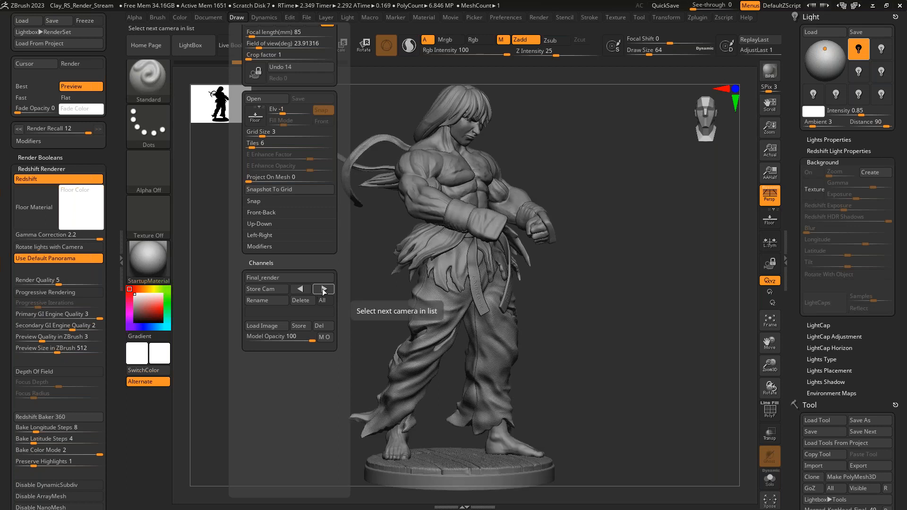
left_click(324, 290)
- Shift the view slightly away from the stored framing, and cycle the stored cameras to restore the Final_render view
mouse_move(613, 324)
left_mouse_down()
mouse_move(577, 338)
mouse_move(600, 331)
mouse_move(662, 341)
mouse_move(632, 310)
left_mouse_up()
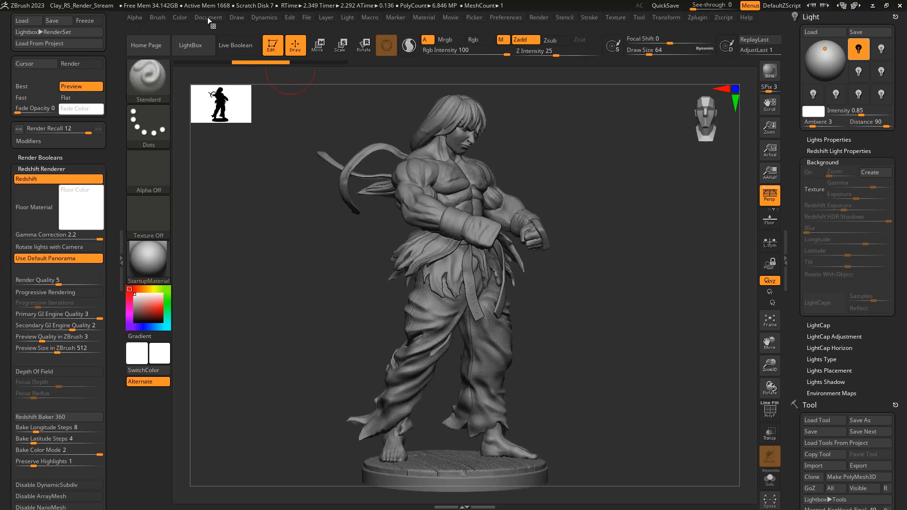
left_click(234, 19)
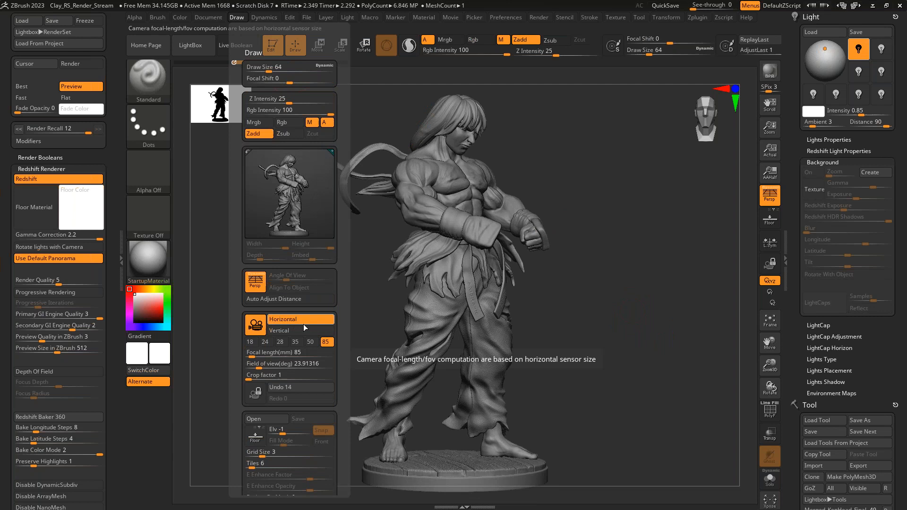
scroll(346, 382, "down", 3)
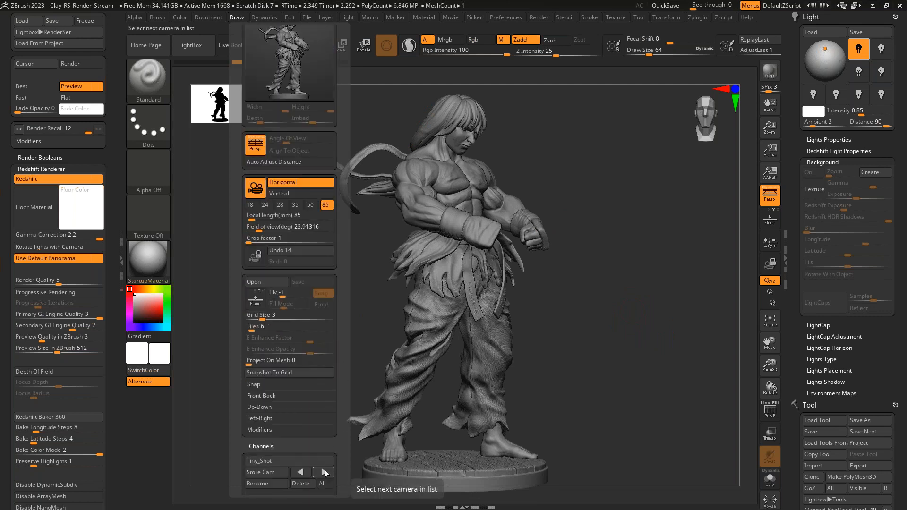
left_click(324, 473)
left_click(300, 472)
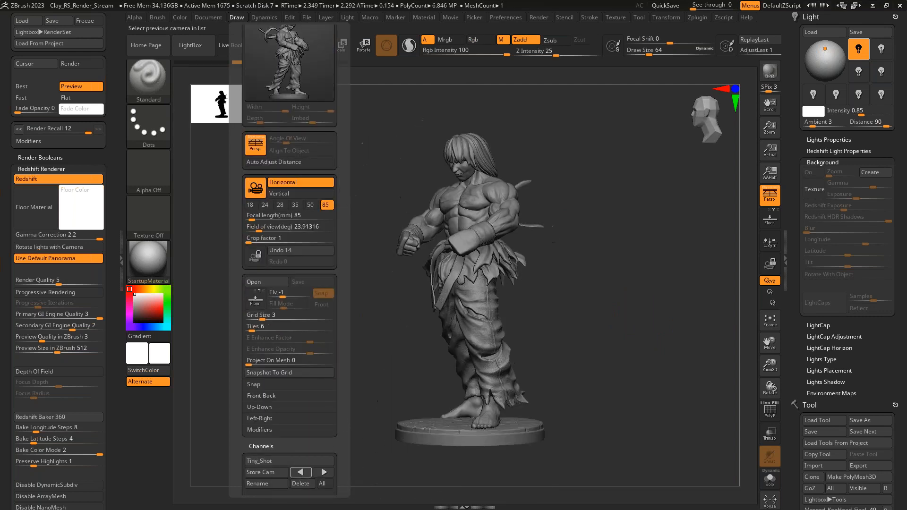
left_click(325, 473)
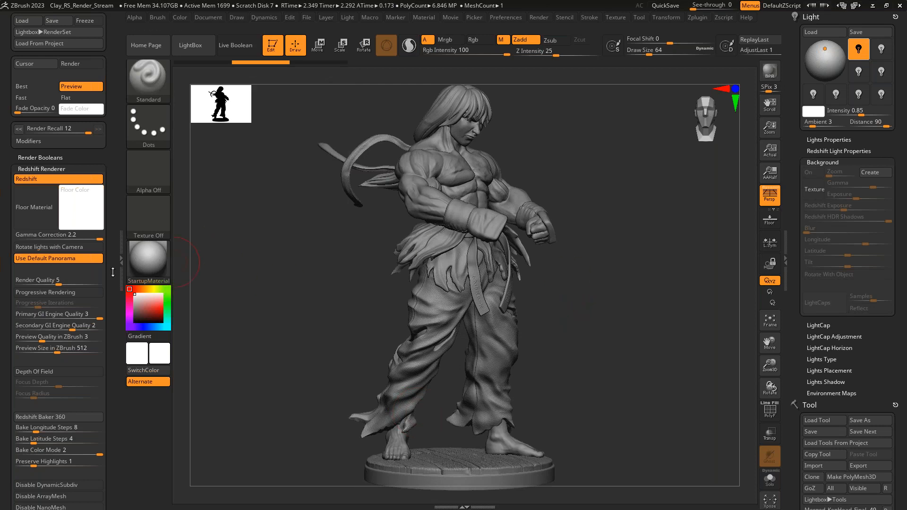
- Turn on Rotate lights with Camera for the Redshift renderer and switch it back off
left_click(47, 247)
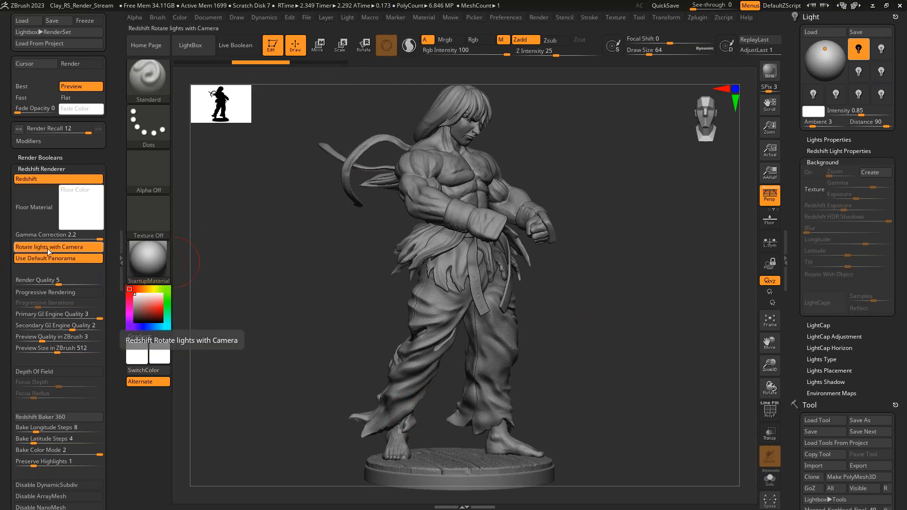
left_click(47, 248)
- Enable Progressive Rendering with Progressive Iterations set to 32, and render the statue with Redshift
scroll(113, 283, "down", 1)
left_click_drag(113, 284, 113, 224)
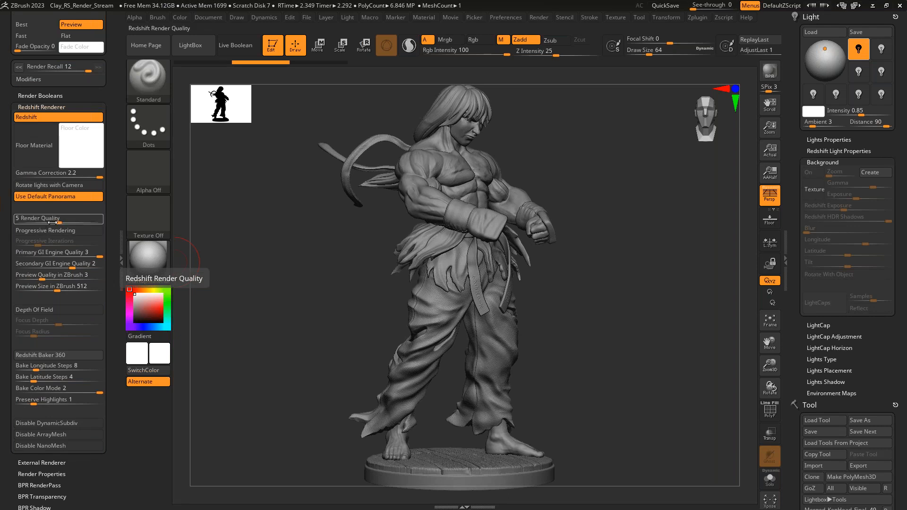
left_click(67, 231)
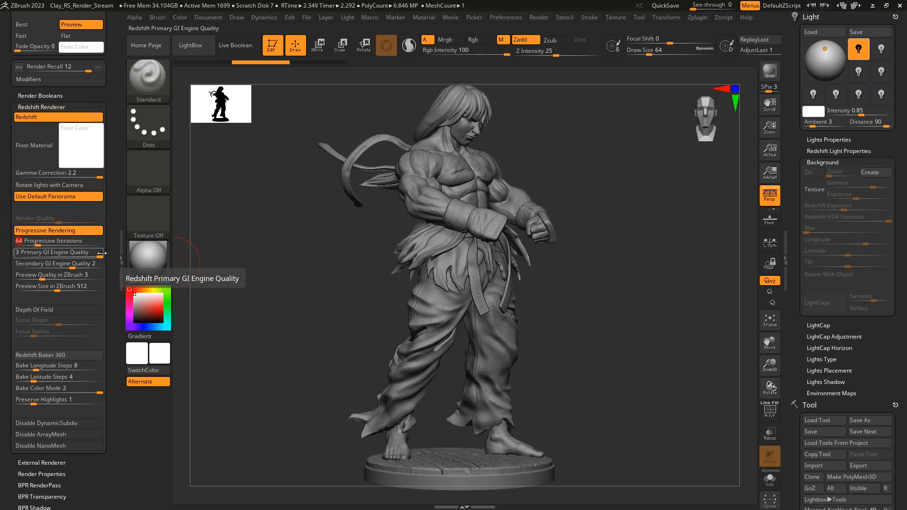
type("1")
type("2")
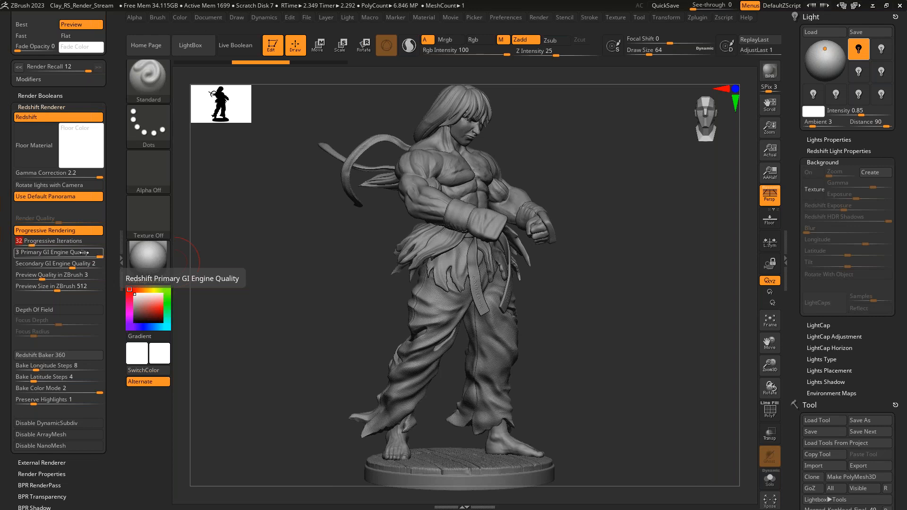
key("shift+r")
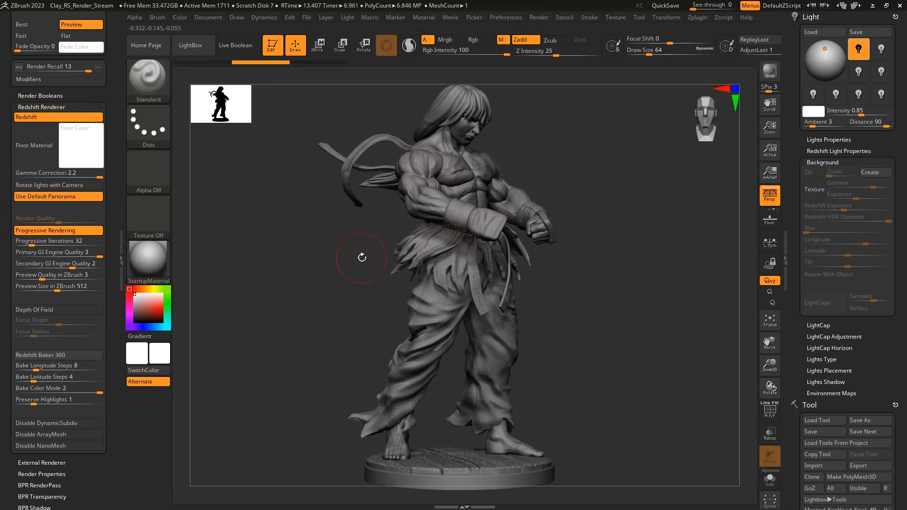
- Turn off Progressive Rendering for the Redshift renderer
mouse_move(33, 243)
left_mouse_down()
mouse_move(70, 243)
mouse_move(43, 245)
left_mouse_up()
left_click(61, 231)
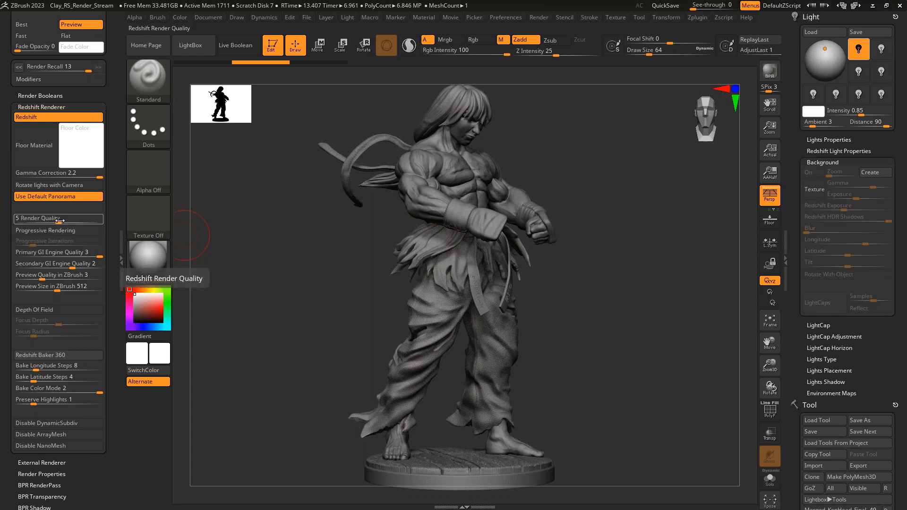
- Set the Redshift Render Quality to 5 and turn Progressive Rendering back on
mouse_move(61, 221)
left_mouse_down()
mouse_move(99, 223)
mouse_move(19, 222)
mouse_move(58, 227)
left_mouse_up()
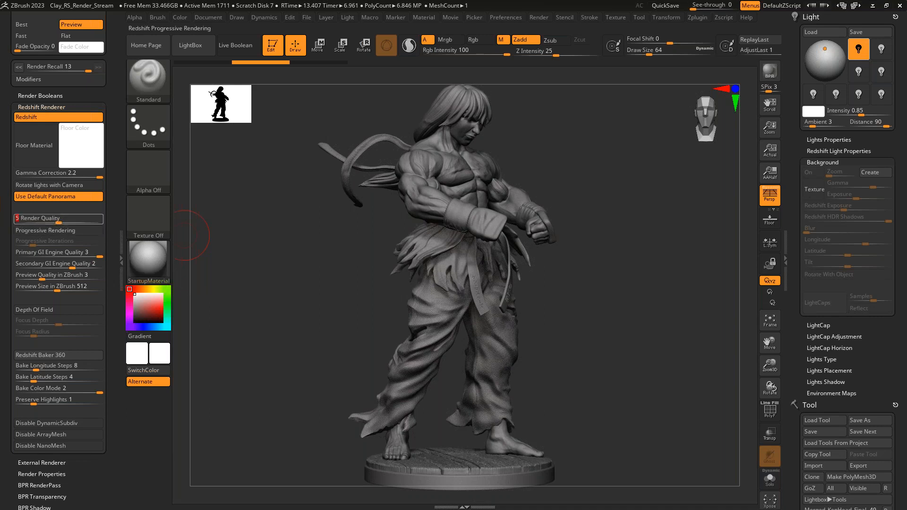
left_click(71, 231)
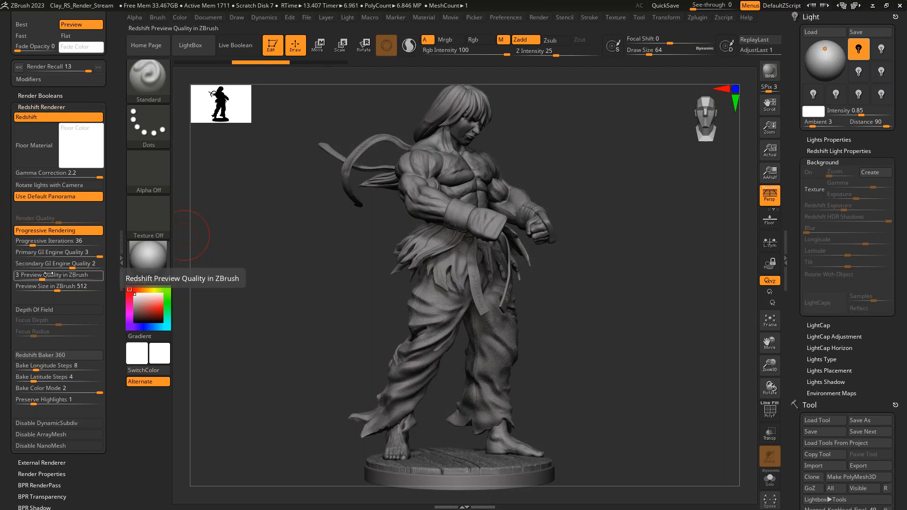
- Orbit around the statue and examine the Redshift Baker 360 longitude steps, latitude steps and color mode settings
left_click_drag(617, 274, 539, 227)
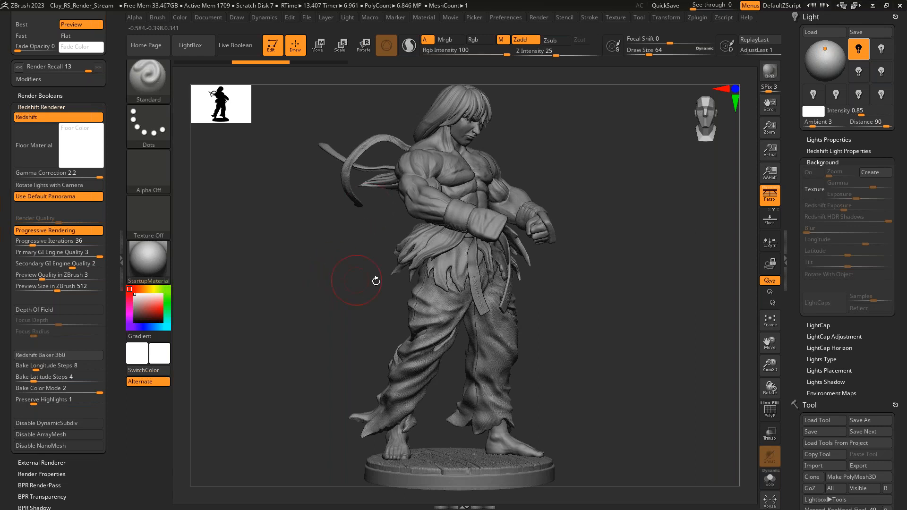
mouse_move(371, 282)
left_mouse_down()
mouse_move(352, 286)
mouse_move(365, 287)
left_mouse_up()
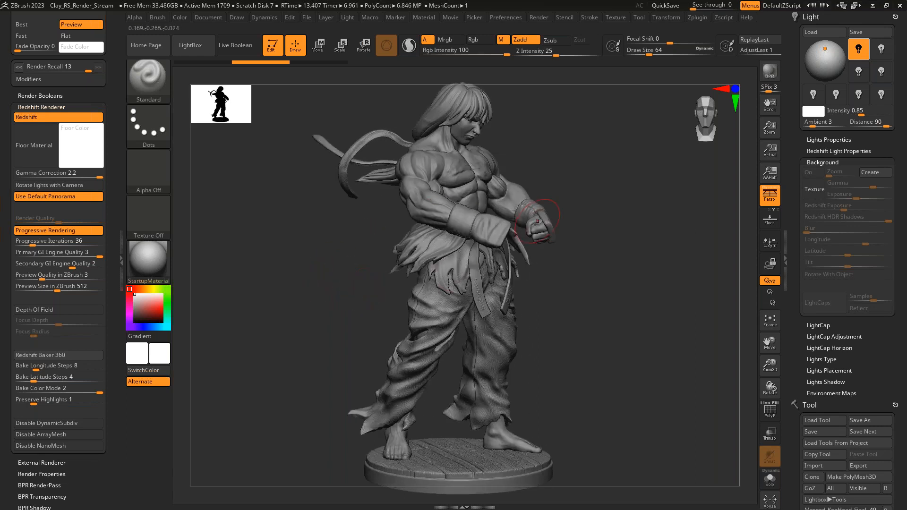
left_click_drag(318, 328, 324, 324)
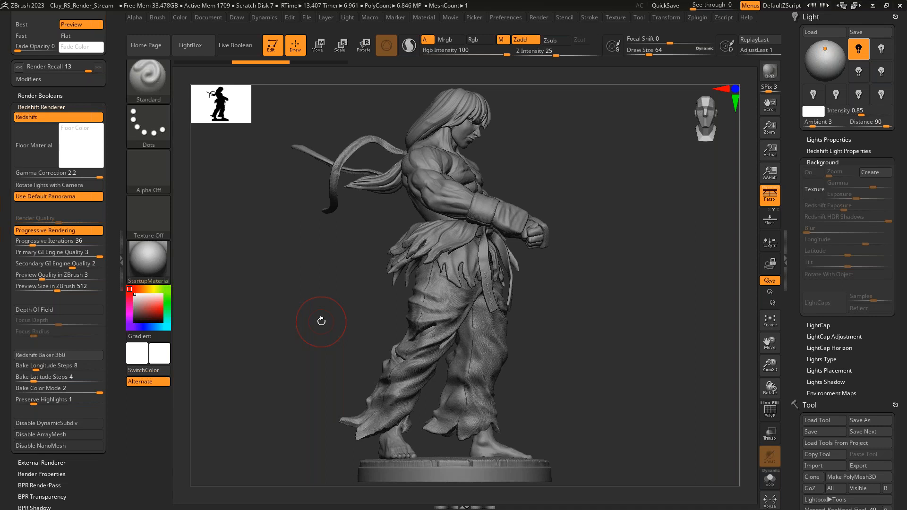
left_click(67, 365)
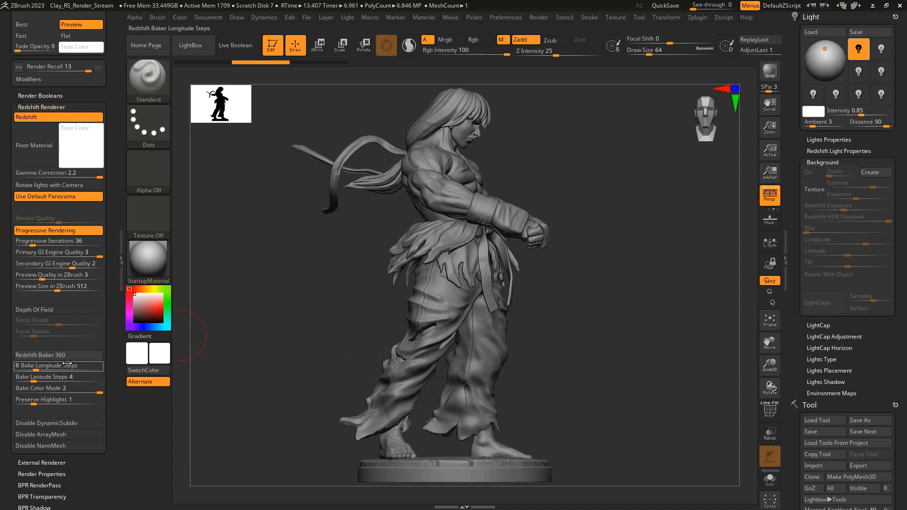
left_click(42, 373)
left_click(37, 368)
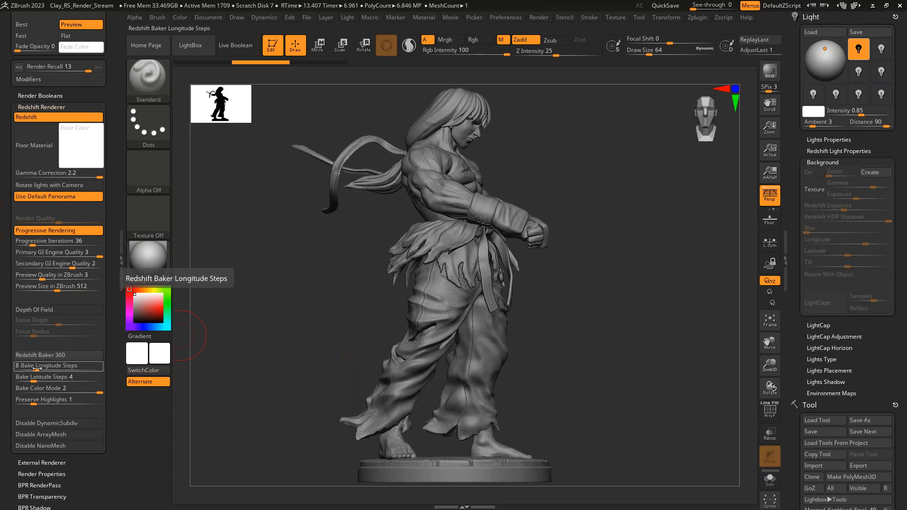
left_click(53, 376)
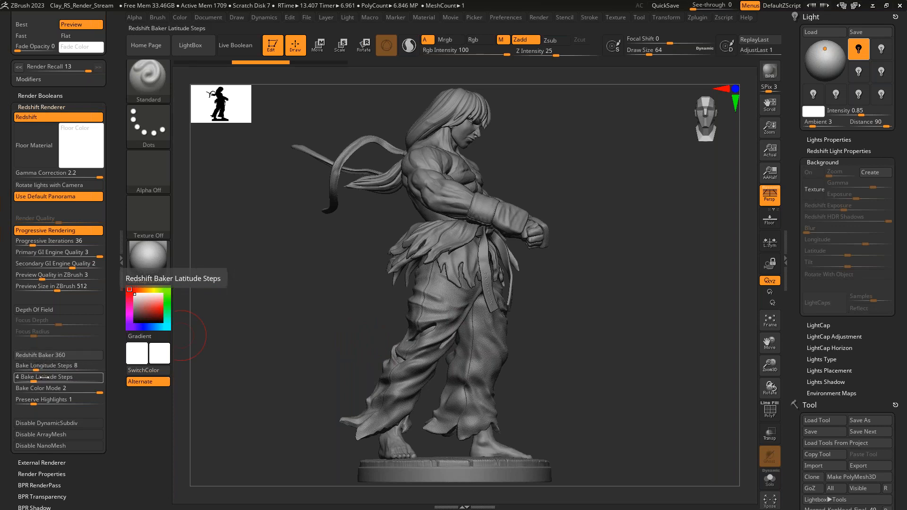
left_click(90, 388)
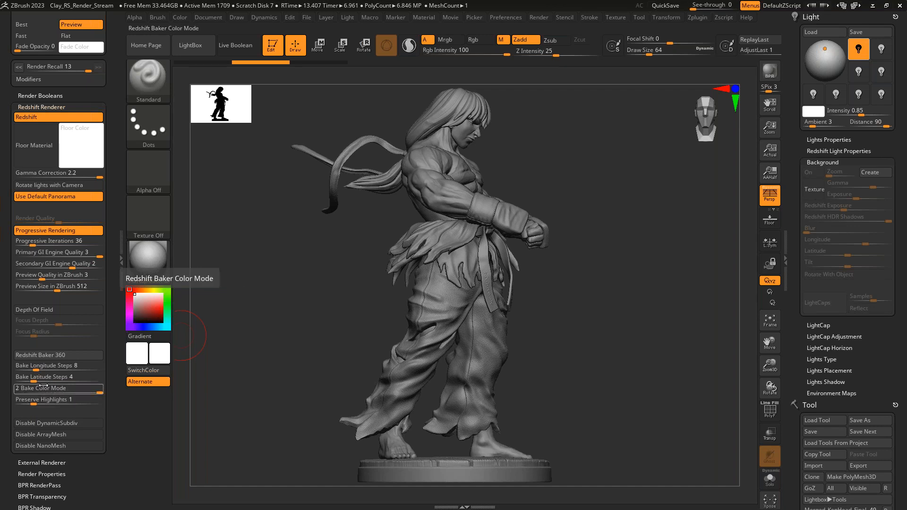
left_click_drag(53, 393, 90, 388)
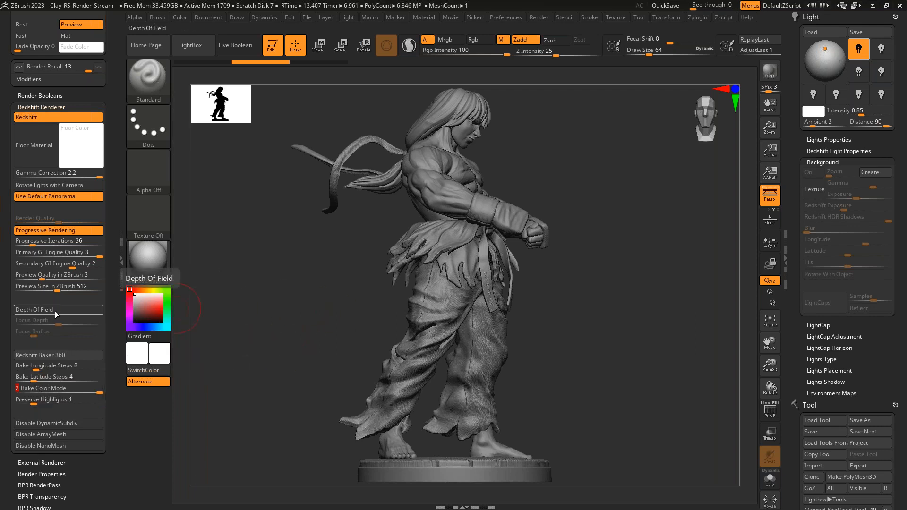
- Enable Depth Of Field with the focus on the statue's face and a Focus Radius of 10, and render with Redshift
mouse_move(609, 298)
left_mouse_down()
mouse_move(607, 306)
mouse_move(599, 297)
left_mouse_up()
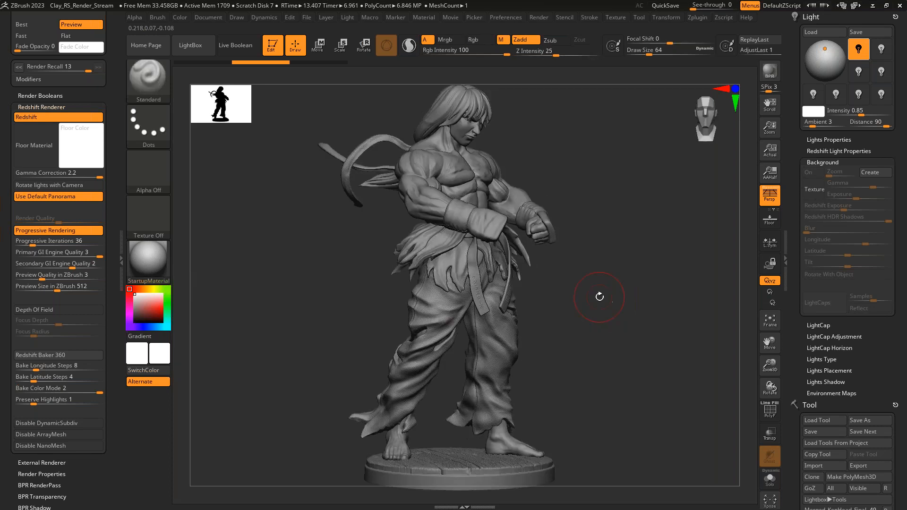
left_click(78, 308)
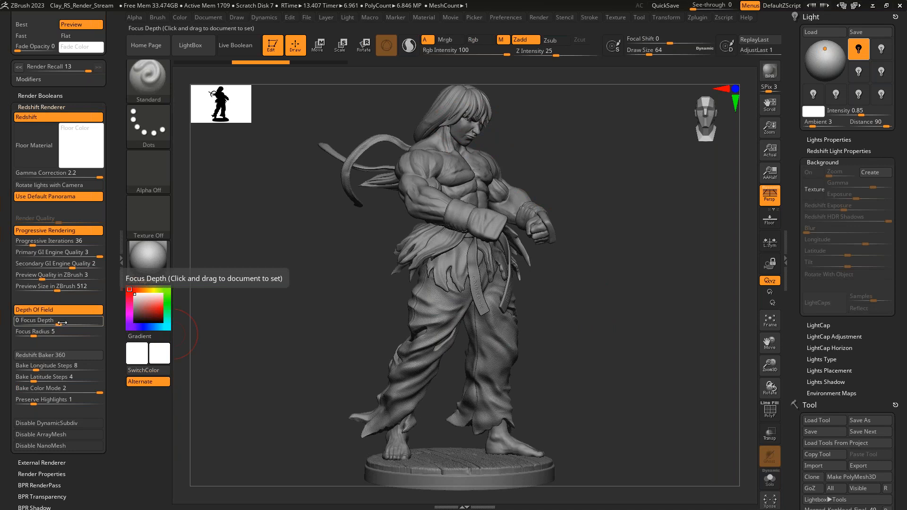
left_click_drag(62, 322, 470, 121)
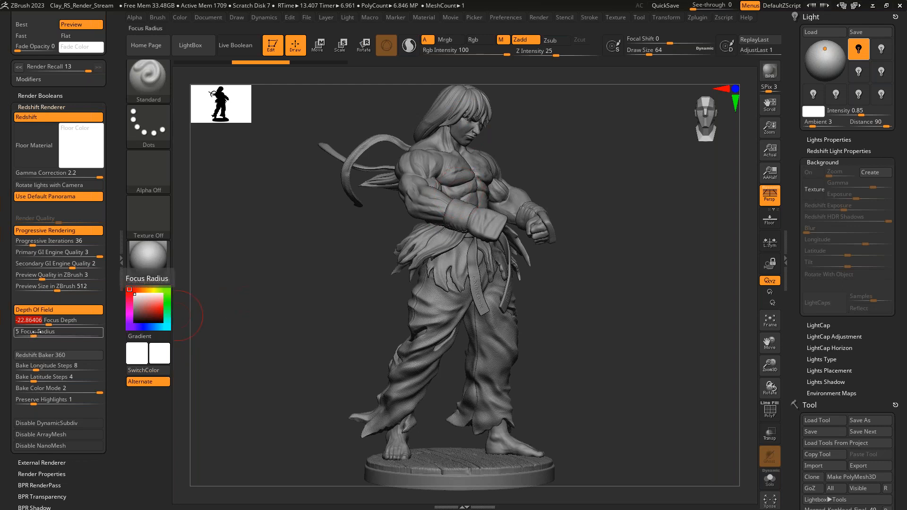
left_click_drag(36, 332, 42, 332)
key("shift")
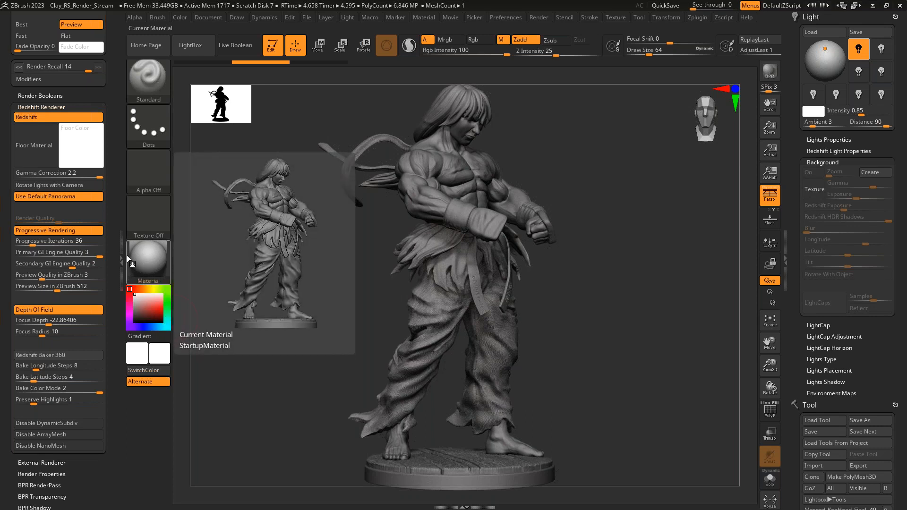
- Choose the Clay material from the Redshift Polypaint Materials
left_click(143, 262)
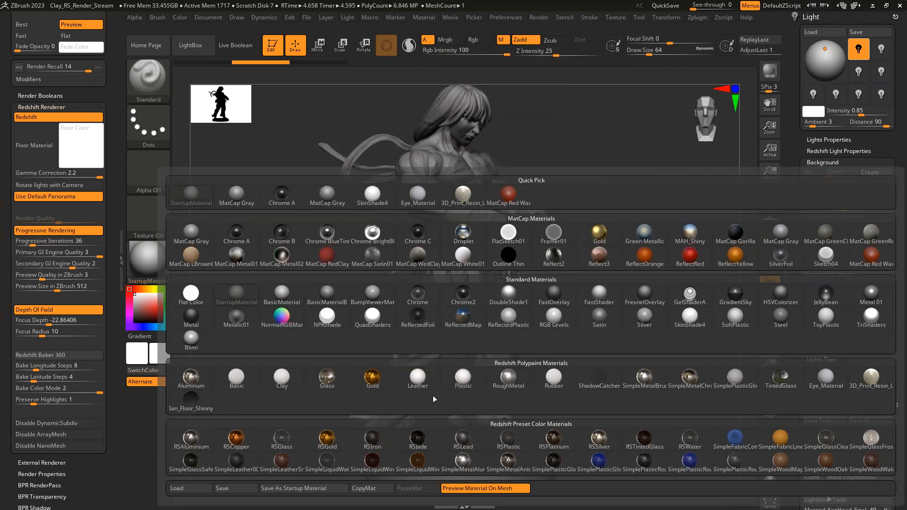
left_click(286, 379)
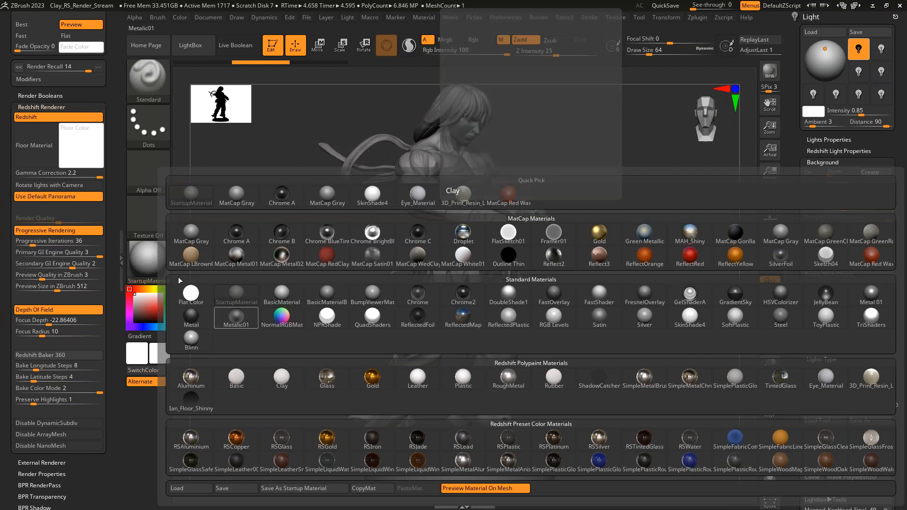
left_click(155, 263)
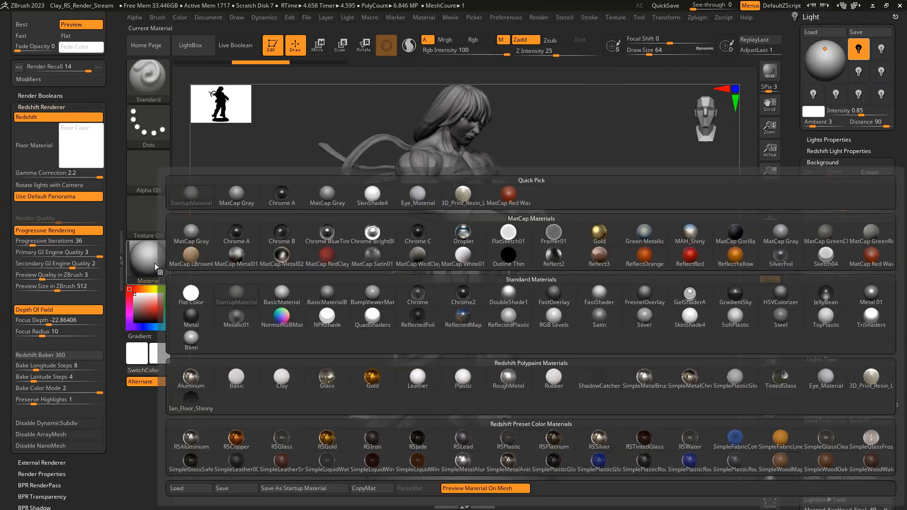
left_click(284, 382)
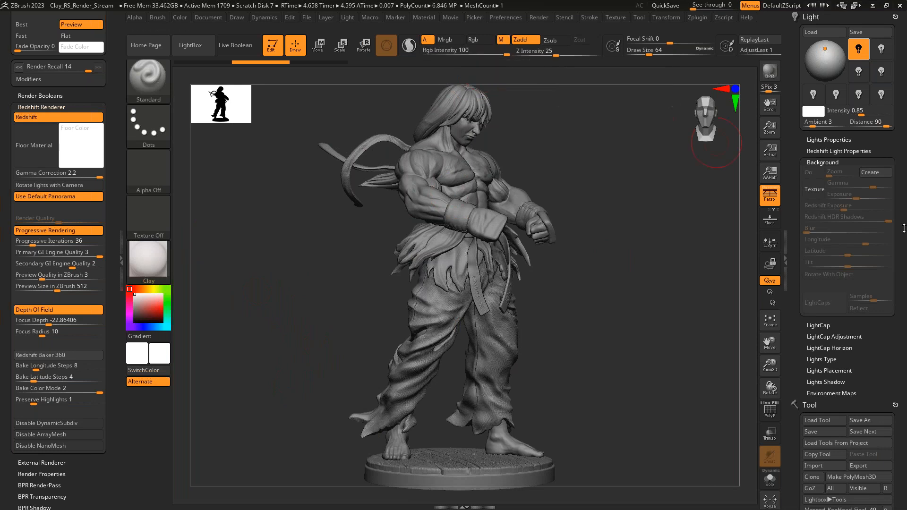
- Turn on Colorize in the statue's Polypaint settings and render the clay statue with Redshift
scroll(880, 275, "down", 10)
scroll(880, 275, "down", 5)
left_click(822, 289)
left_click(820, 230)
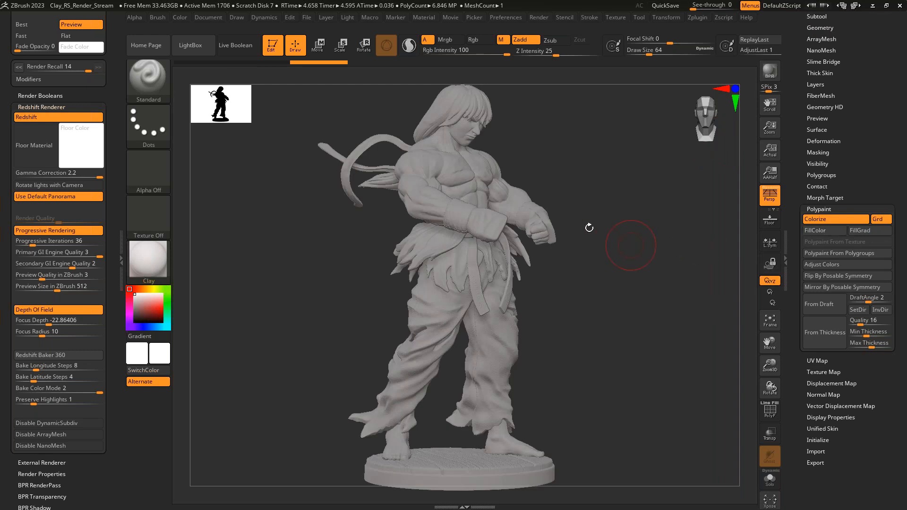
left_click_drag(887, 170, 877, 288)
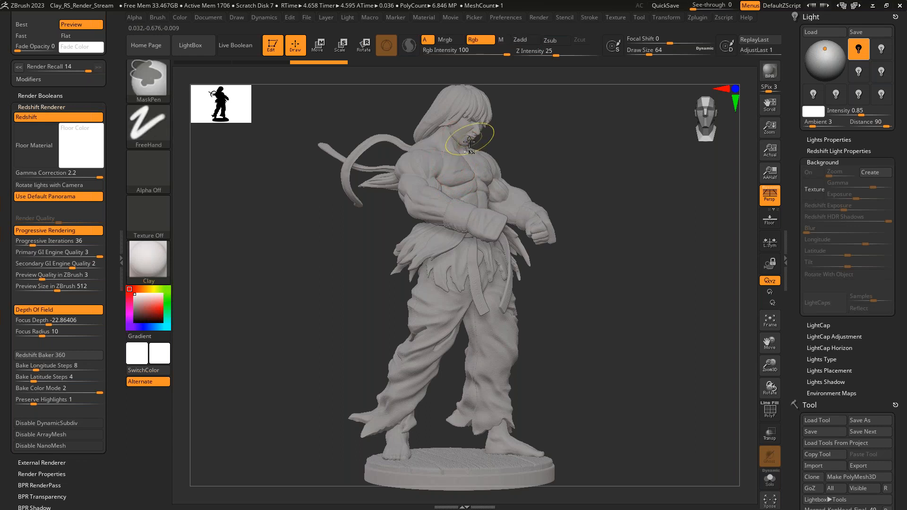
key("ctrl+r")
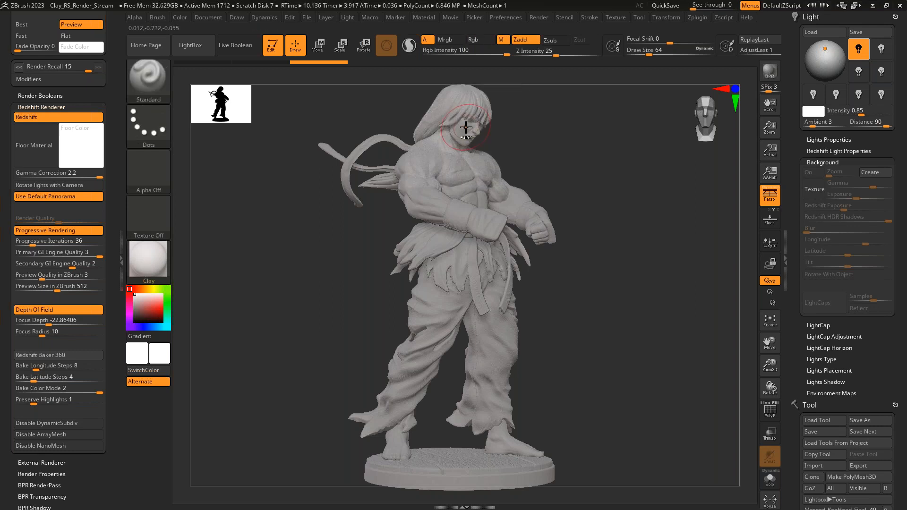
- Frame the statue's upper body and render it with Progressive Rendering off and Render Quality set to 4
left_click_drag(587, 180, 625, 257, "alt")
left_click(83, 232)
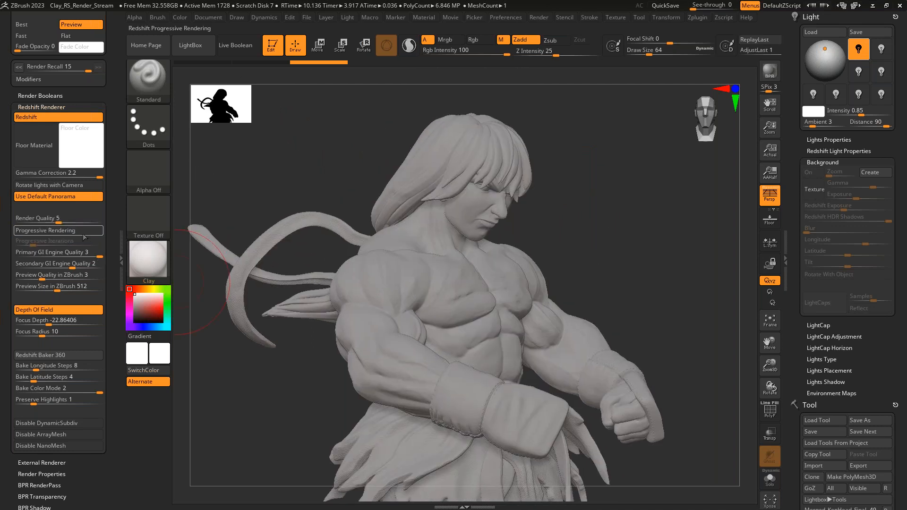
left_click_drag(79, 223, 60, 221)
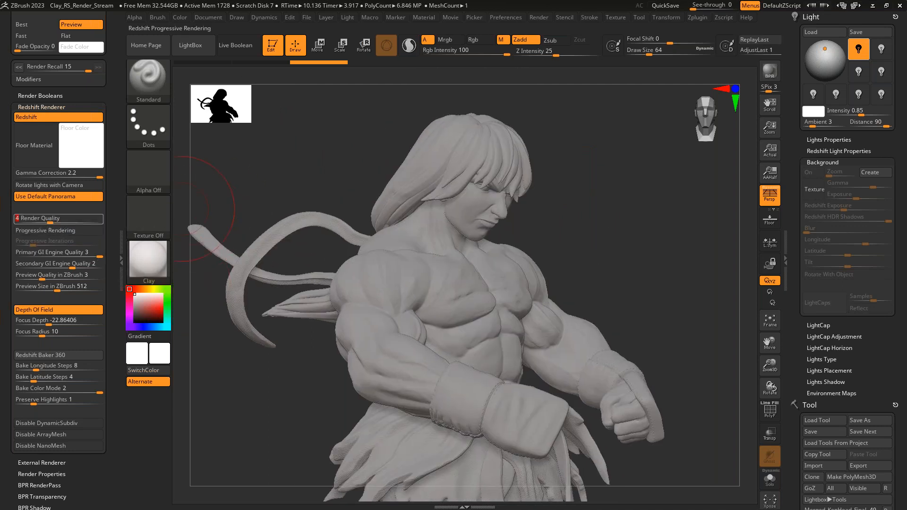
key("ctrl+r")
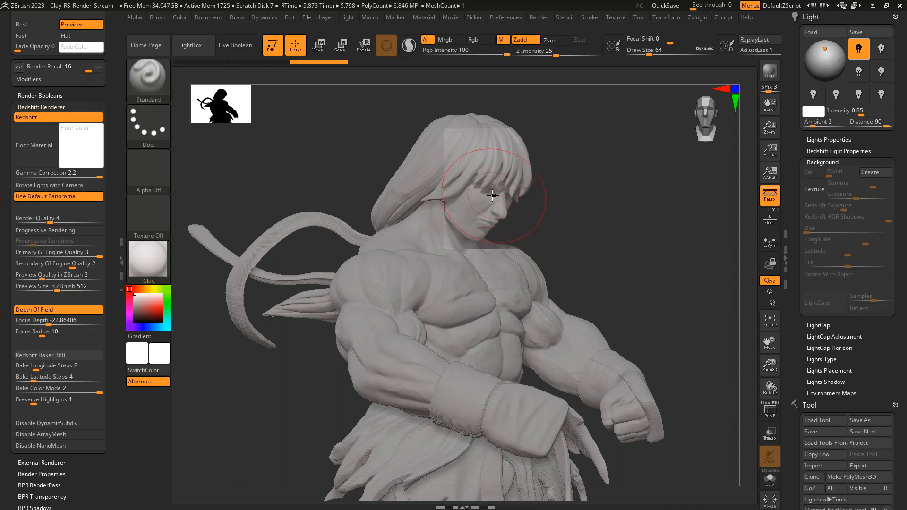
- Pick a tan color (R 202, G 173, B 122), enable Rgb, and fill the statue with it
left_click(142, 289)
left_click(146, 304)
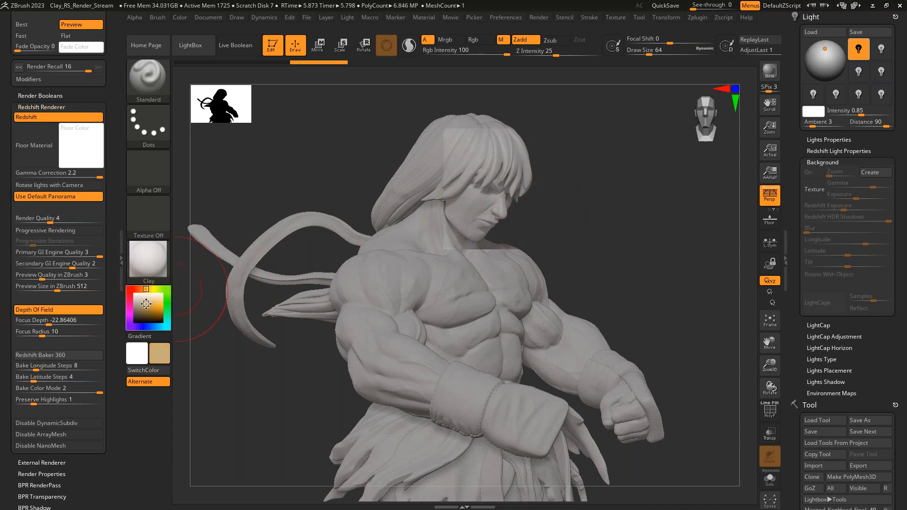
left_click(479, 40)
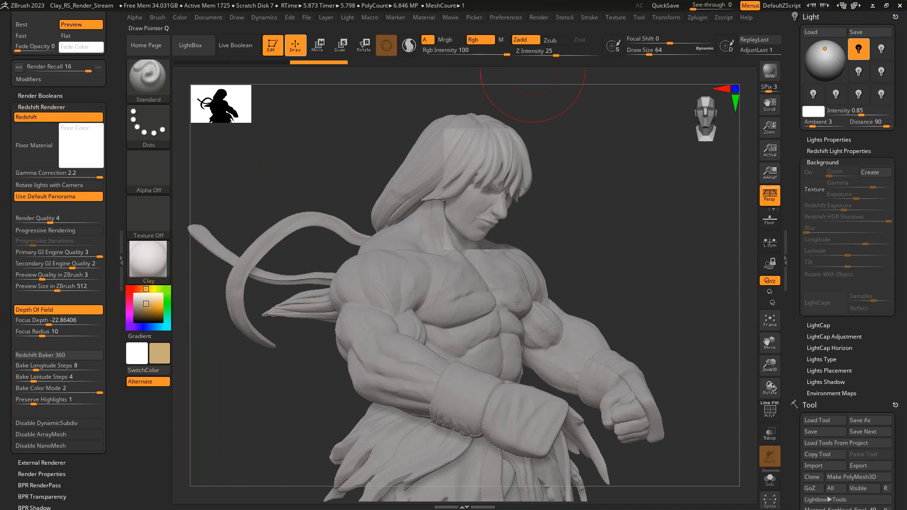
left_click(184, 17)
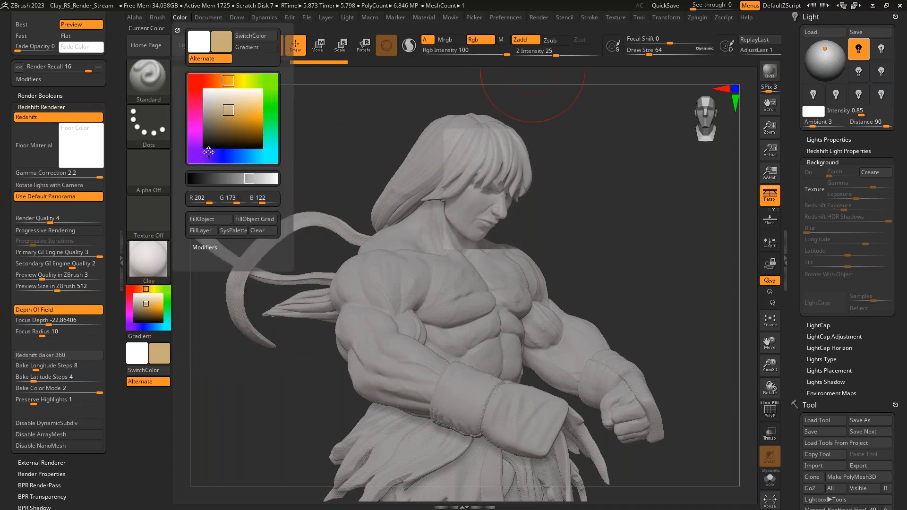
left_click(218, 220)
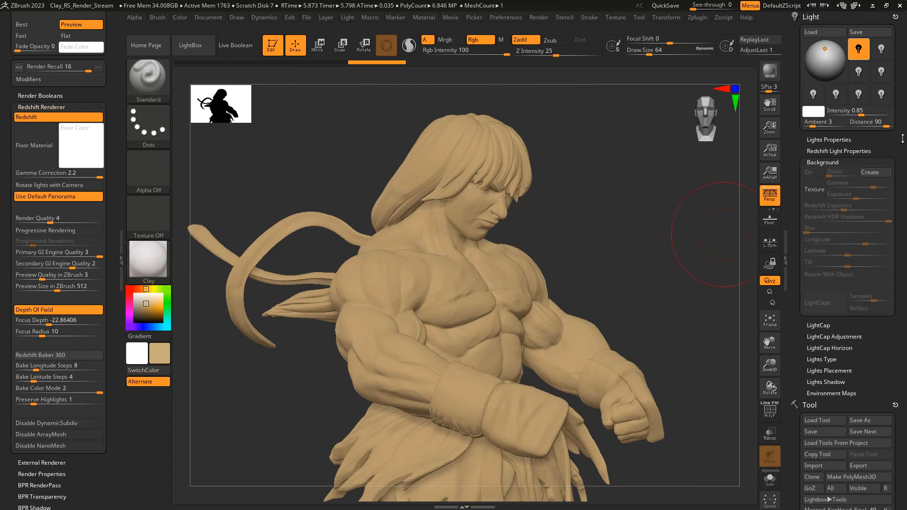
- Import studio_small_03_4k.exr from the HDRIs_RS_Materials folder as the background texture
left_click(817, 189)
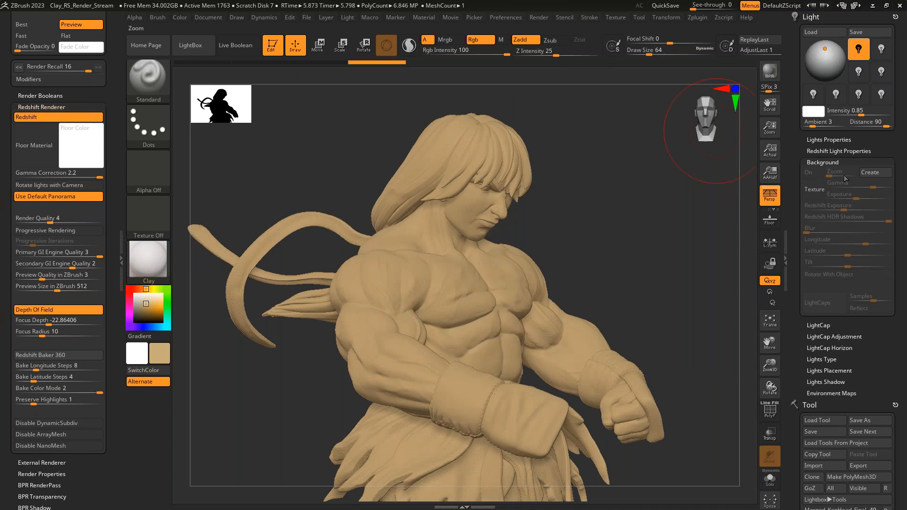
left_click(817, 190)
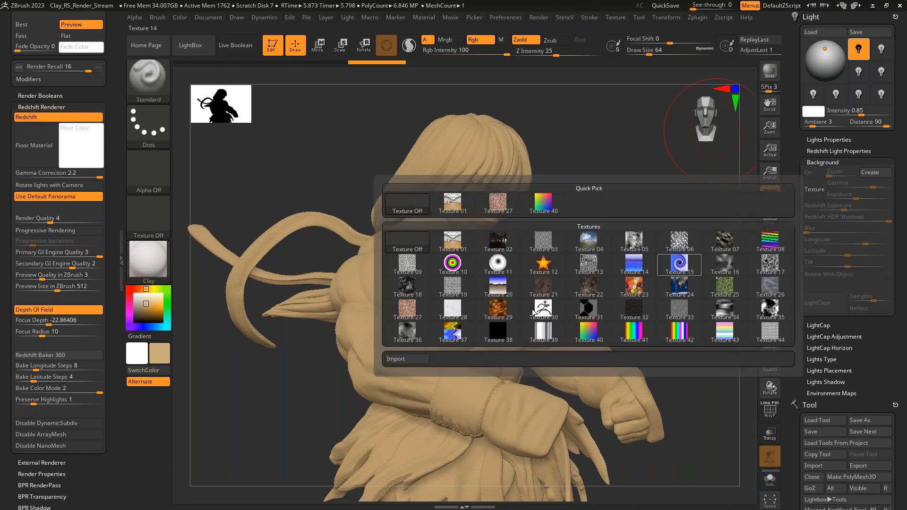
left_click(406, 359)
left_click(173, 158)
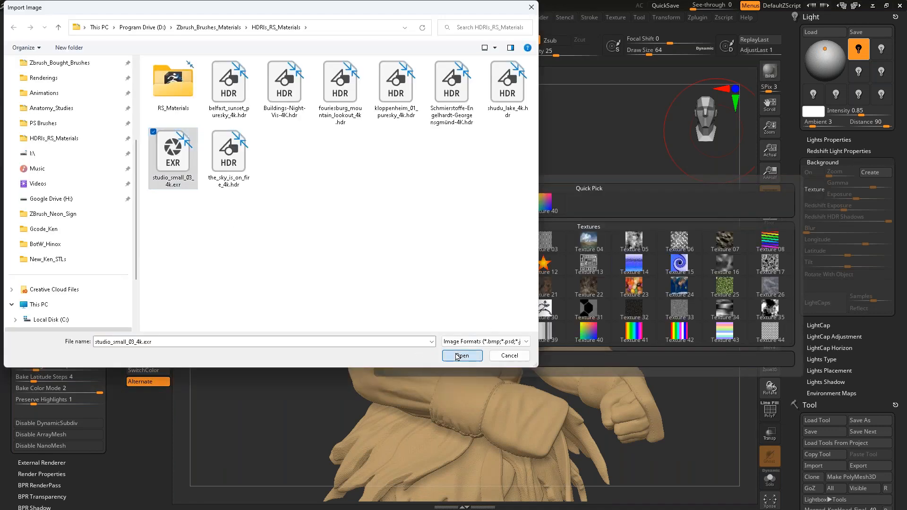
left_click(461, 355)
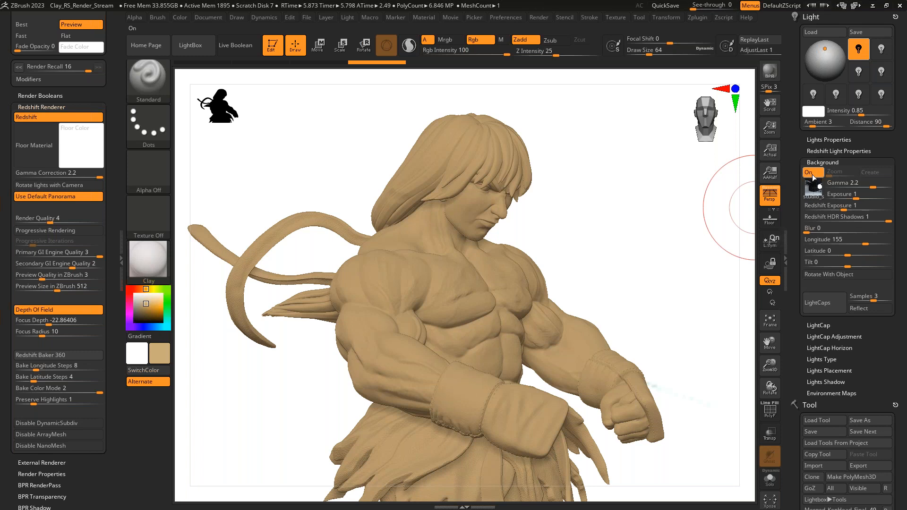
- Turn off the HDRI background, render the tan statue with Redshift, and return to the working view
left_click(809, 175)
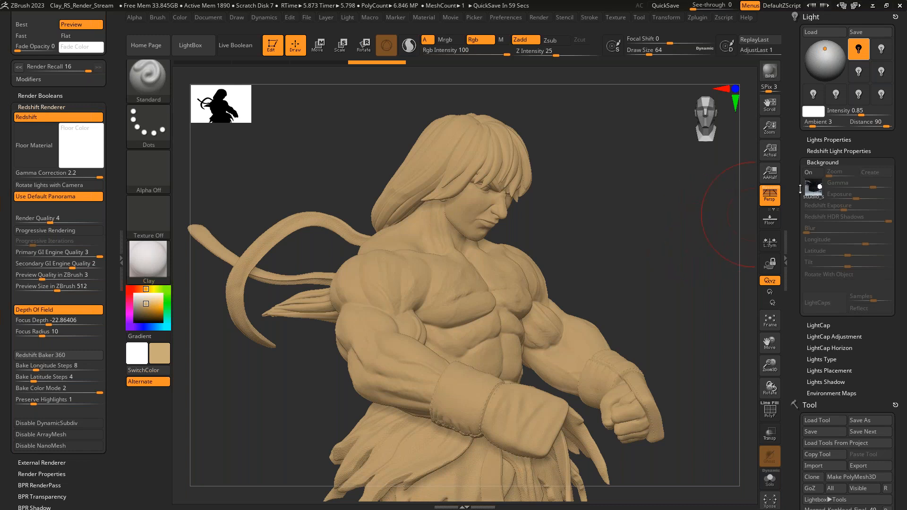
key("shift")
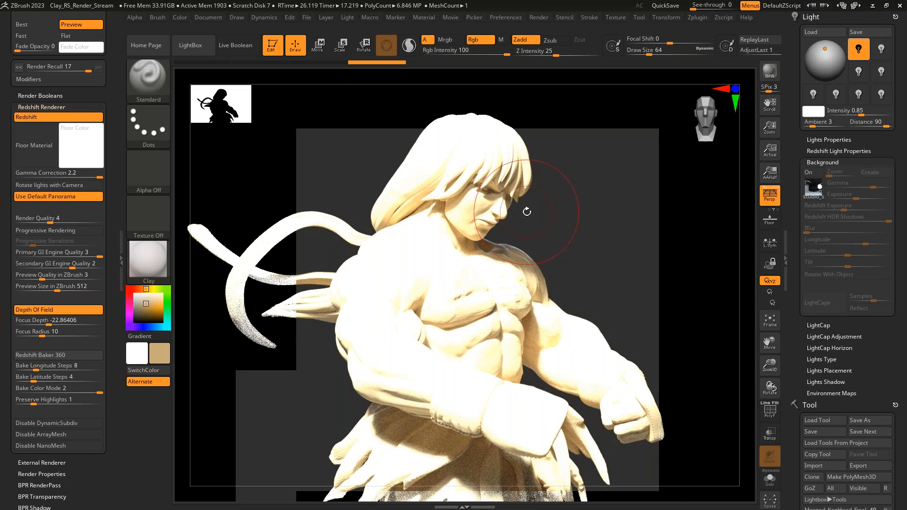
left_click(609, 226)
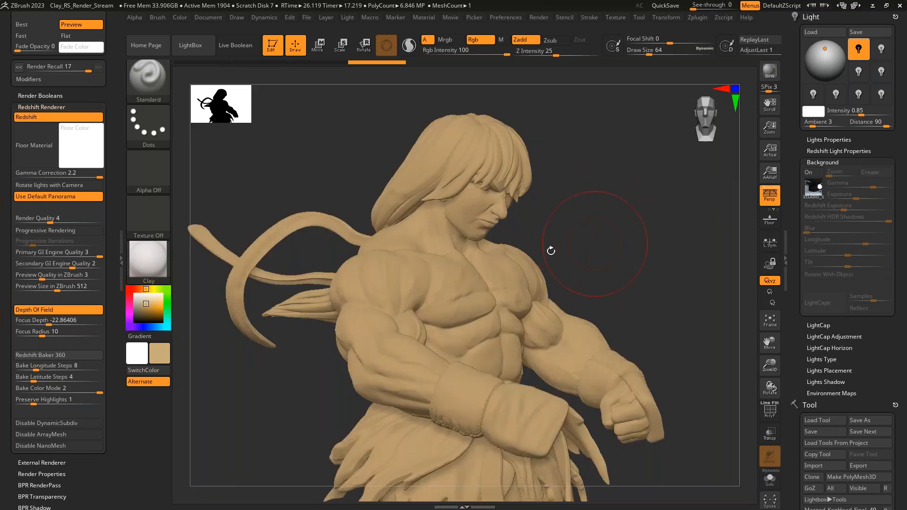
- Turn on the HDRI background and set the first light's intensity to 0.001
left_click(808, 171)
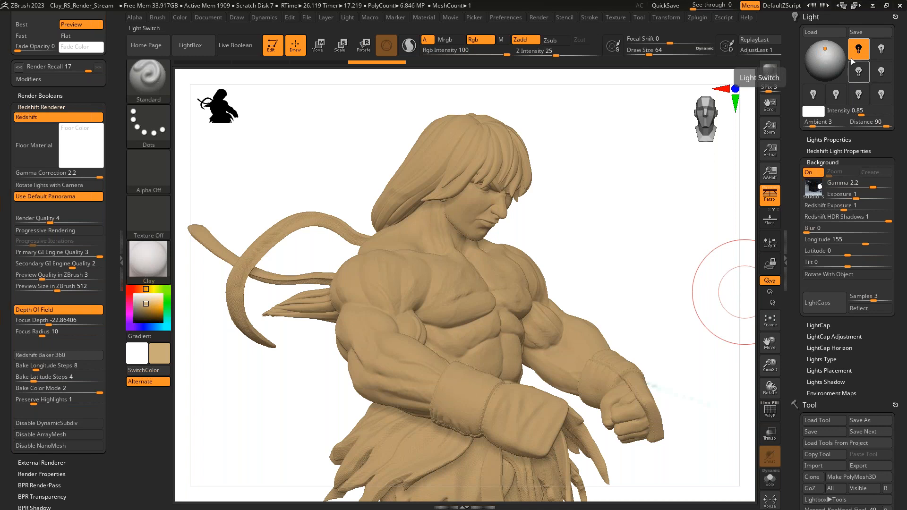
left_click(881, 51)
left_click(881, 50)
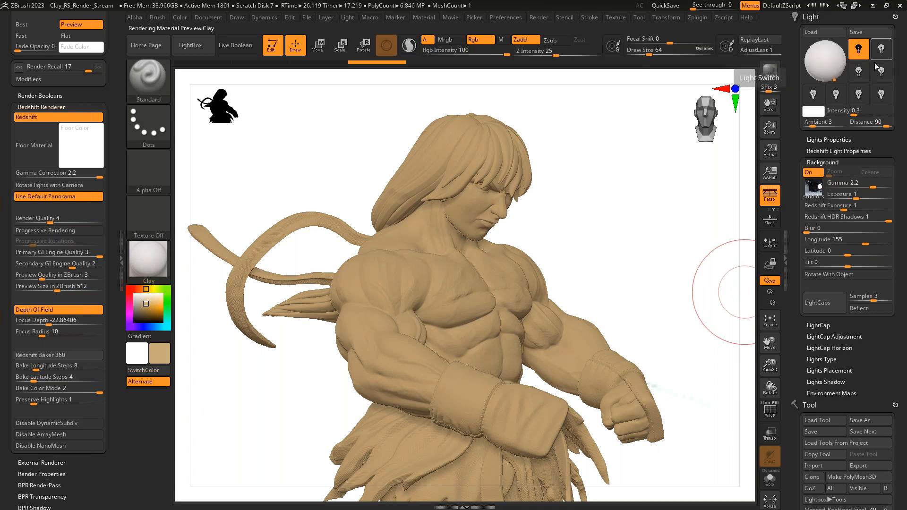
left_click_drag(826, 50, 826, 65)
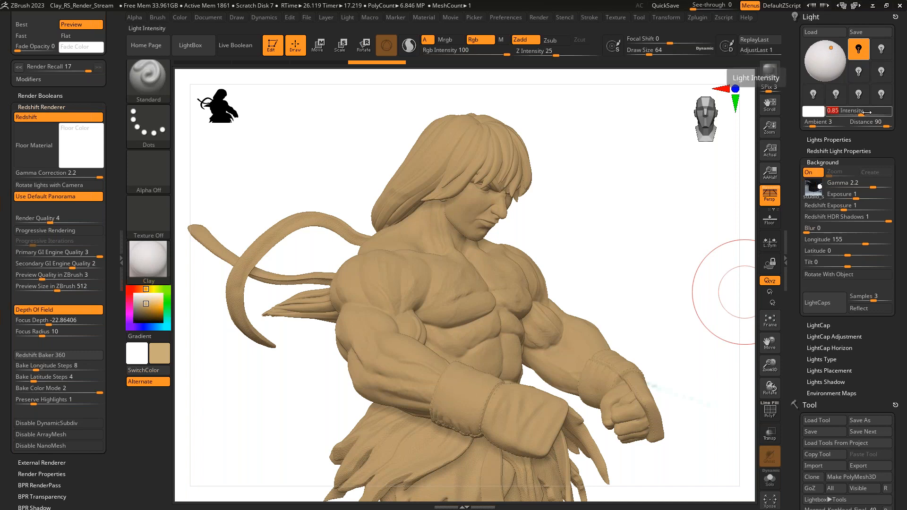
type(".001")
key("Return")
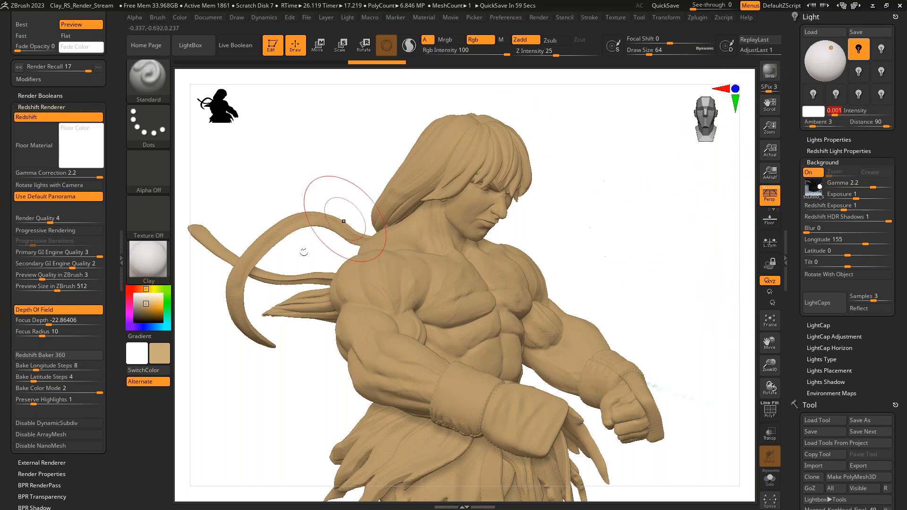
- Compare the material library previews with the first light switched off and on
left_click(148, 265)
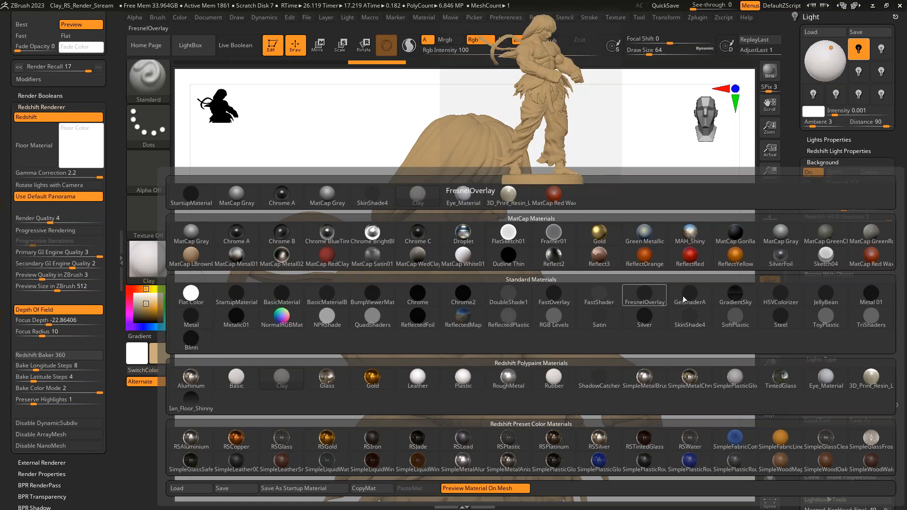
left_click(656, 298)
left_click(159, 262)
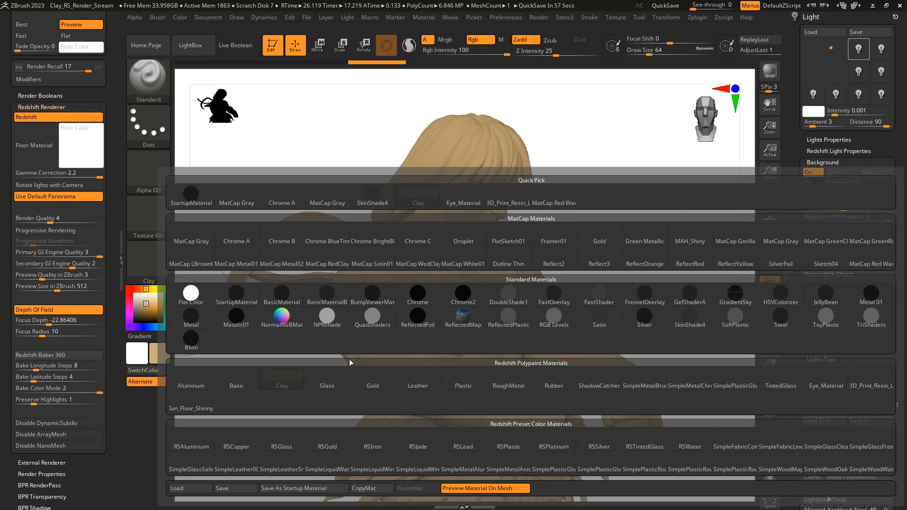
left_click(860, 50)
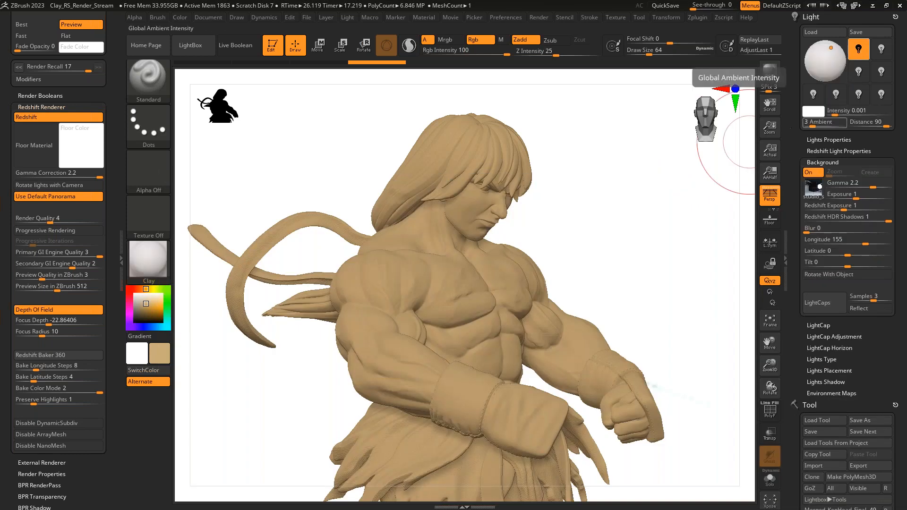
left_click(141, 260)
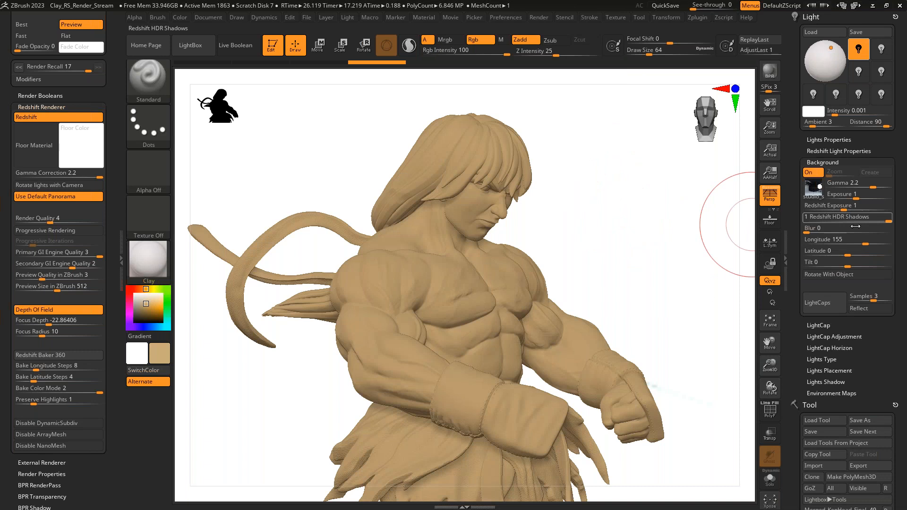
- Set the HDRI background's Longitude to about 181, hide the background, and render a preview of the statue's head
left_click_drag(866, 243, 869, 243)
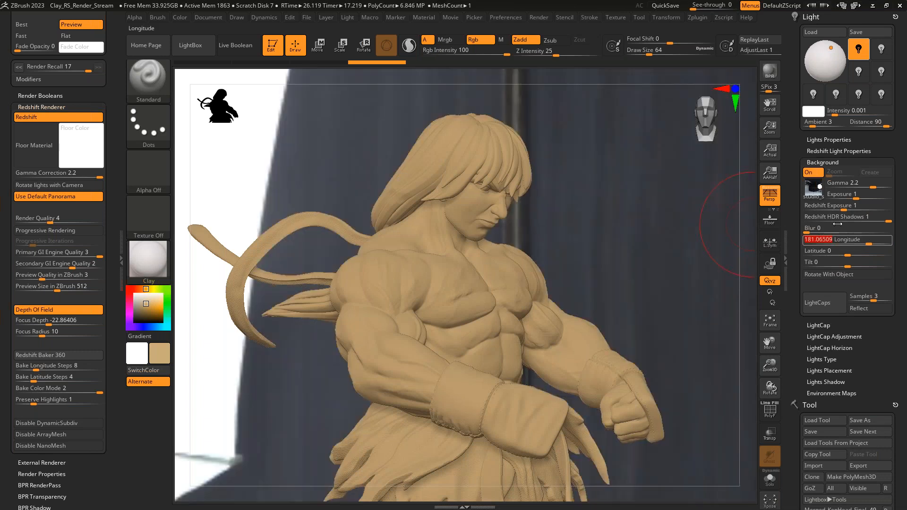
left_click(812, 175)
key("ctrl+r")
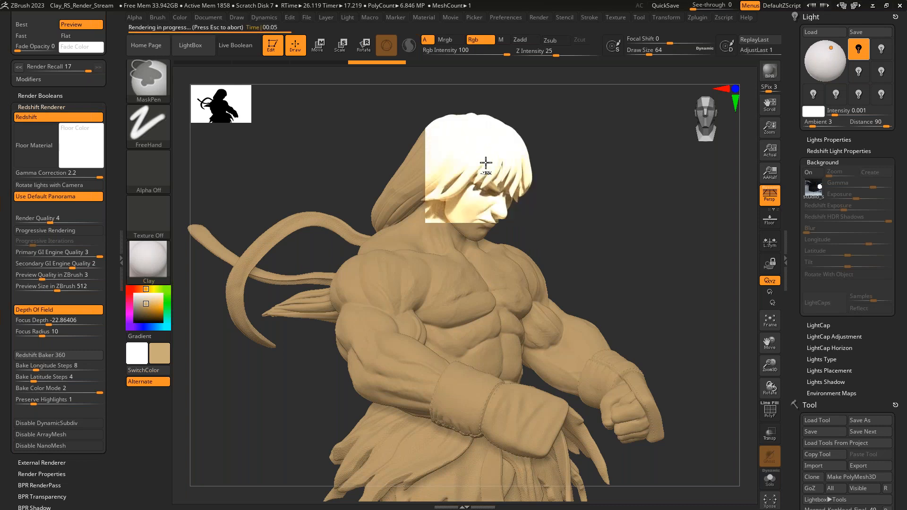
- Set the HDRI background's Longitude to 0 and render the head area with the background turned off
left_click(816, 189)
left_click(816, 174)
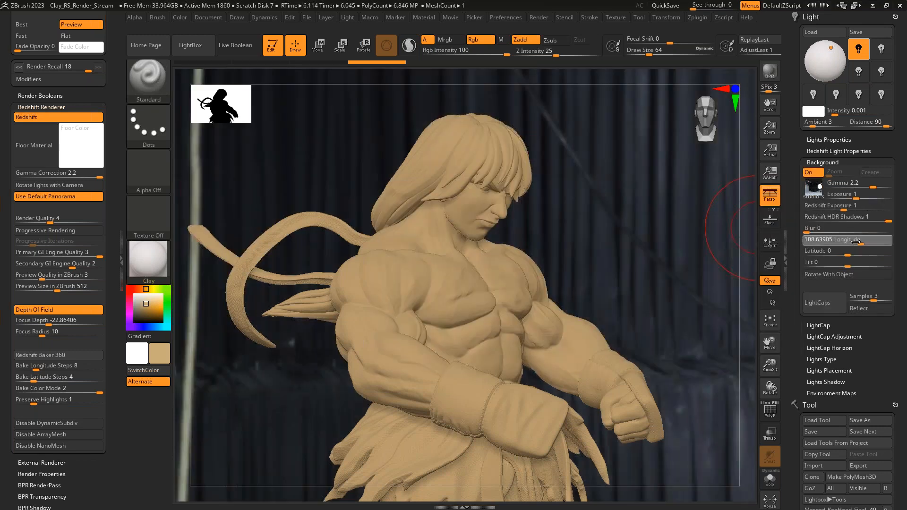
left_click(847, 241)
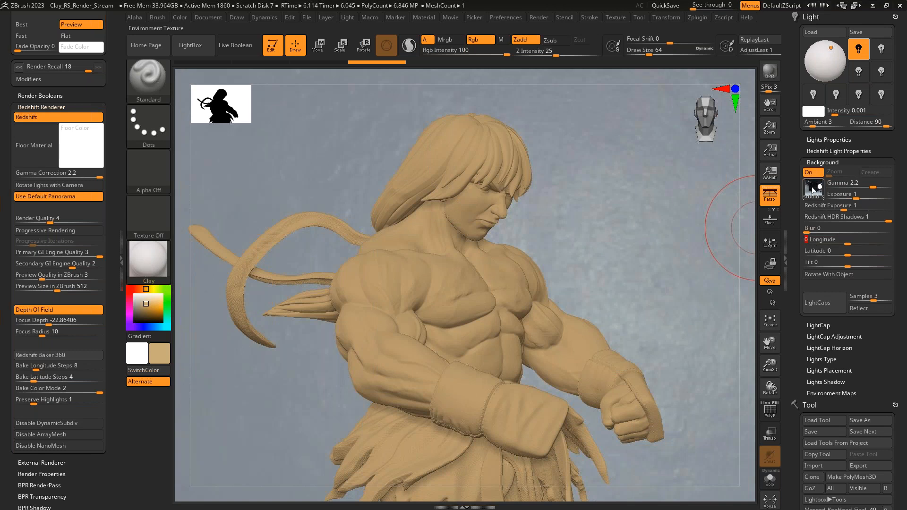
left_click(808, 173)
key("ctrl+r")
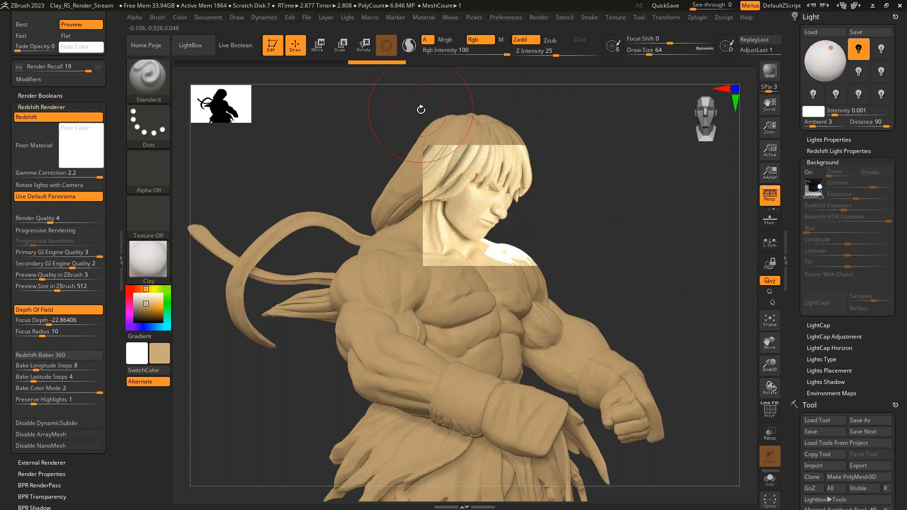
left_click(591, 220)
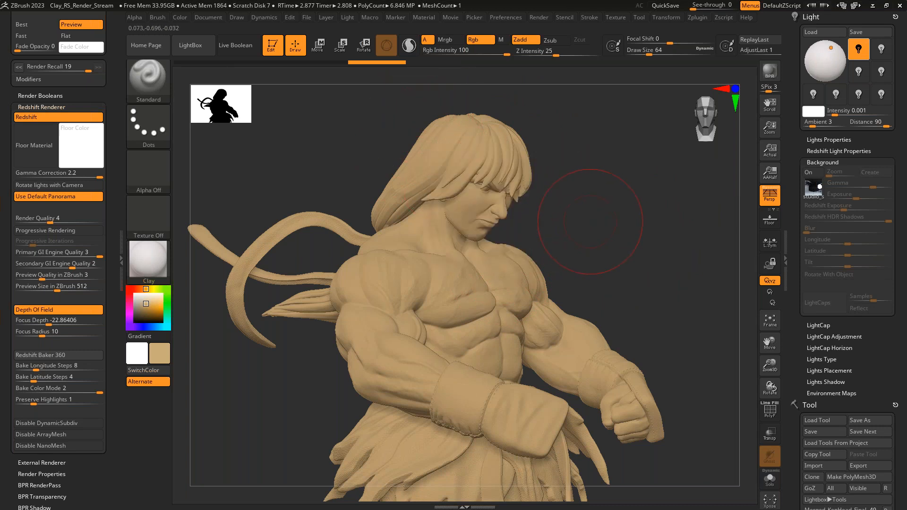
- Dock the Material palette in the tray with the Render palette and expand the Clay material's Modifiers
left_click(537, 16)
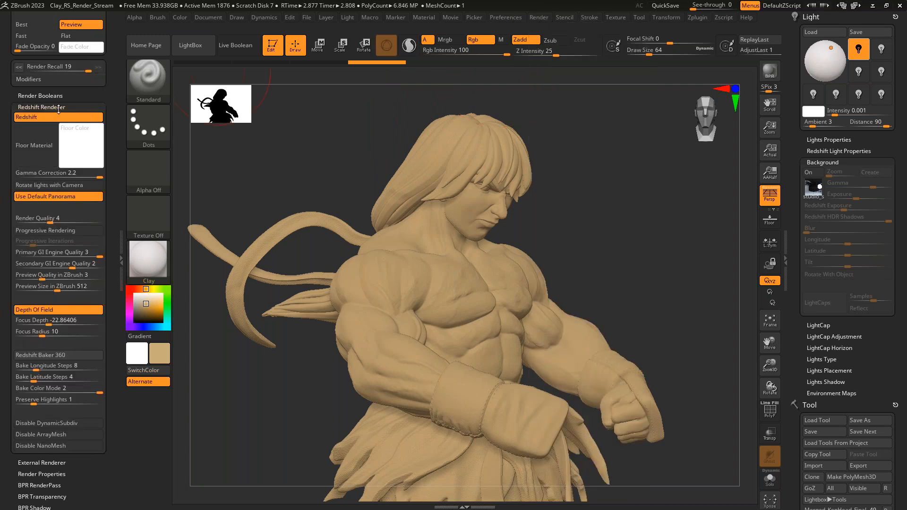
left_click(56, 107)
left_click(429, 16)
left_click(450, 17)
left_click(423, 17)
left_click_drag(416, 31, 85, 111)
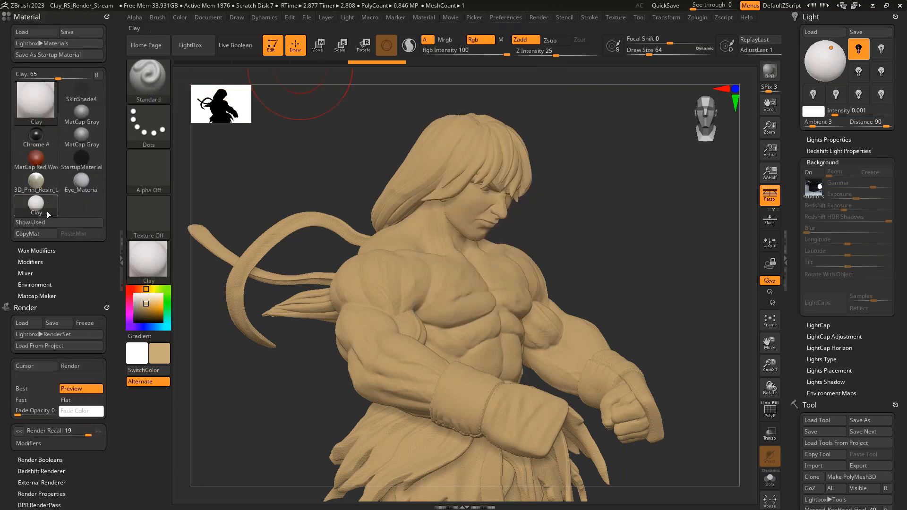
left_click(38, 262)
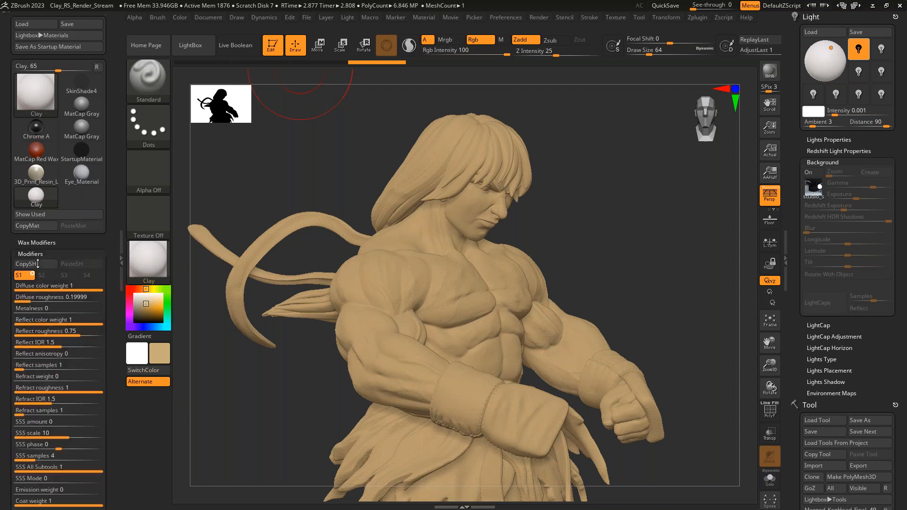
- Look through the Clay material's modifiers and try a Metalness of 0.01902 before resetting it to 0
scroll(71, 236, "down", 5)
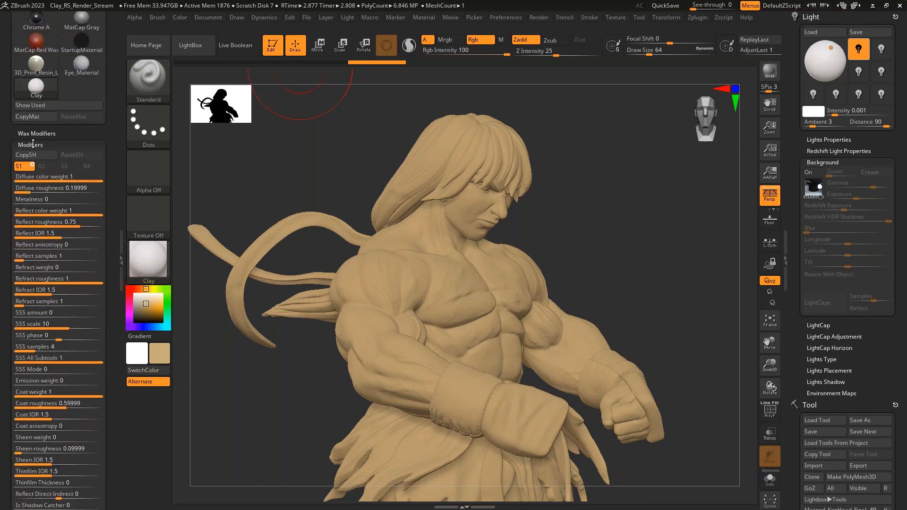
scroll(109, 198, "down", 2)
scroll(109, 198, "down", 2)
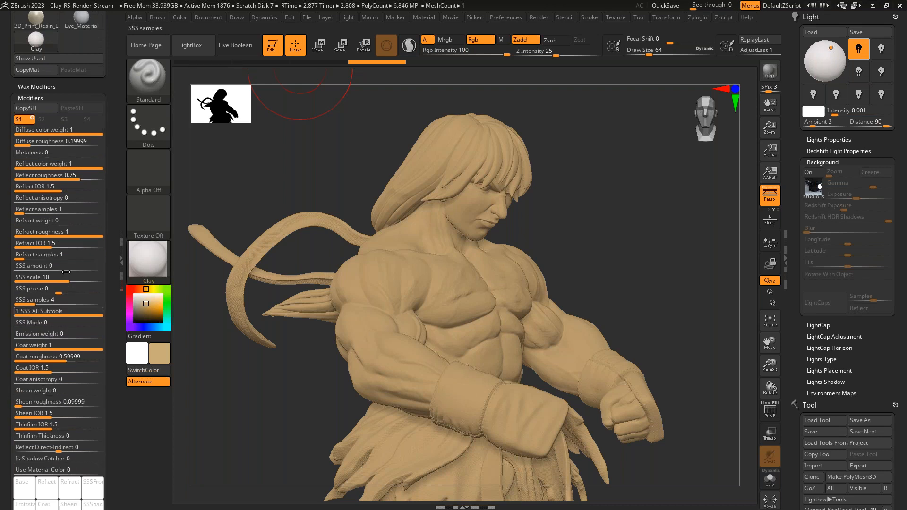
scroll(113, 255, "down", 1)
scroll(113, 255, "down", 1)
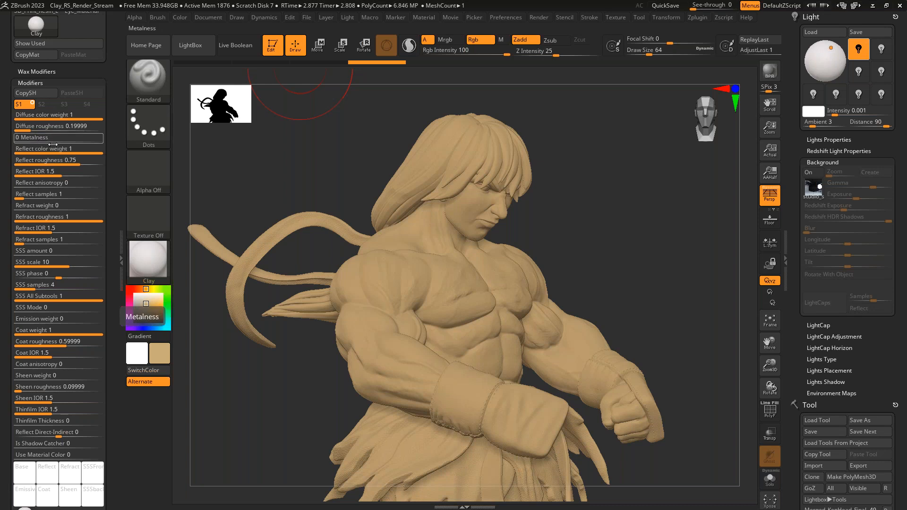
left_click_drag(26, 139, 29, 141)
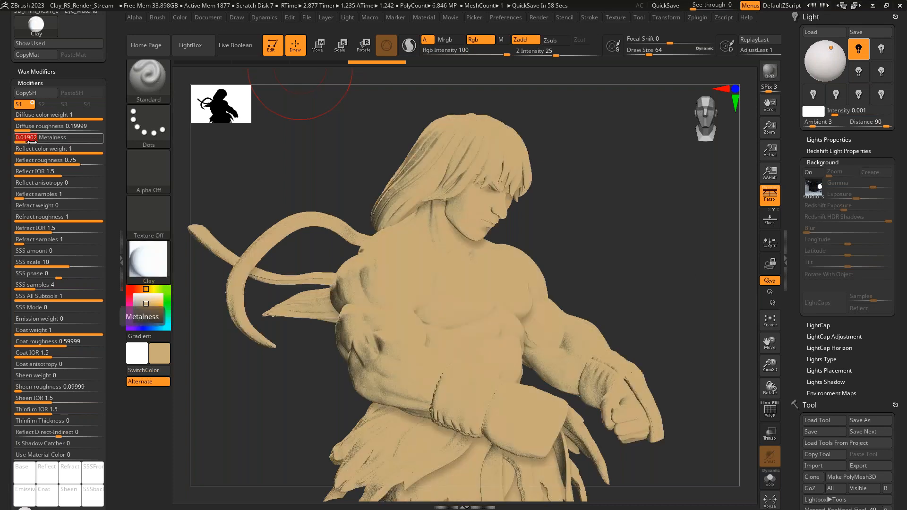
left_click_drag(32, 140, 10, 145)
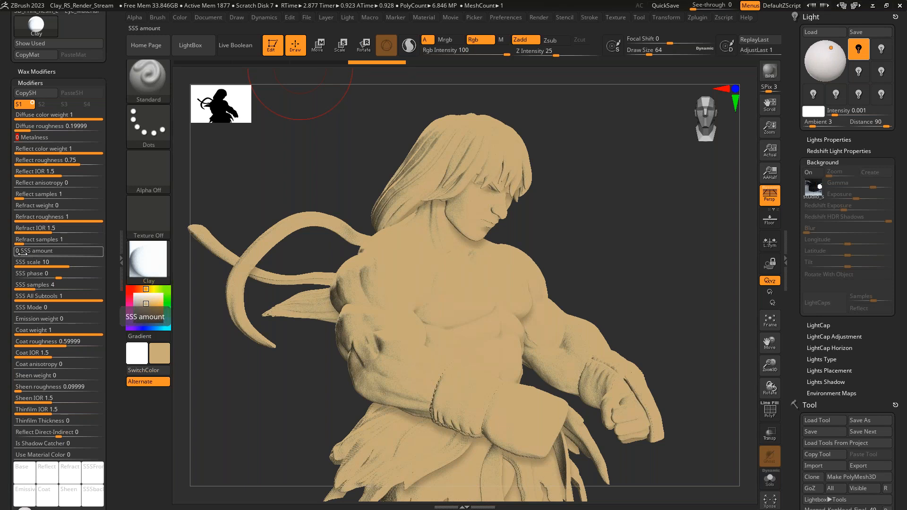
- Set the Clay material's SSS amount to 0.25287
left_click_drag(21, 254, 42, 257)
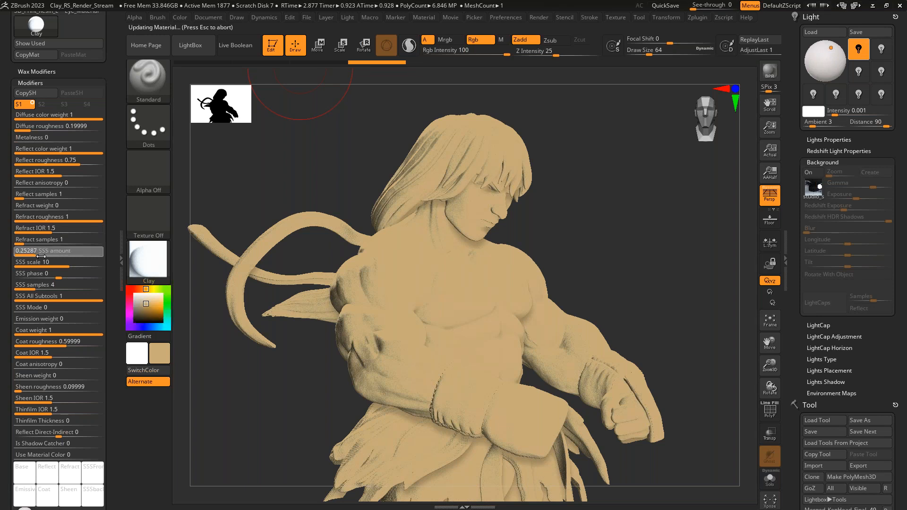
left_click(41, 256)
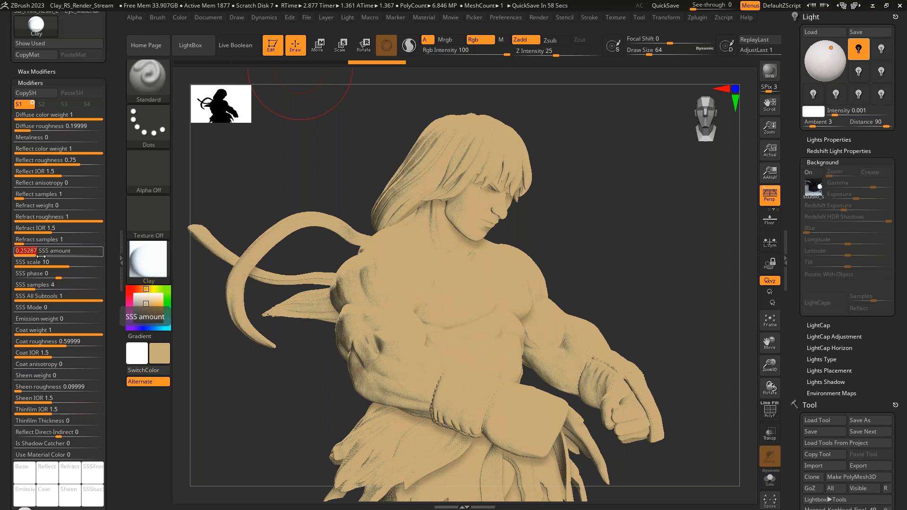
left_click(47, 260)
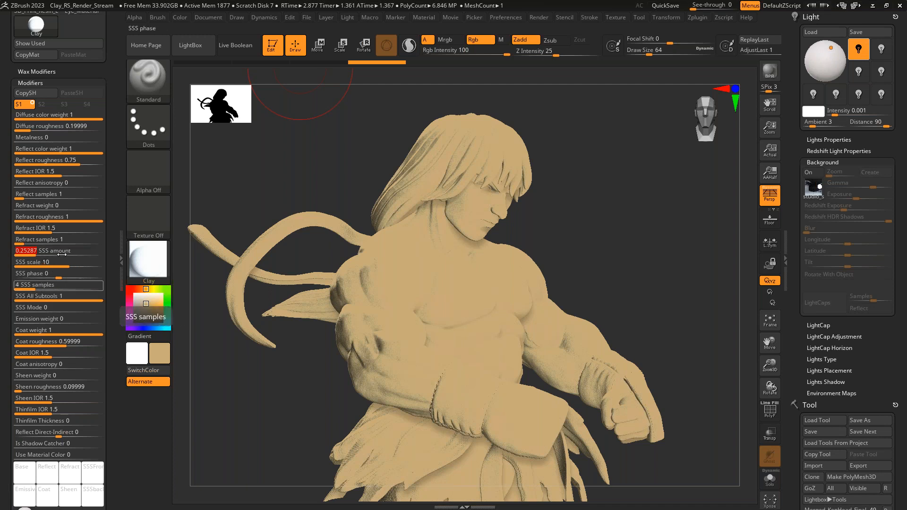
- Set the Clay material's SSSFront color to light pink and its SSSback color to dark red
scroll(57, 284, "down", 3)
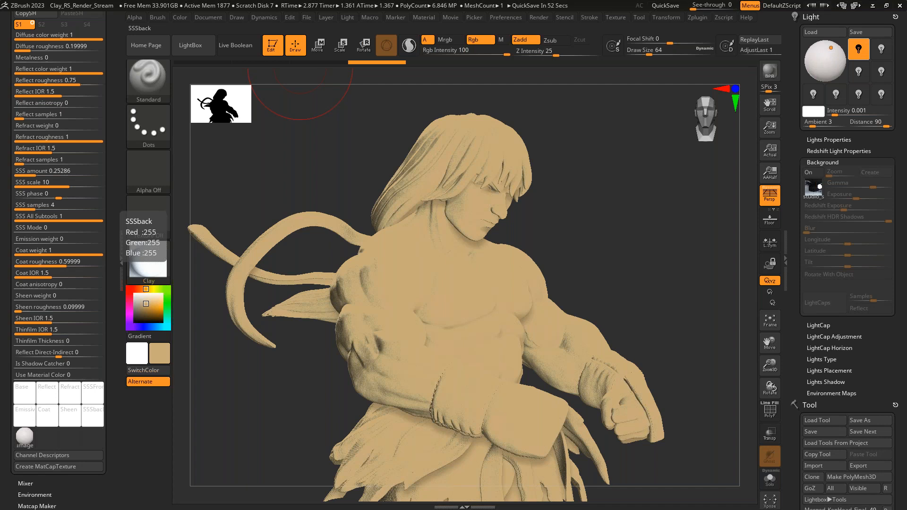
left_click(96, 395)
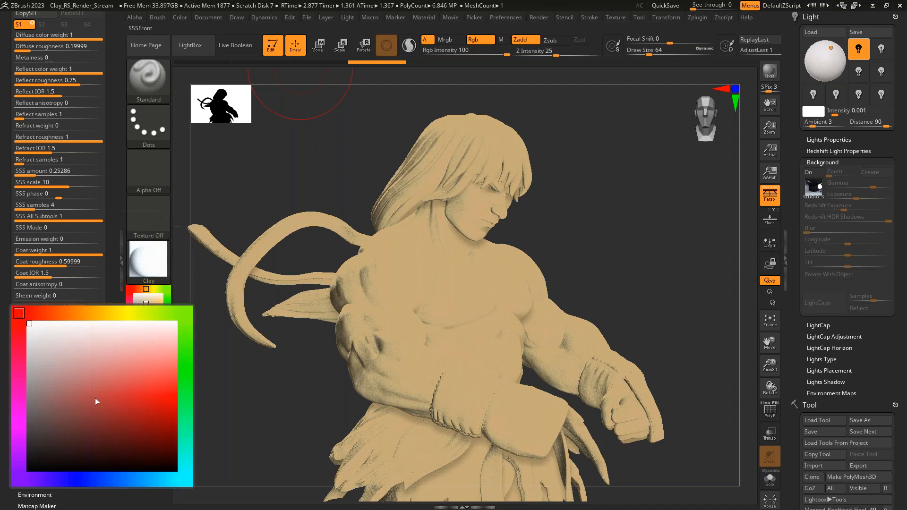
left_click(117, 362)
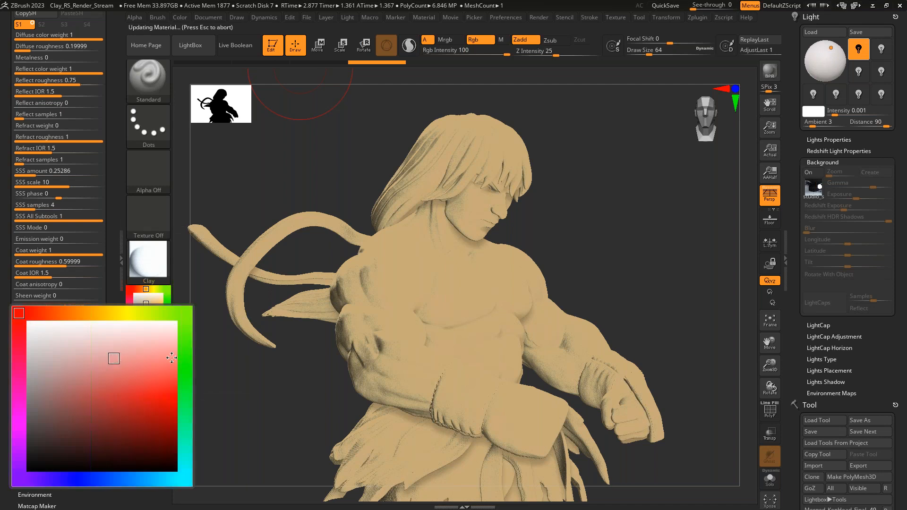
left_click(86, 420)
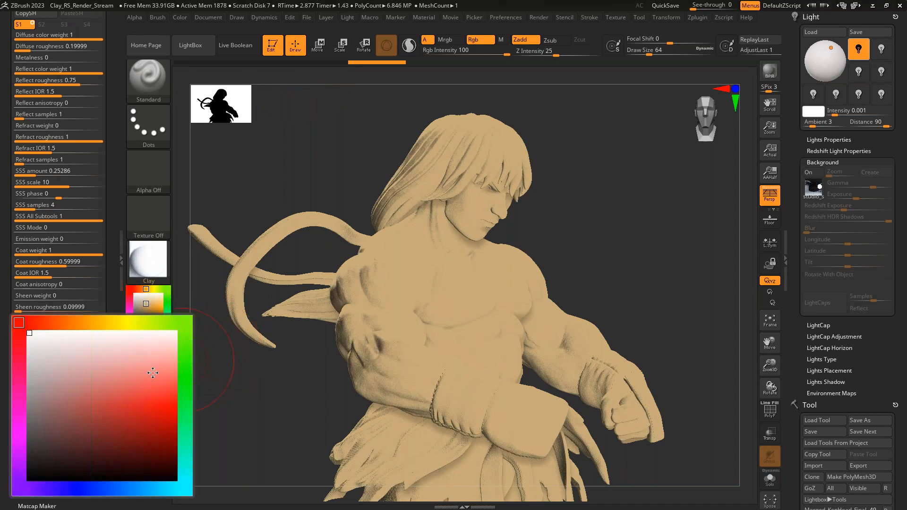
left_click(98, 414)
left_click(161, 435)
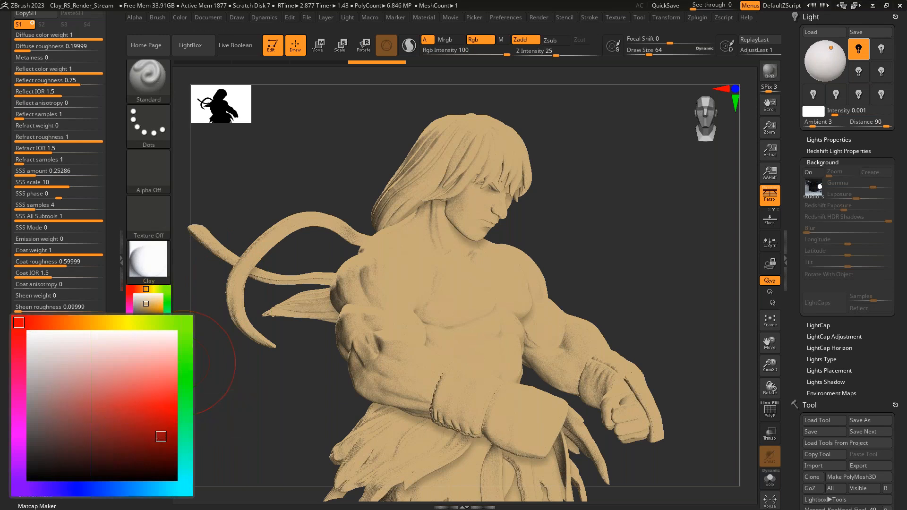
- Render the head area with the SSS amount at 0.51724 and again with it at 0
left_click(59, 171)
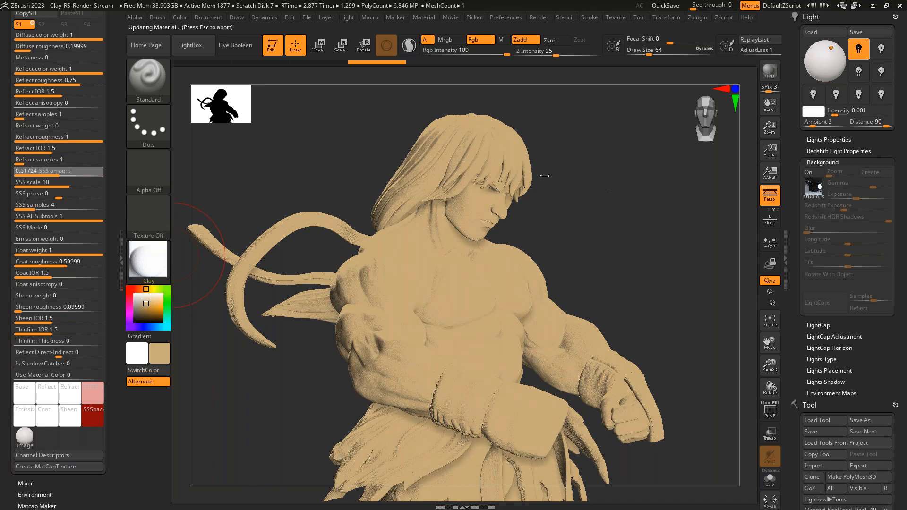
key("ctrl")
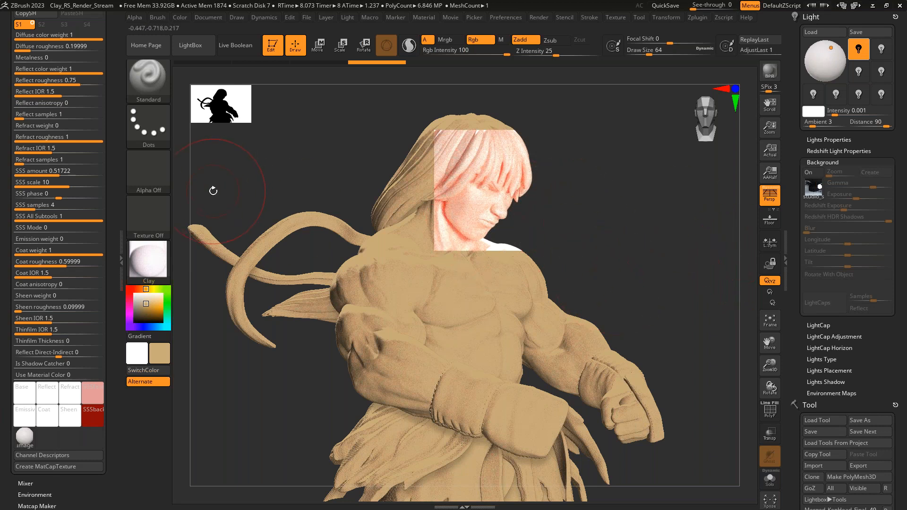
left_click_drag(52, 171, 8, 174)
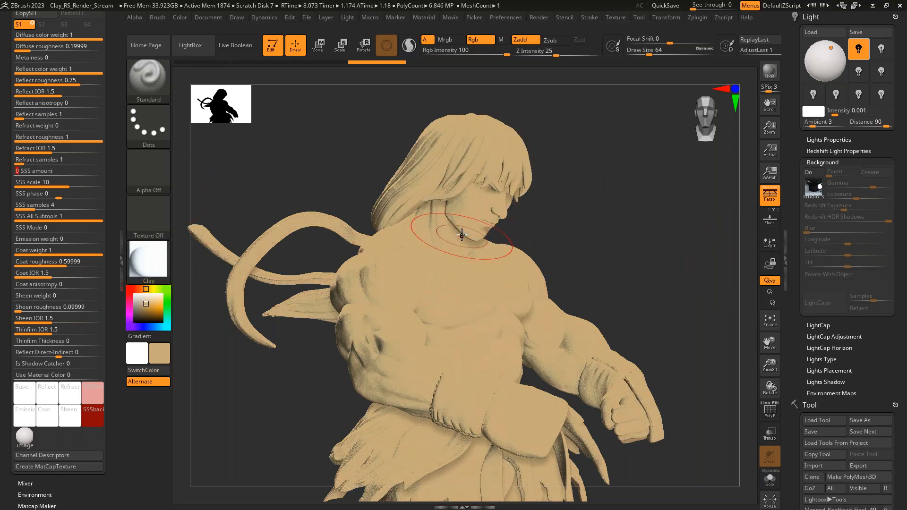
key("ctrl")
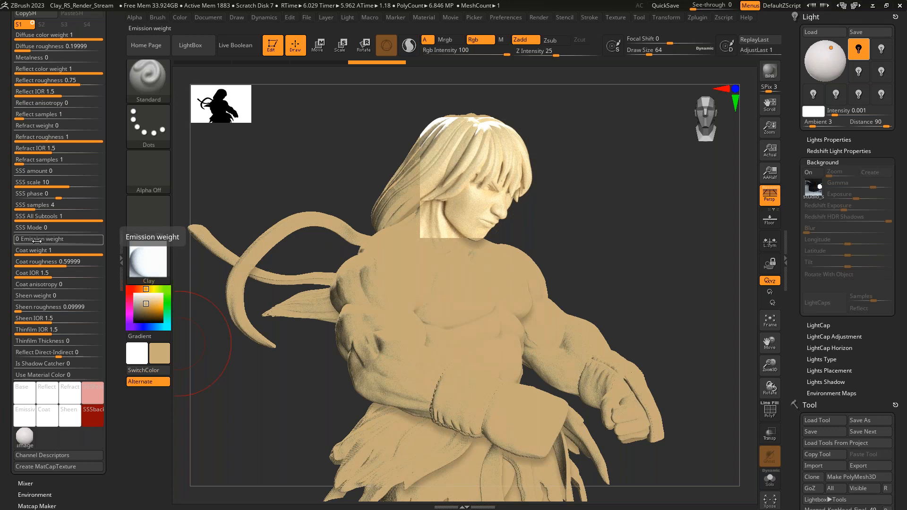
- Set the Clay material's Emission weight to about 45.98 and render the head area
left_click_drag(38, 240, 54, 240)
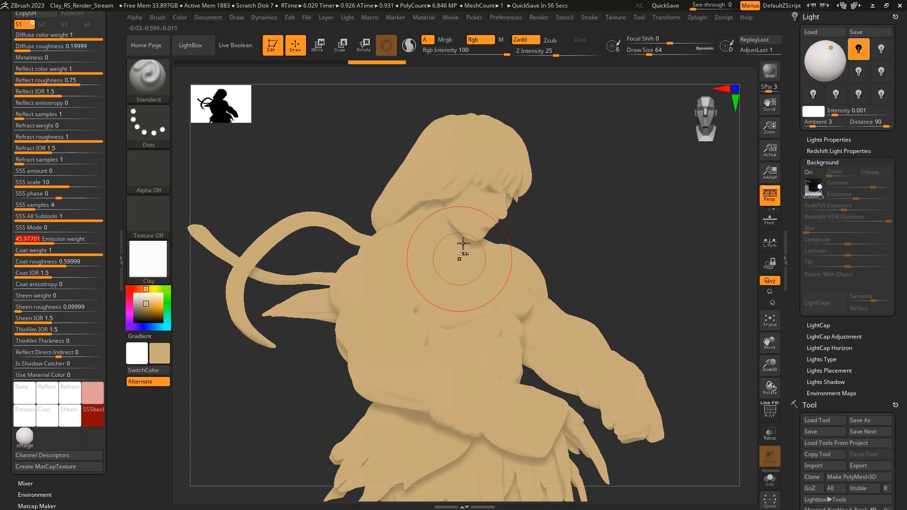
key("ctrl")
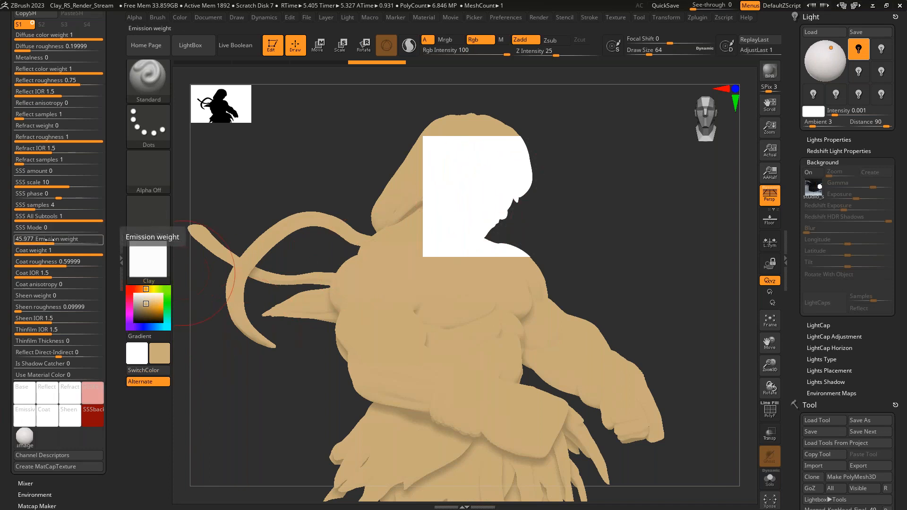
- Set the Clay material's Emission weight to 0 and turn on Use Material Color
left_click_drag(49, 240, 18, 250)
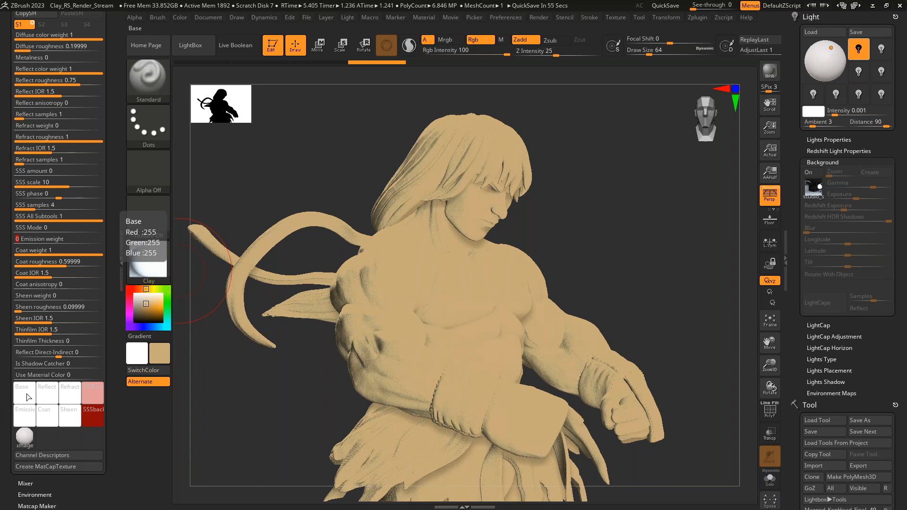
left_click(42, 376)
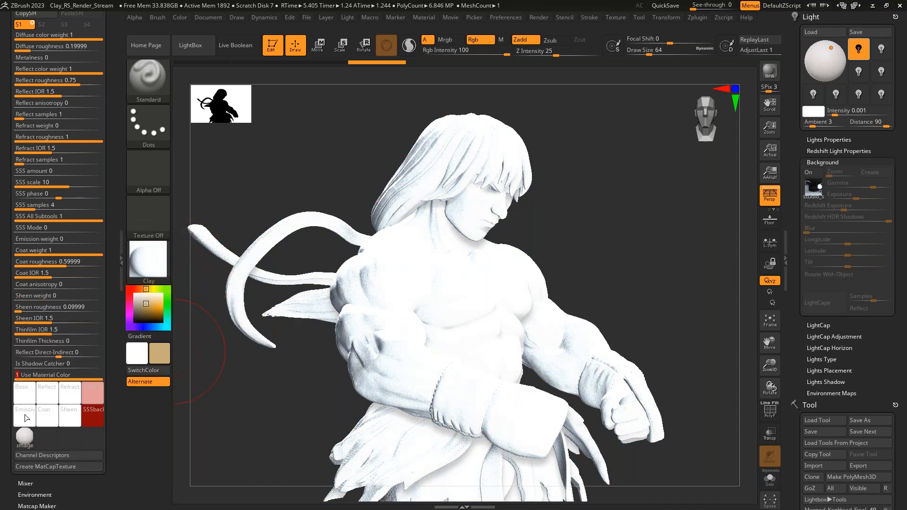
- Change the Clay material's Base color to a light orange tan and turn off Use Material Color
left_click(26, 396)
left_click(84, 312)
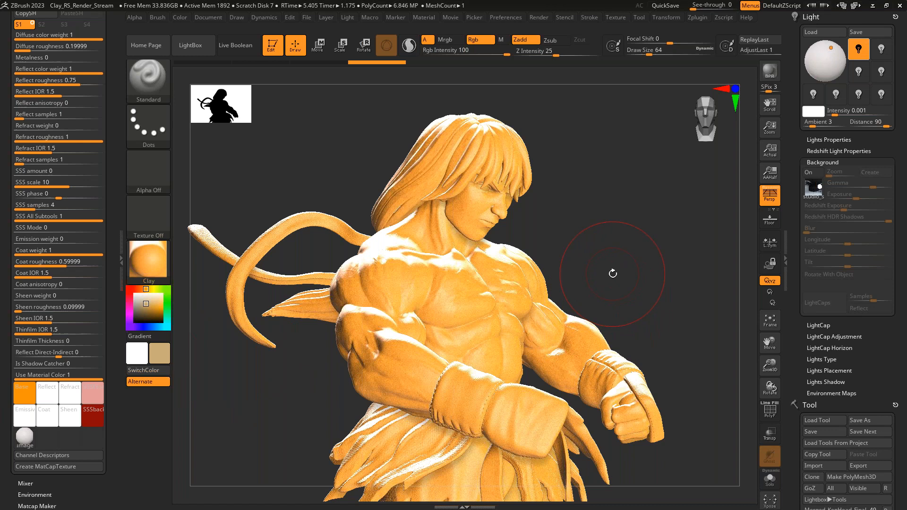
left_click(26, 396)
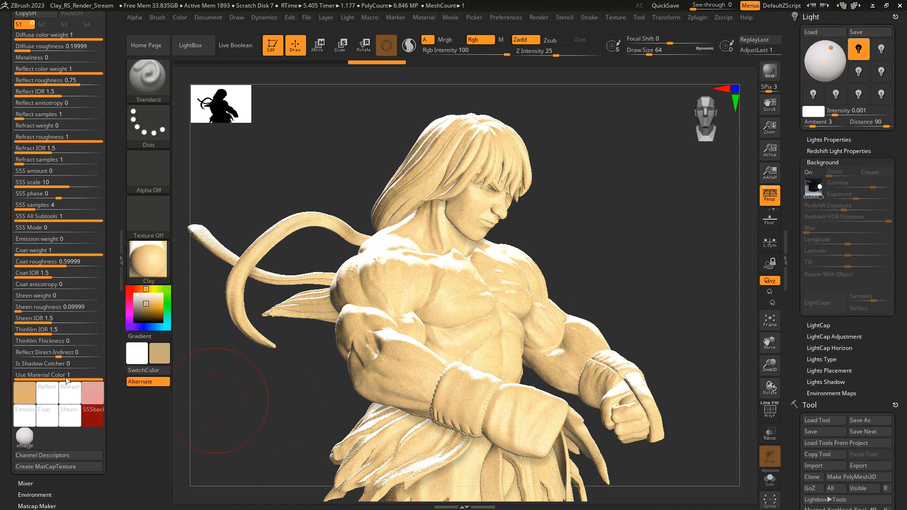
left_click(53, 376)
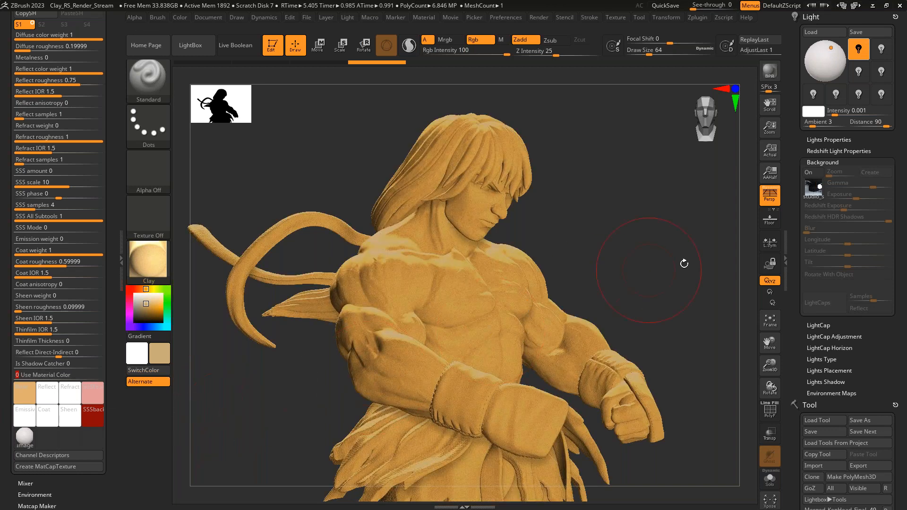
- Cycle through the stored cameras to restore the saved full-figure view of the sculpt
left_click_drag(651, 278, 628, 269, "alt")
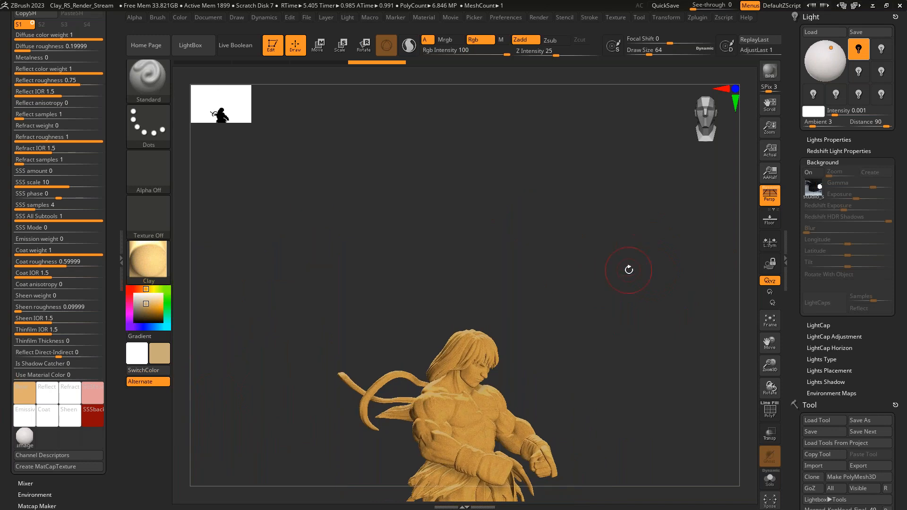
left_click(237, 18)
scroll(321, 268, "down", 5)
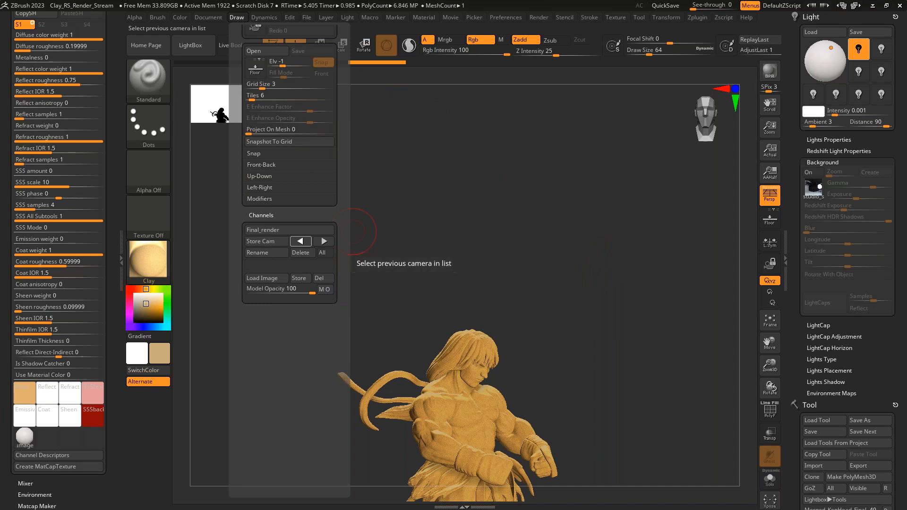
left_click(301, 242)
left_click(324, 241)
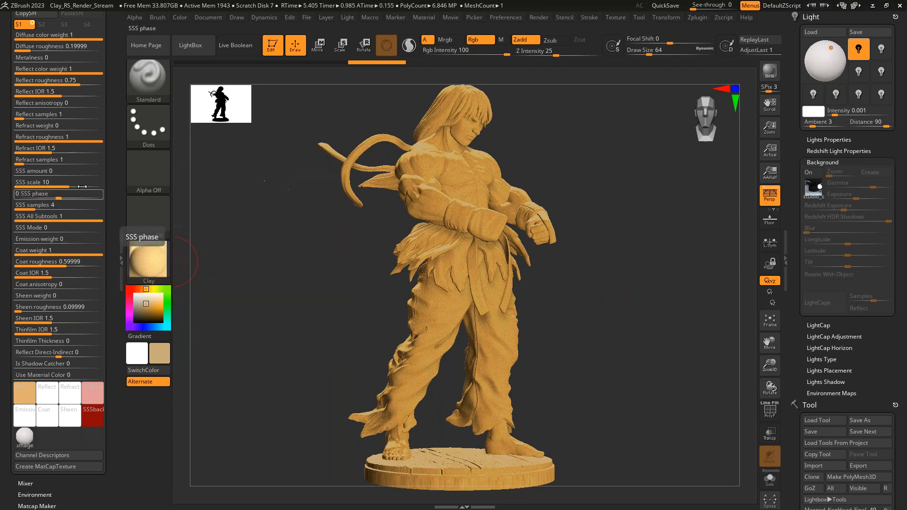
- Render the chest area in the full-figure view and again in a close-up of the upper body
left_click_drag(111, 163, 115, 245)
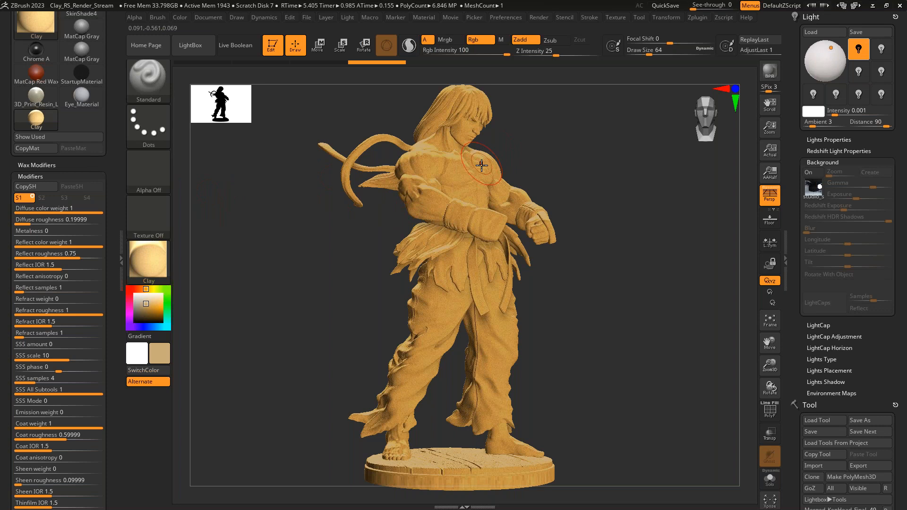
key("ctrl+r")
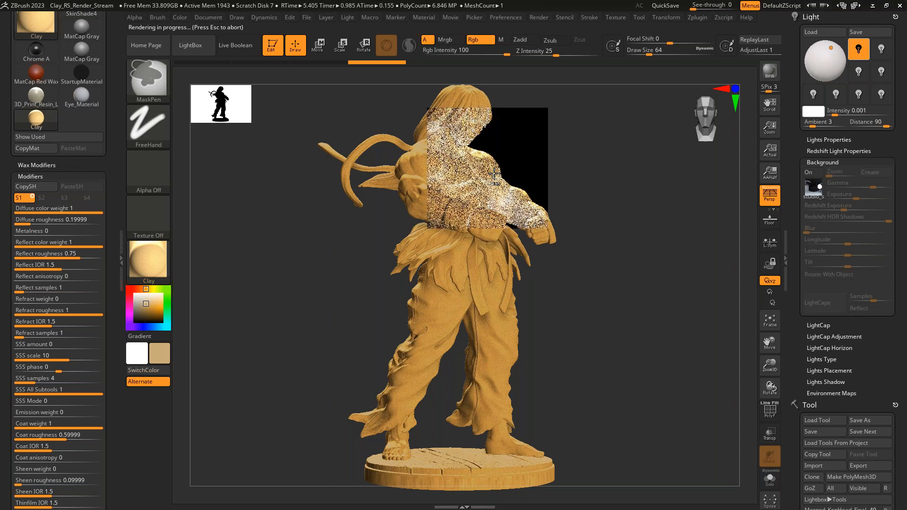
key("Escape")
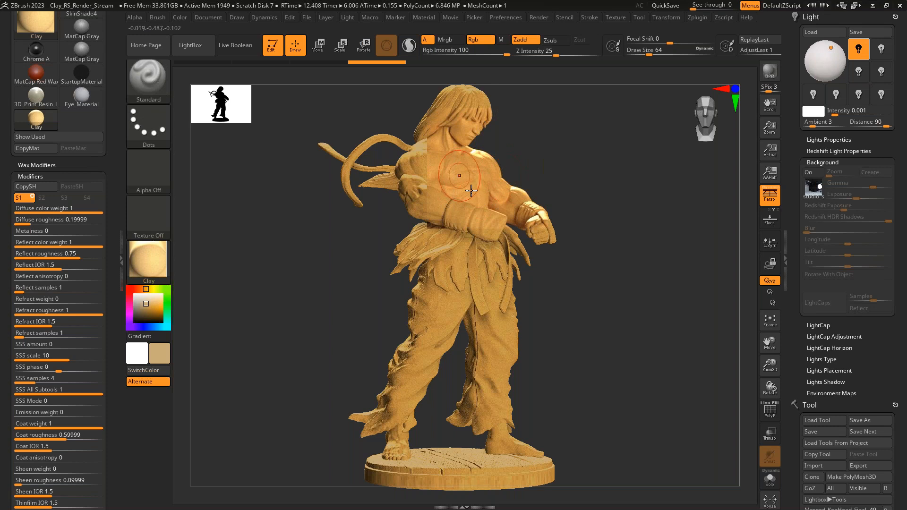
left_click(618, 202)
left_click_drag(618, 203, 608, 251, "alt")
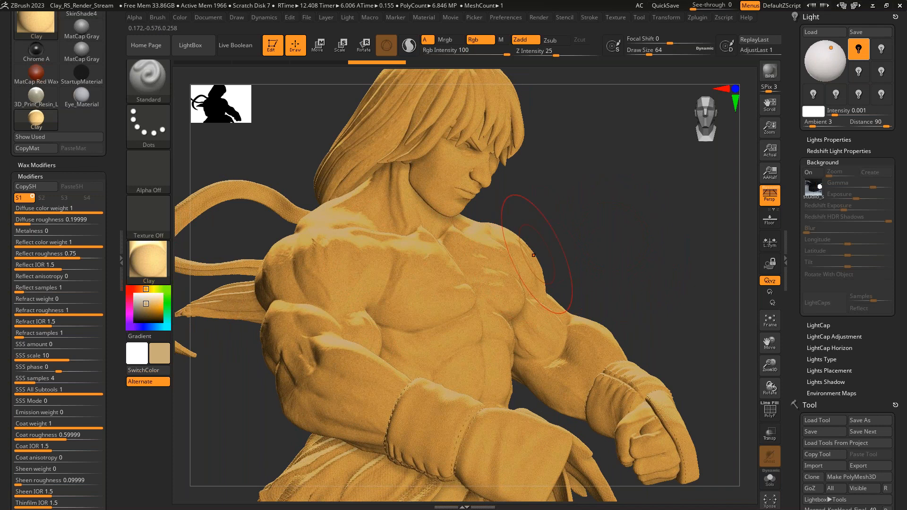
key("ctrl")
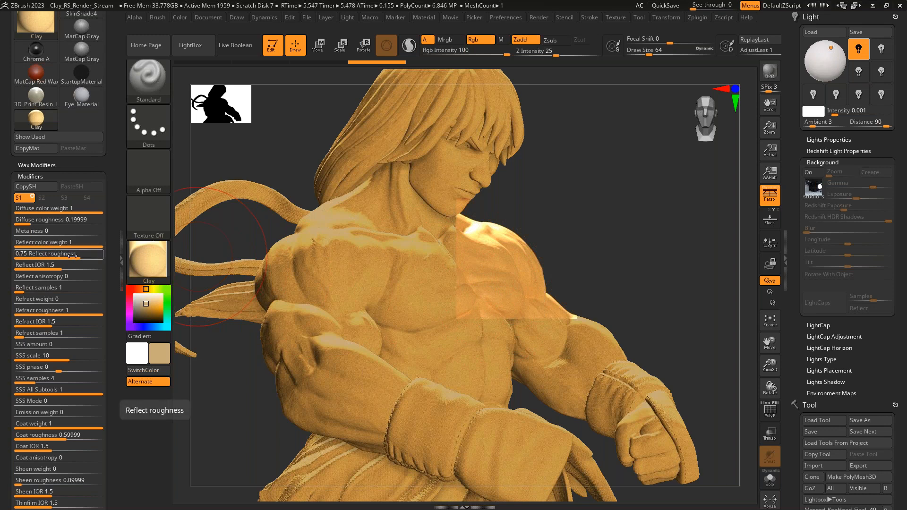
- Set the Clay material's Reflect roughness to 0.21838 and render the chest area
left_click_drag(72, 255, 37, 254)
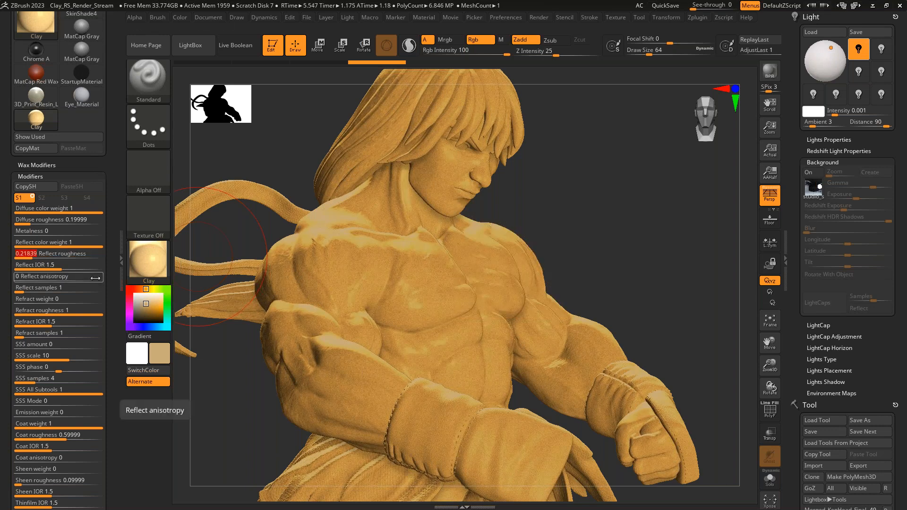
key("ctrl")
key("ctrl+r")
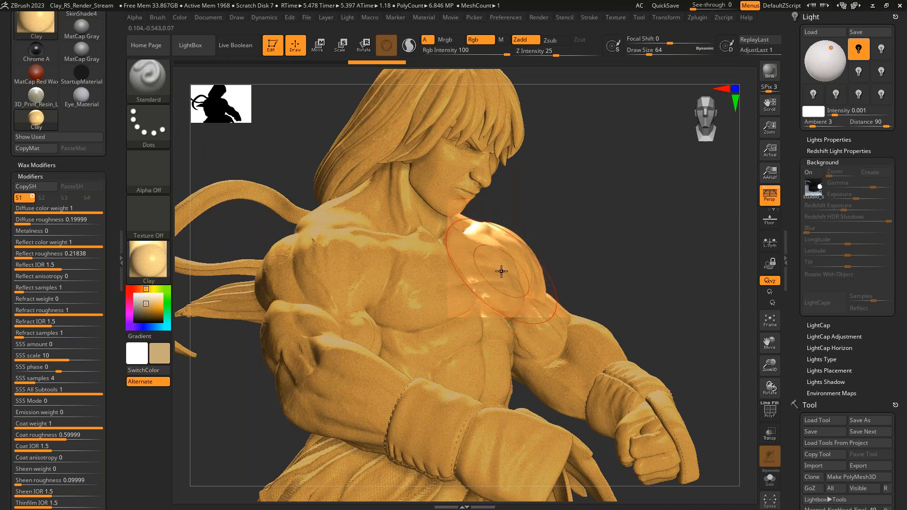
- Fill the figure with a pale warm gray color
left_click(138, 302)
left_click(136, 303)
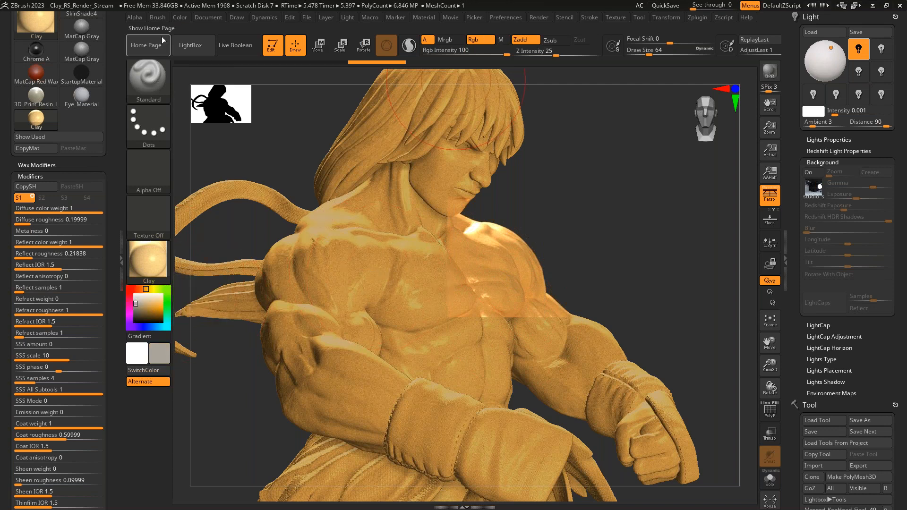
left_click(181, 18)
left_click(216, 221)
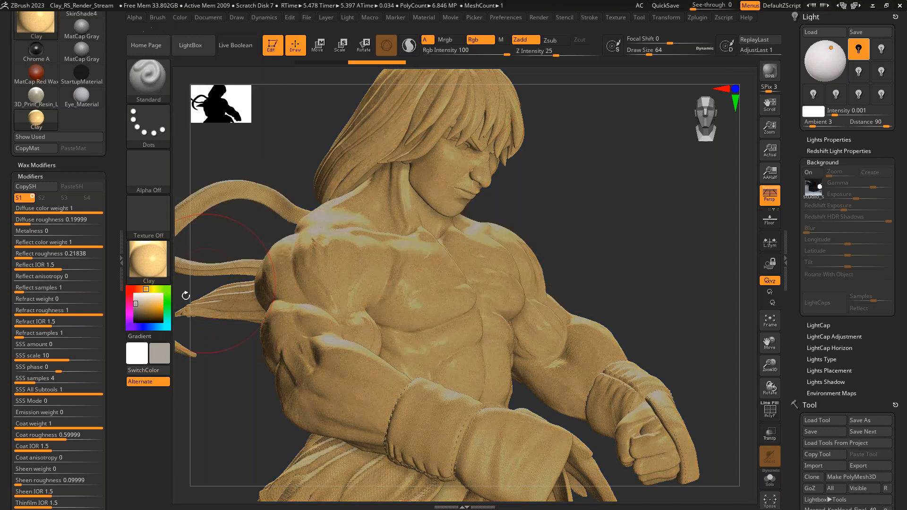
- Fill the figure with a salmon pink color and render the chest area
left_click_drag(137, 304, 141, 299)
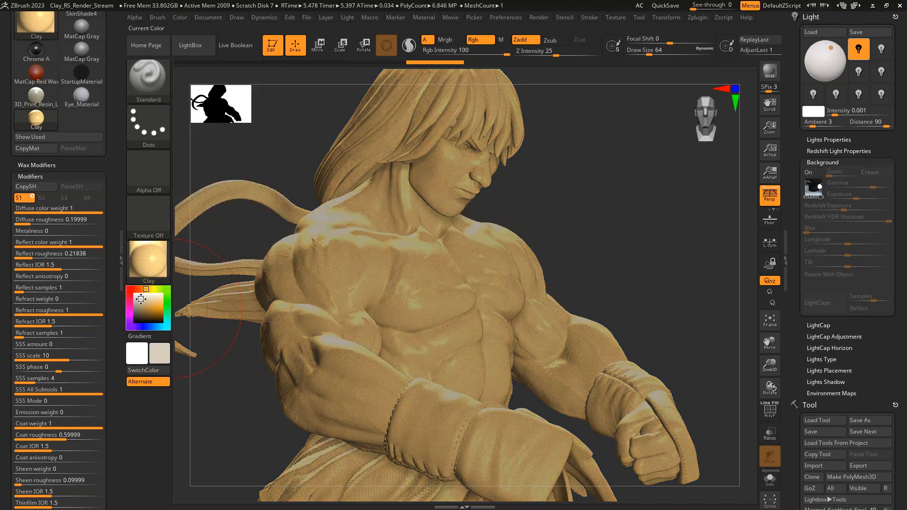
left_click(202, 19)
left_click(142, 306)
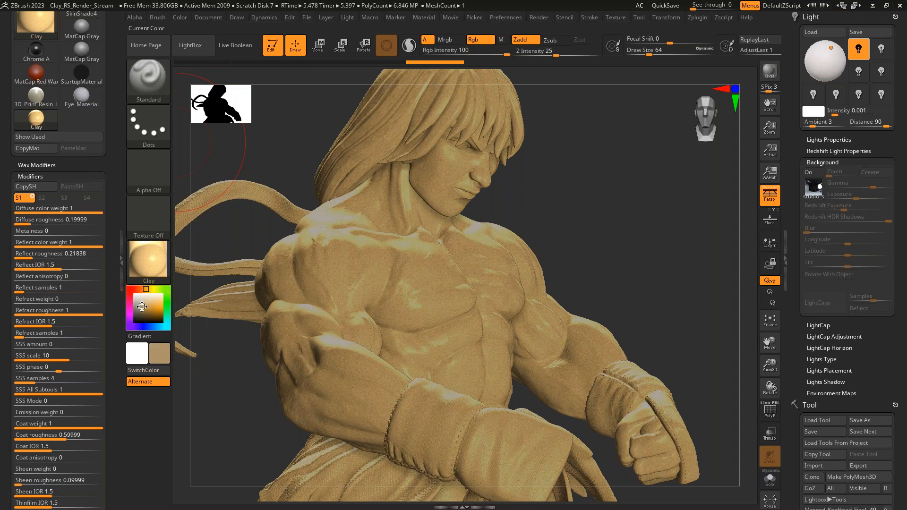
left_click(136, 290)
left_click(146, 301)
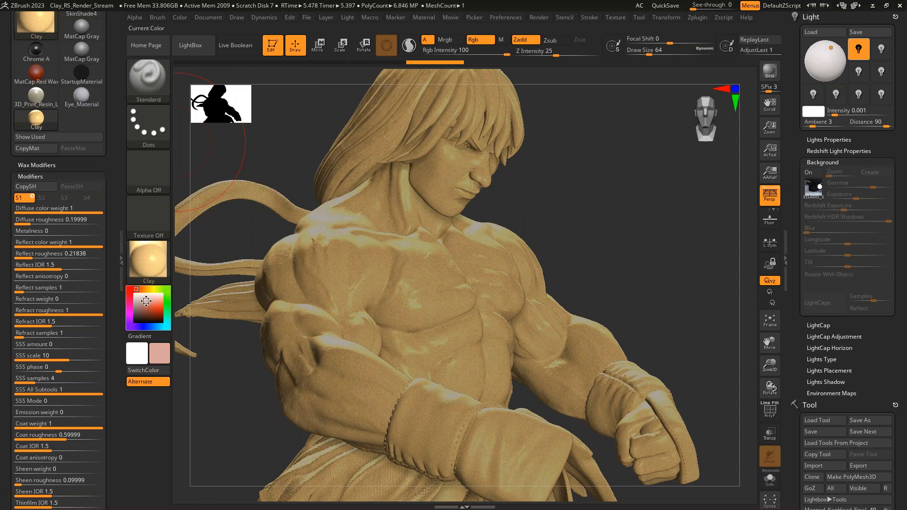
left_click_drag(146, 301, 148, 303)
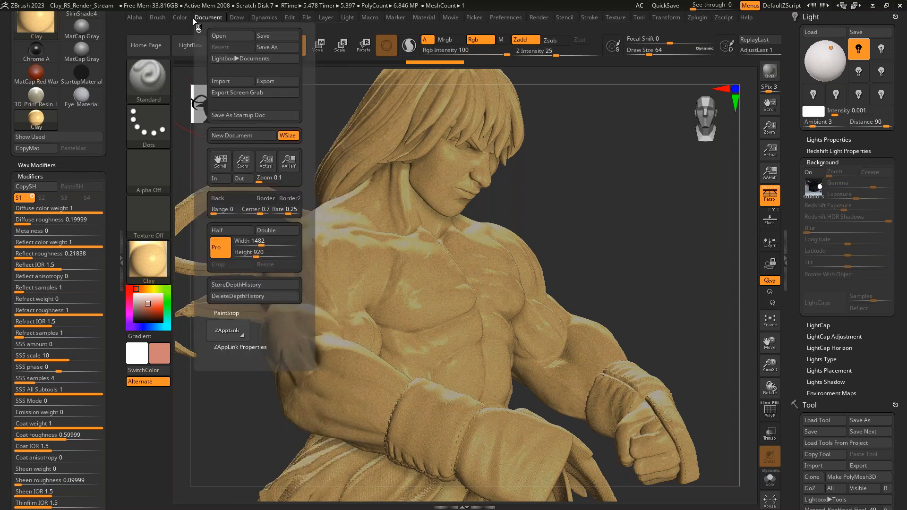
mouse_move(181, 18)
left_click(200, 198)
left_click(210, 219)
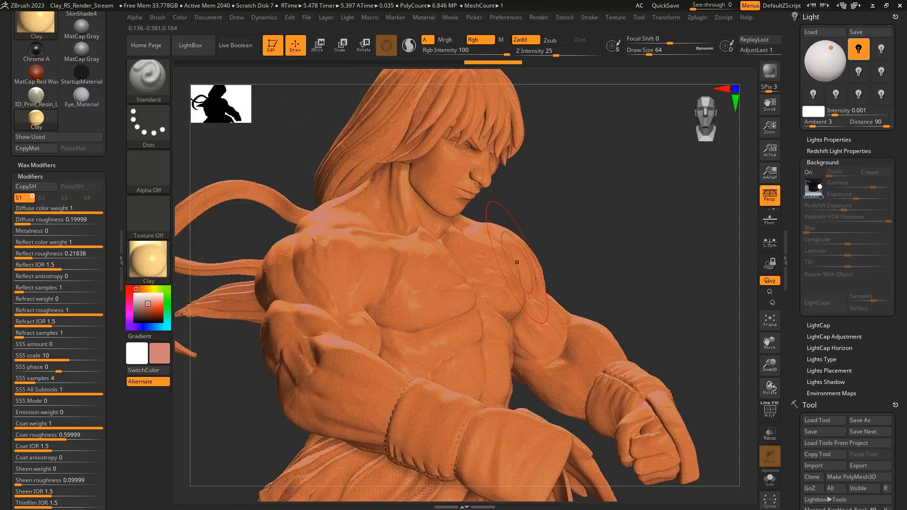
key("ctrl")
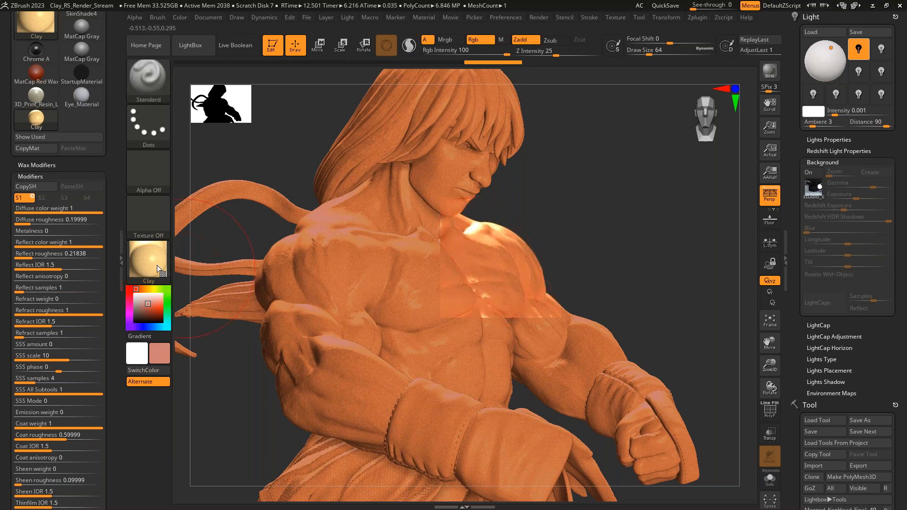
- Set the Clay material's Metalness to 0.18577 and render the chest area
left_click_drag(22, 231, 42, 233)
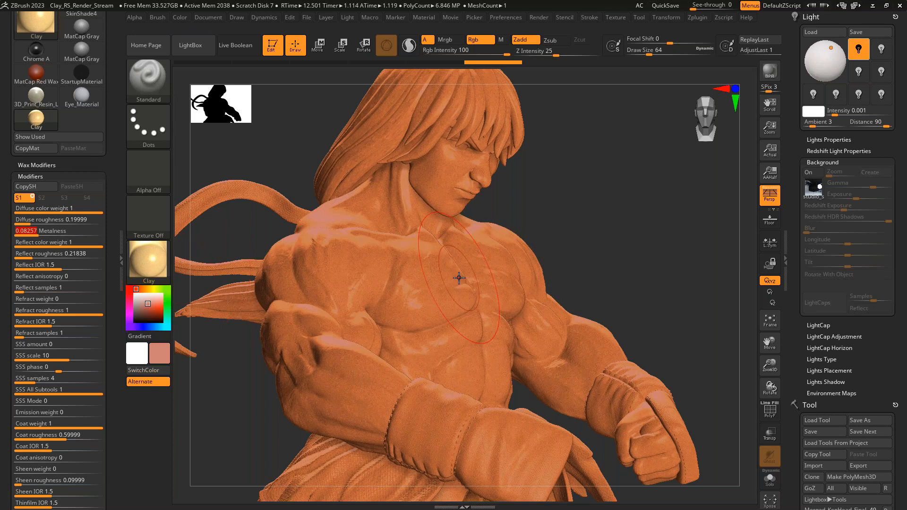
left_click(40, 234)
left_click_drag(42, 234, 54, 236)
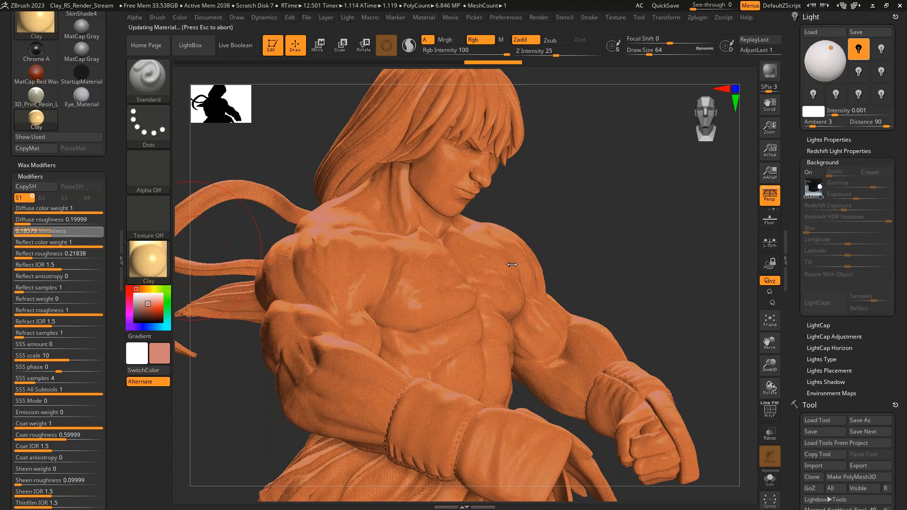
key("ctrl")
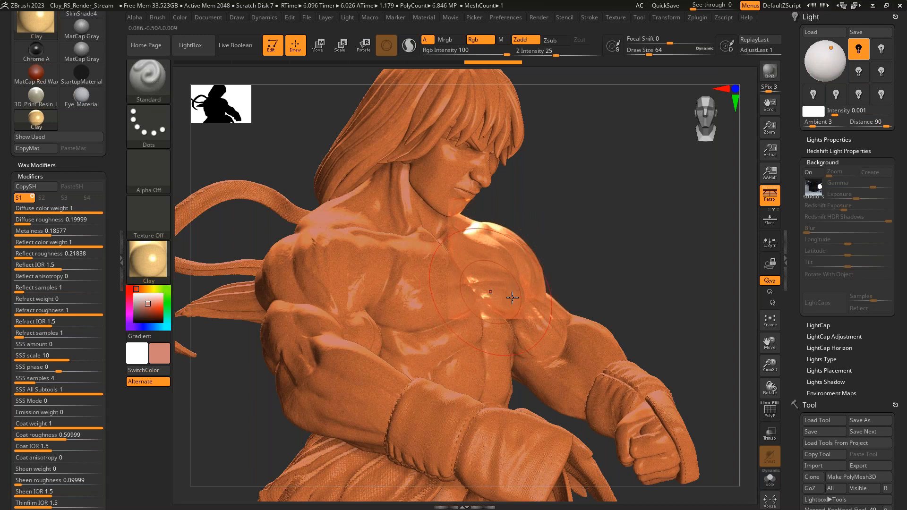
- Examine the Render Recall control and its modifiers among the render settings
left_click_drag(117, 185, 117, 271)
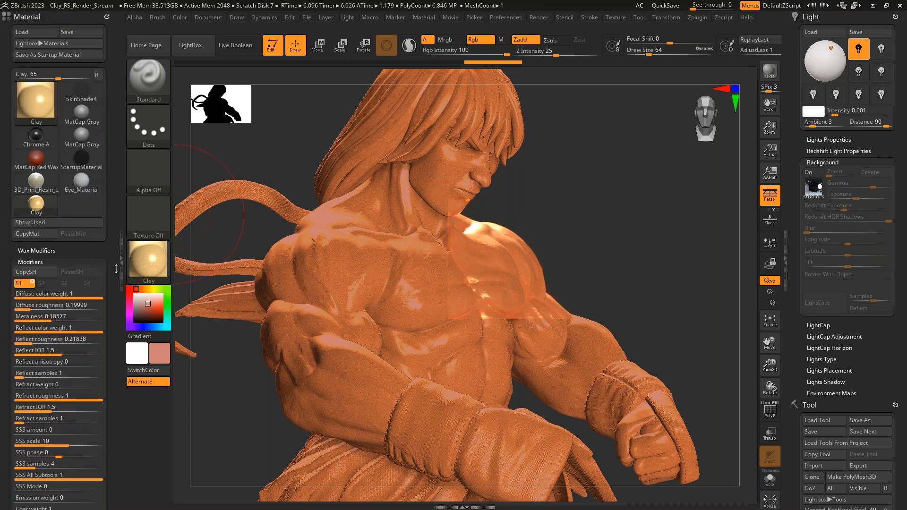
left_click_drag(112, 239, 104, 153)
left_click_drag(113, 291, 115, 235)
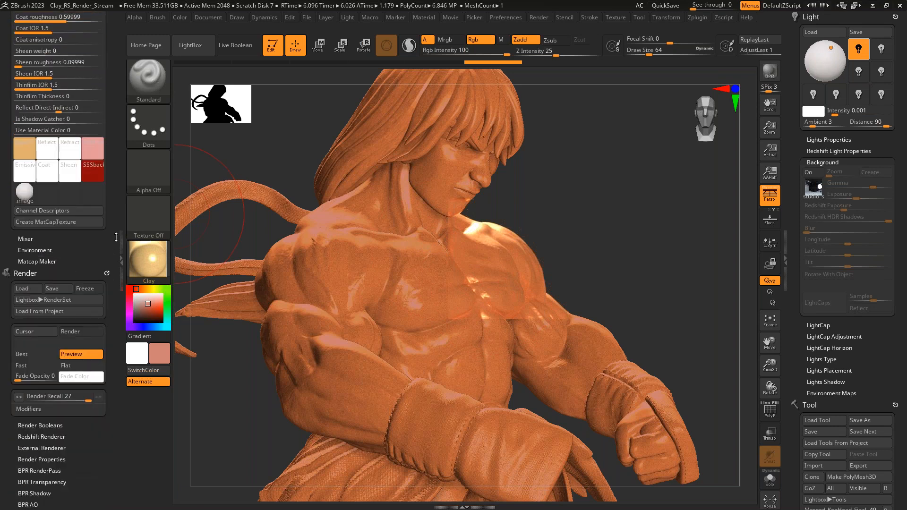
mouse_move(102, 270)
left_mouse_down()
mouse_move(110, 231)
mouse_move(97, 230)
left_mouse_up()
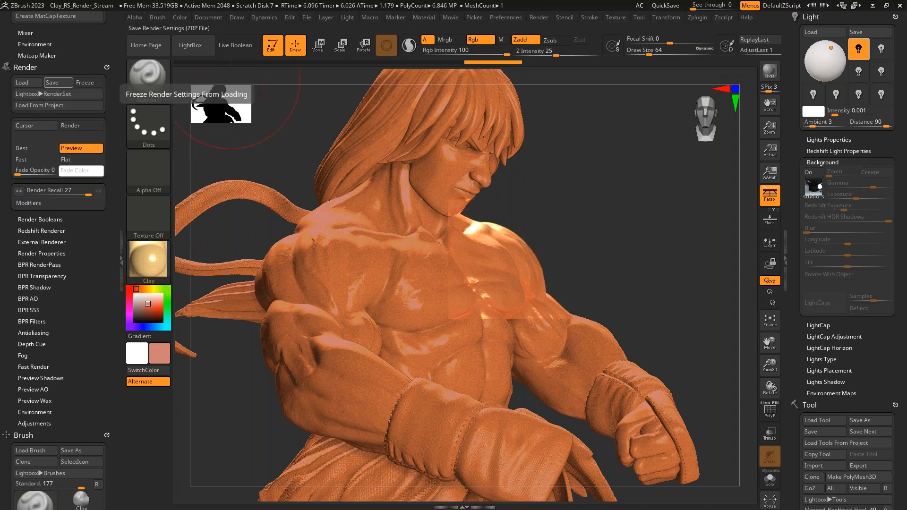
left_click(41, 203)
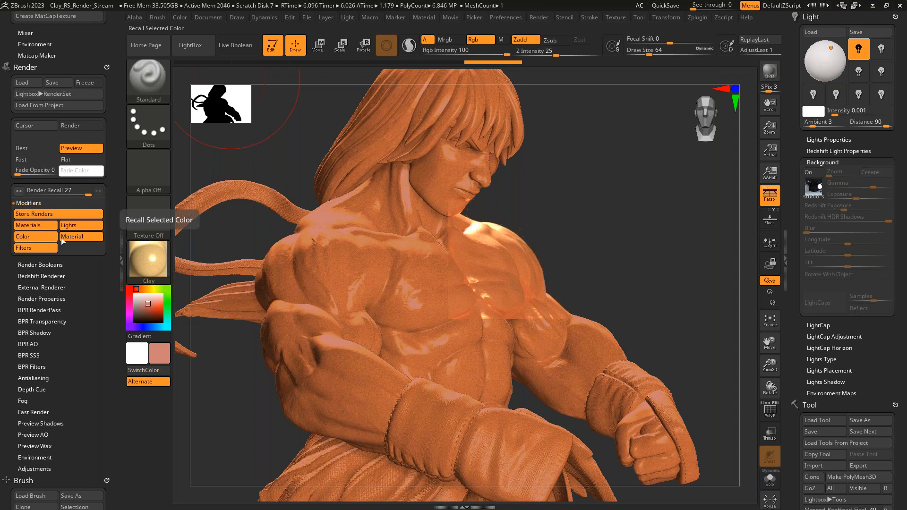
left_click(42, 203)
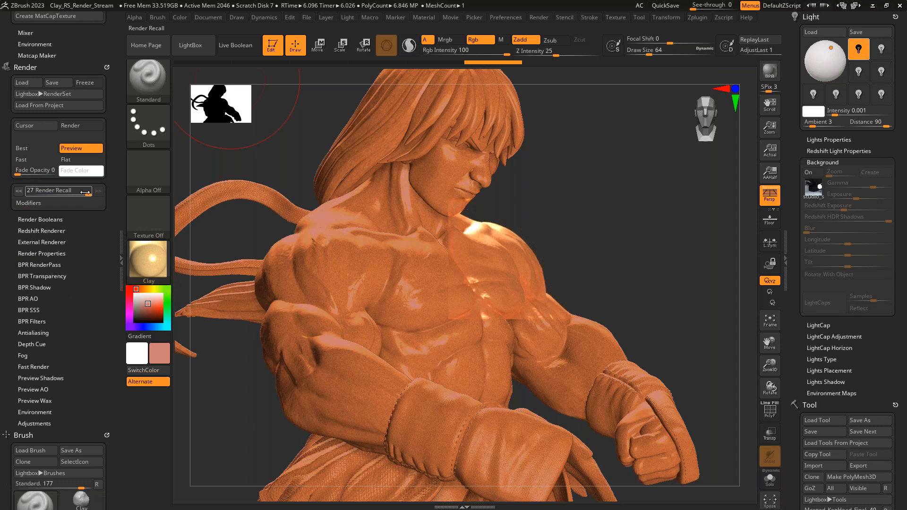
left_click_drag(86, 195, 69, 194)
left_click_drag(64, 194, 88, 195)
- Dock the Material palette in the opposite tray so its modifiers show alongside the Render palette
scroll(120, 246, "up", 4)
scroll(120, 246, "up", 10)
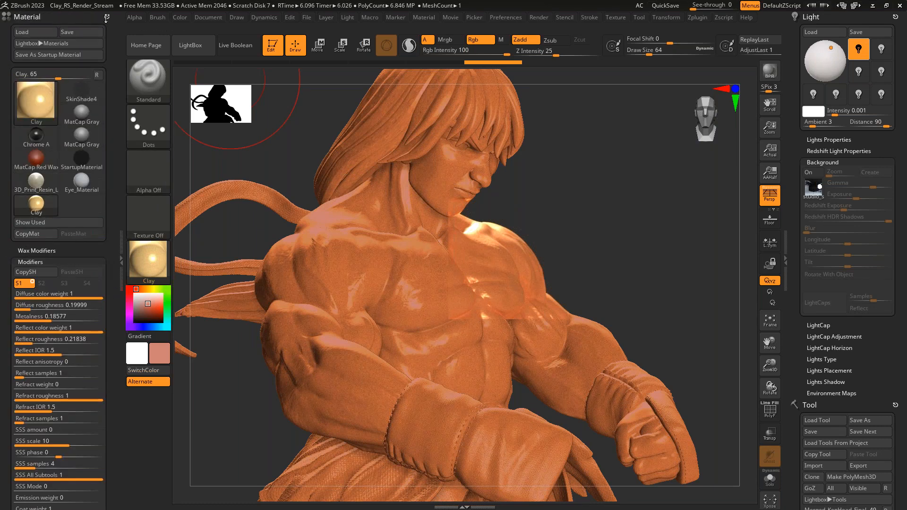
mouse_move(107, 16)
left_mouse_down()
mouse_move(795, 118)
mouse_move(846, 95)
left_mouse_up()
left_click_drag(903, 316, 903, 296)
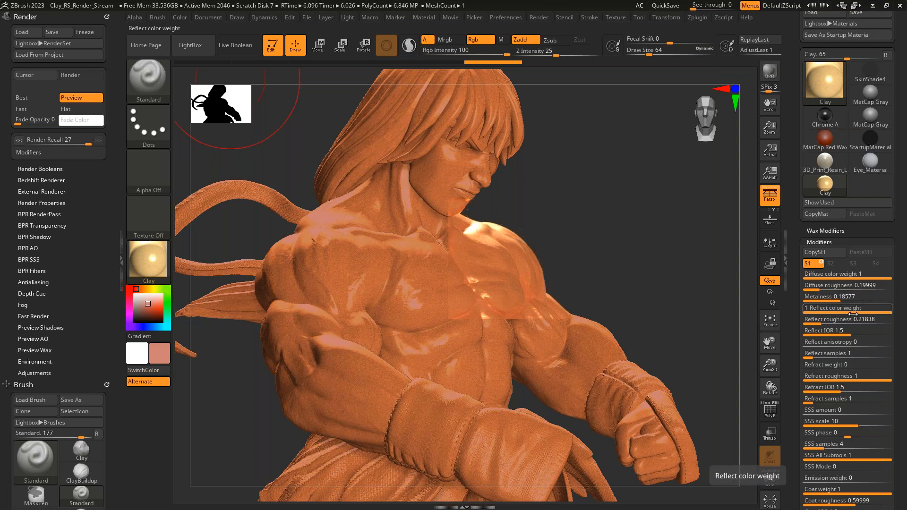
- Step Render Recall back to render 25 and examine the recalled Reflect roughness of the Clay material
mouse_move(107, 330)
left_mouse_down()
mouse_move(110, 304)
mouse_move(109, 333)
left_mouse_up()
left_click(19, 141)
left_click(19, 141)
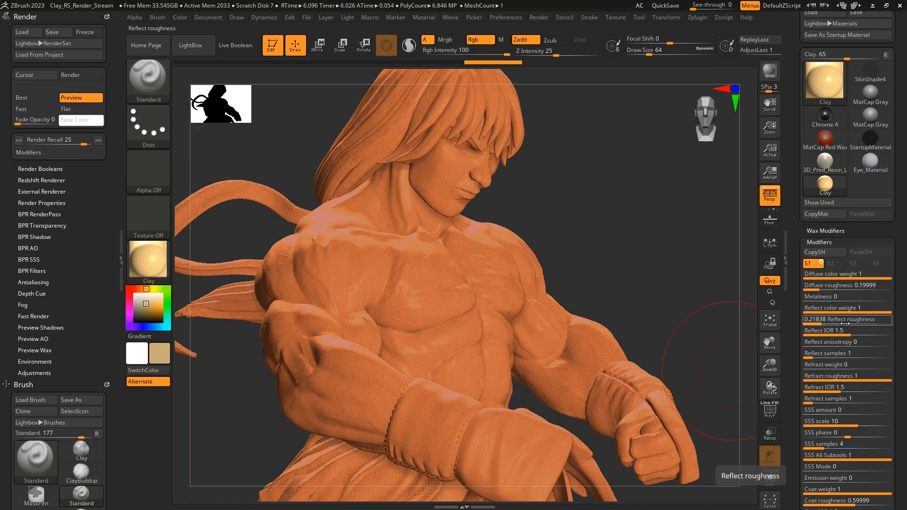
key("shift")
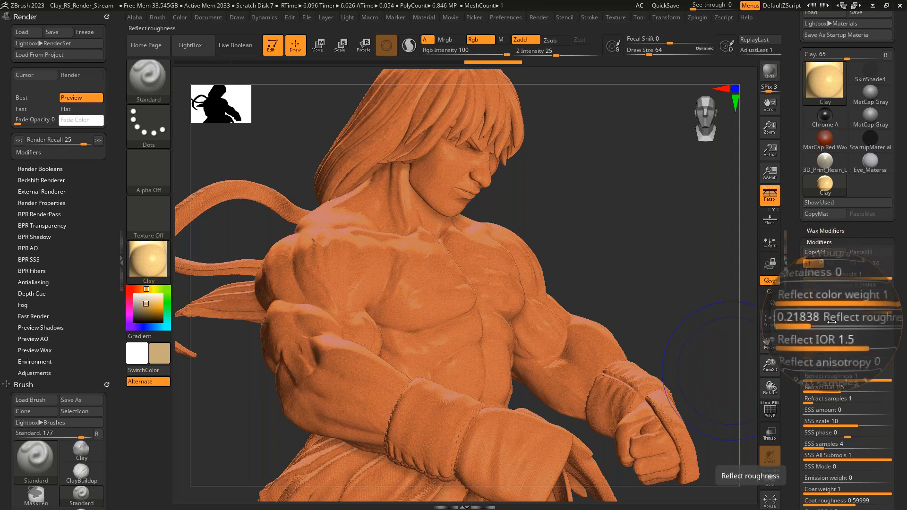
- Re-render the figure with the settings recalled from render 24, and again with those recalled from render 27
left_click(19, 140)
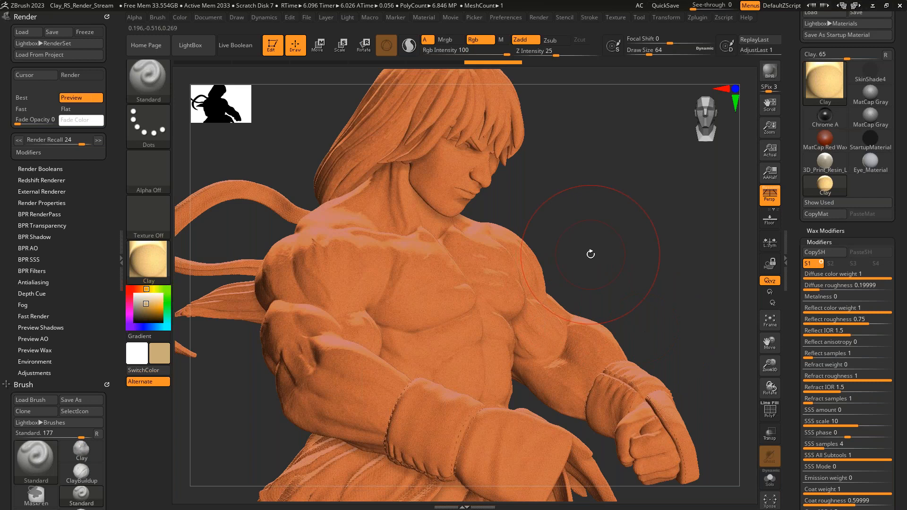
key("shift")
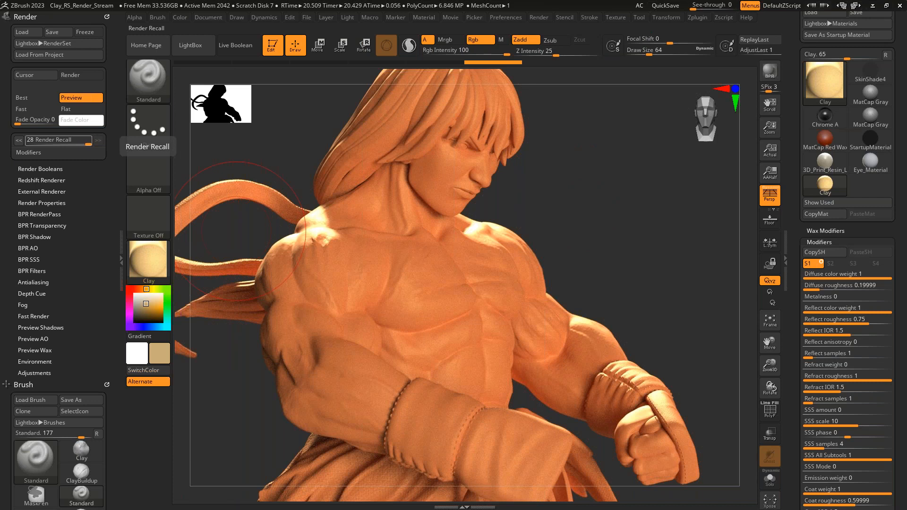
left_click(20, 140)
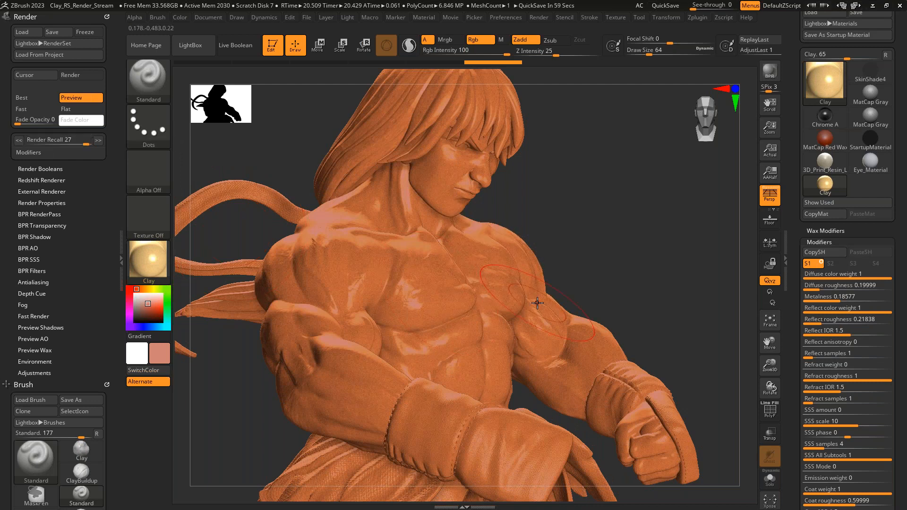
key("shift")
key("shift+r")
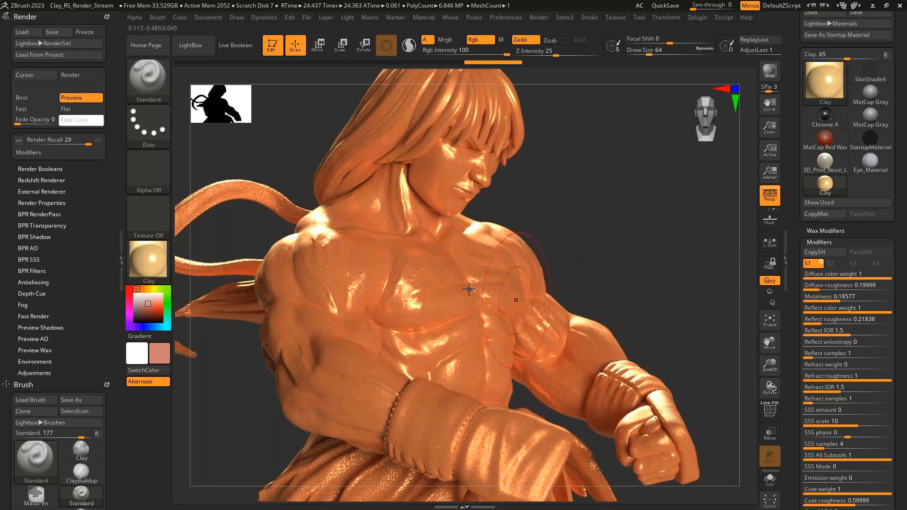
- Collapse the tray holding the Render palette to widen the canvas, and reopen it
left_click(117, 253)
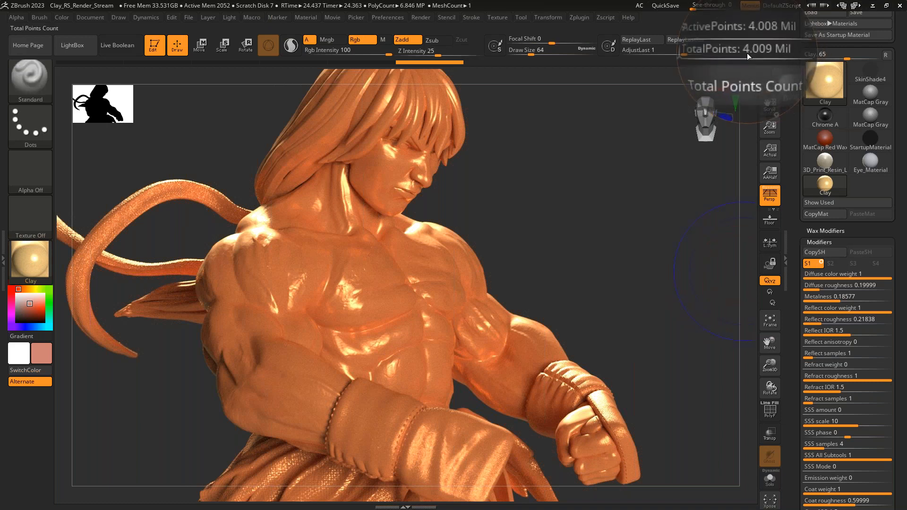
key("shift")
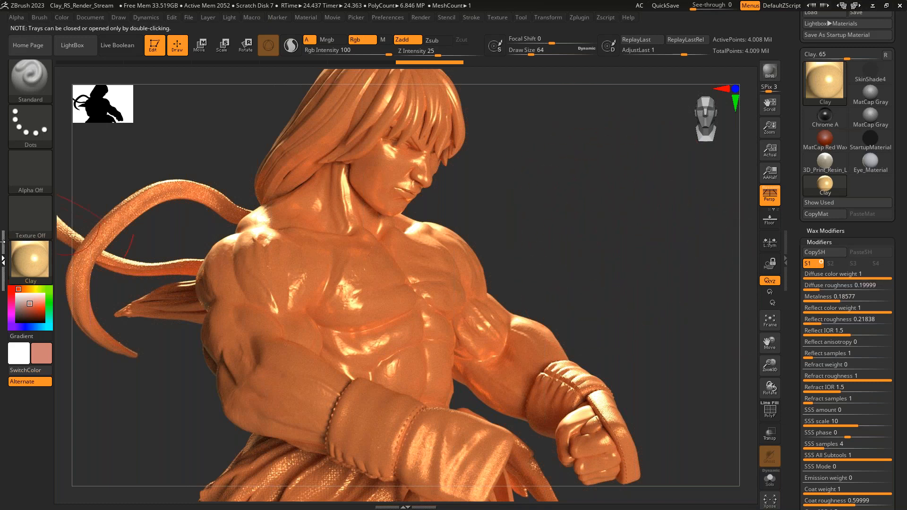
left_click(3, 259)
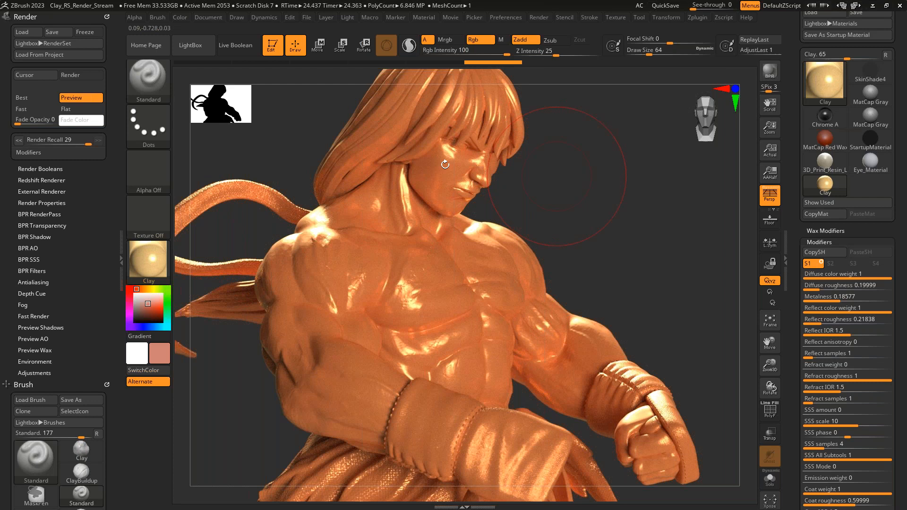
- Recall the settings of render 28 and render the figure with them
left_click(18, 139)
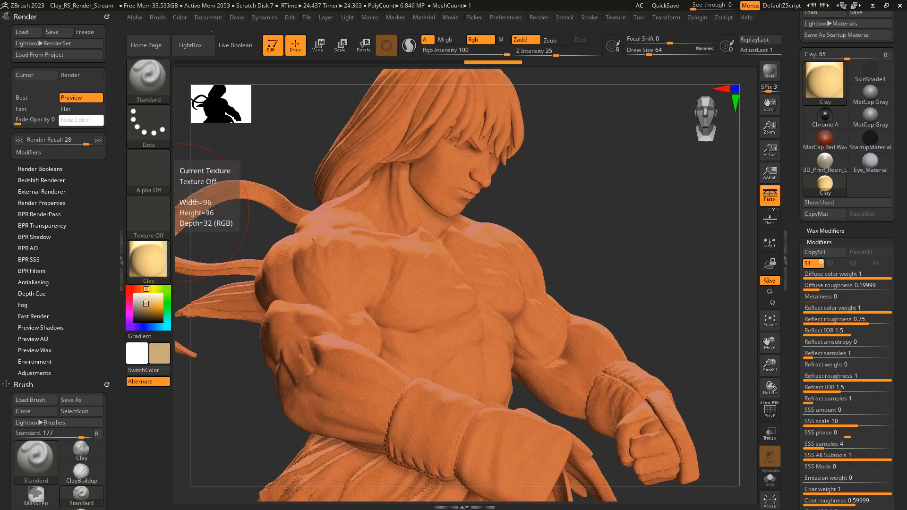
key("shift")
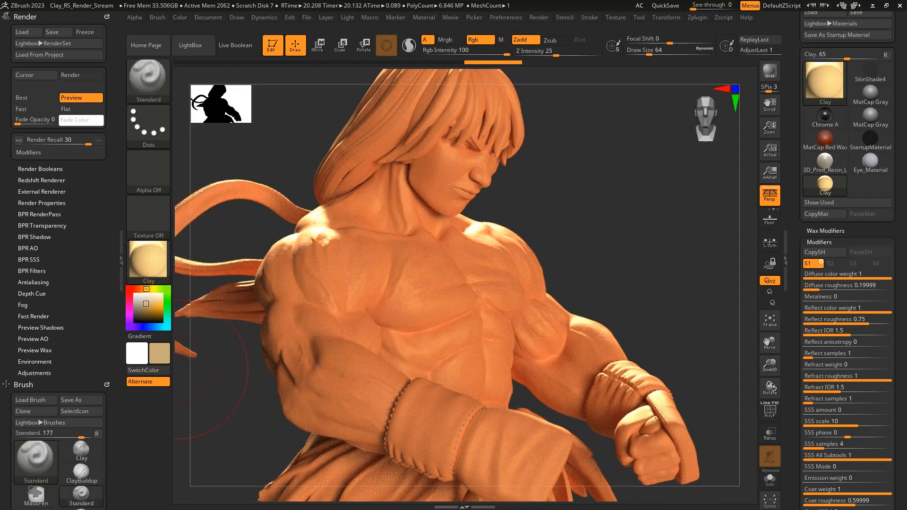
- Enable the render Adjustments, setting Contrast to 0.22971, Brightness to 0.05277 and Red Brightness to -0.0917, and slightly shifting the other color levels
left_click_drag(73, 259, 76, 240)
left_click(42, 350)
left_click_drag(95, 303, 92, 164)
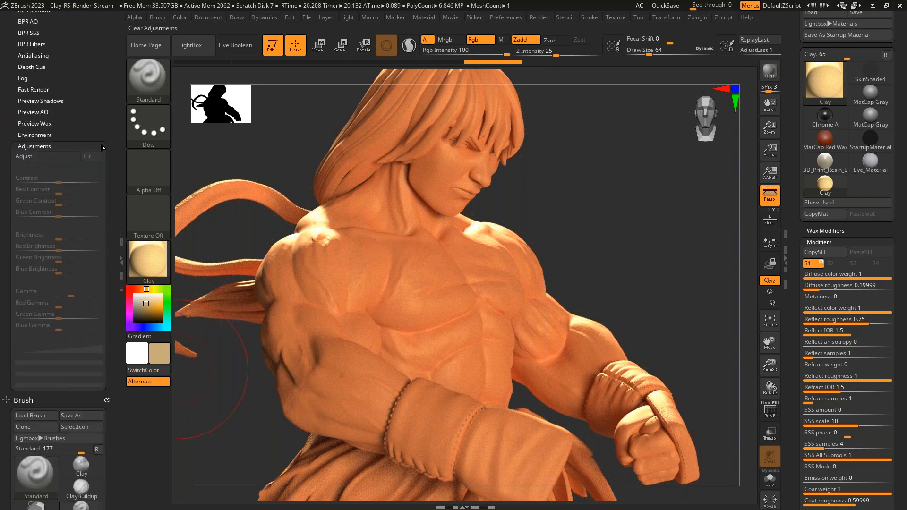
left_click(43, 156)
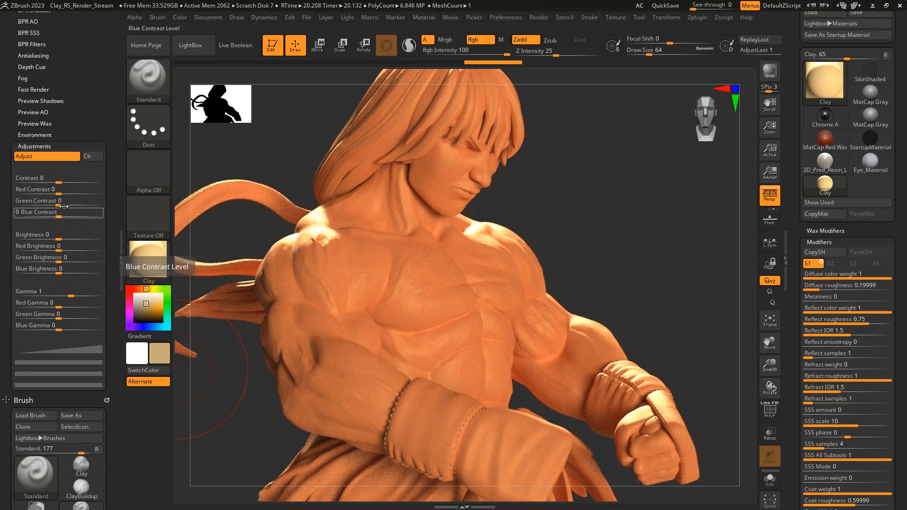
left_click_drag(65, 182, 86, 183)
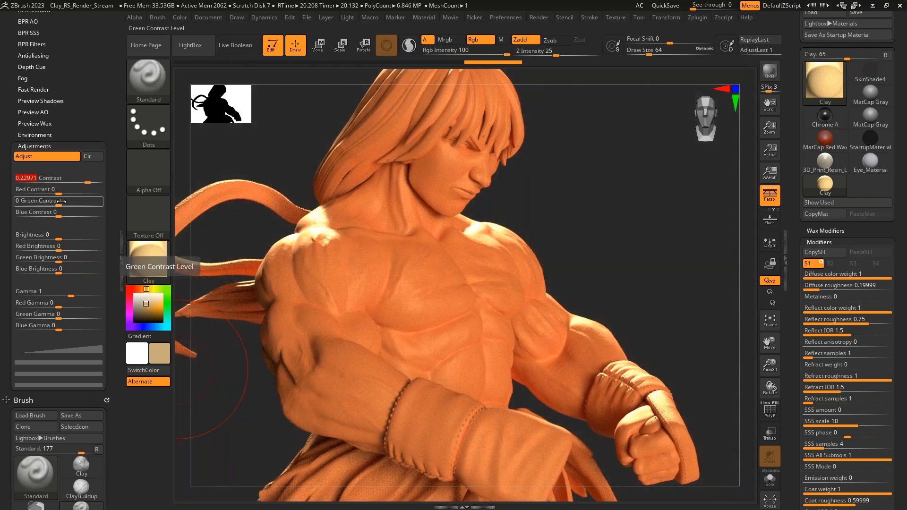
left_click_drag(62, 192, 49, 272)
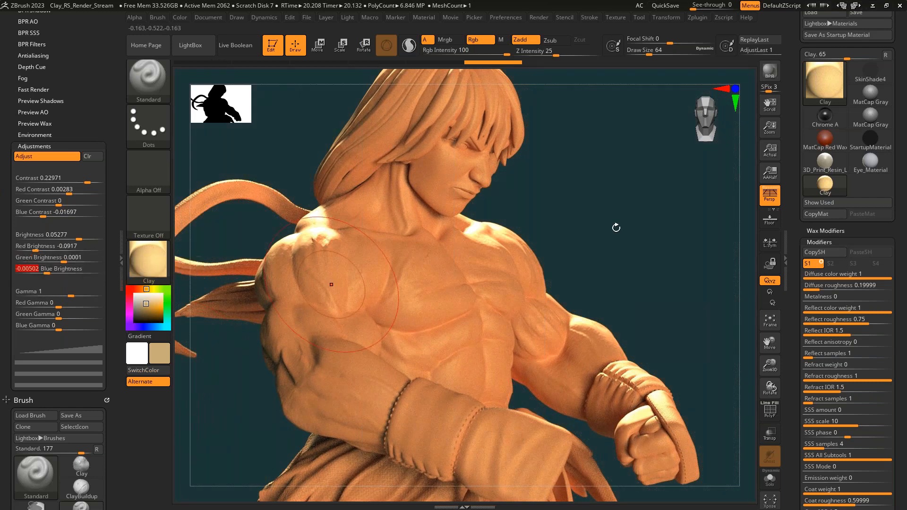
- Compare the render with Adjustments off and on, clear all adjustment values and disable the feature
left_click(66, 160)
left_click(66, 159)
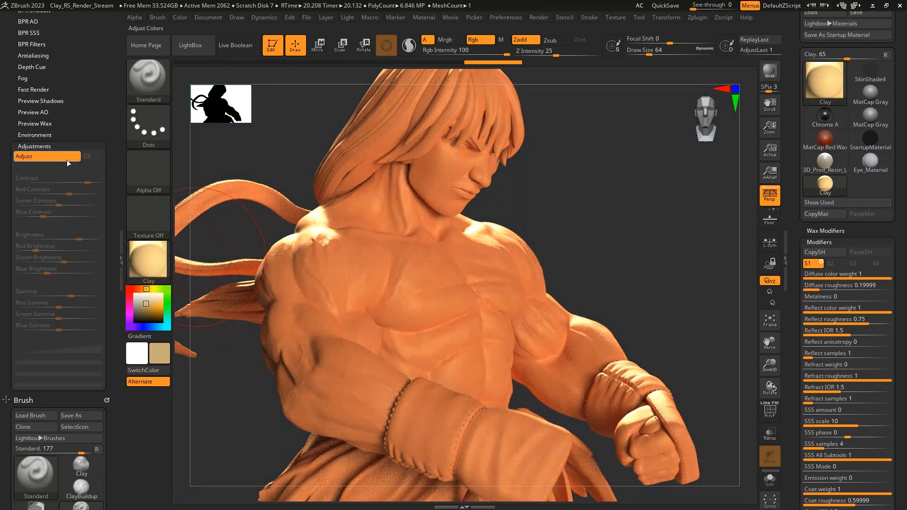
left_click(73, 161)
left_click(73, 160)
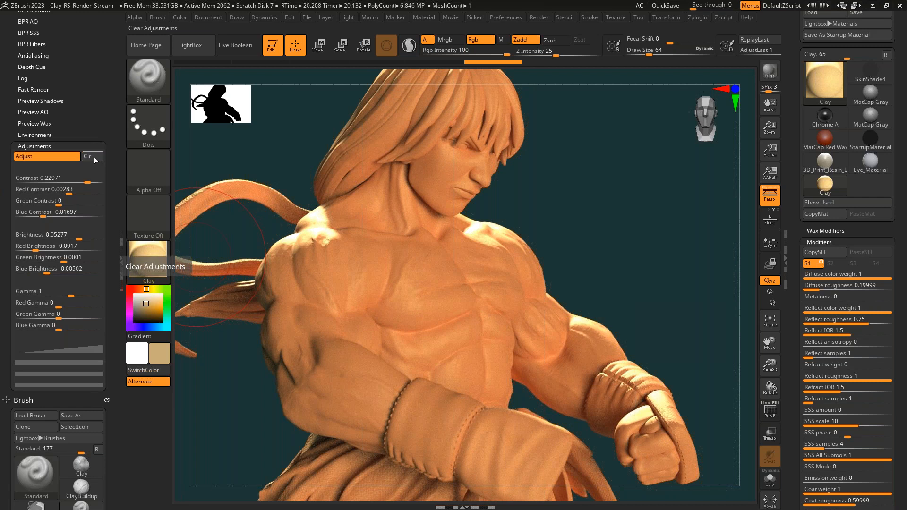
left_click(94, 159)
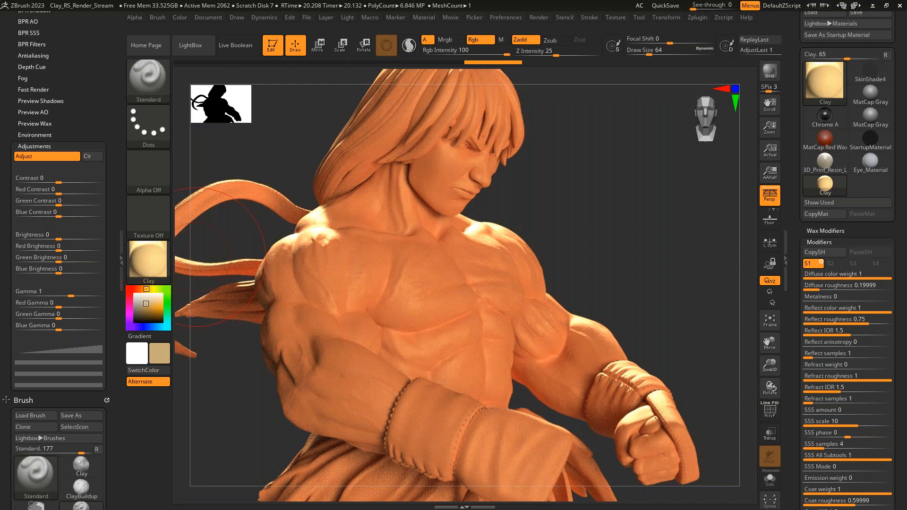
left_click(63, 157)
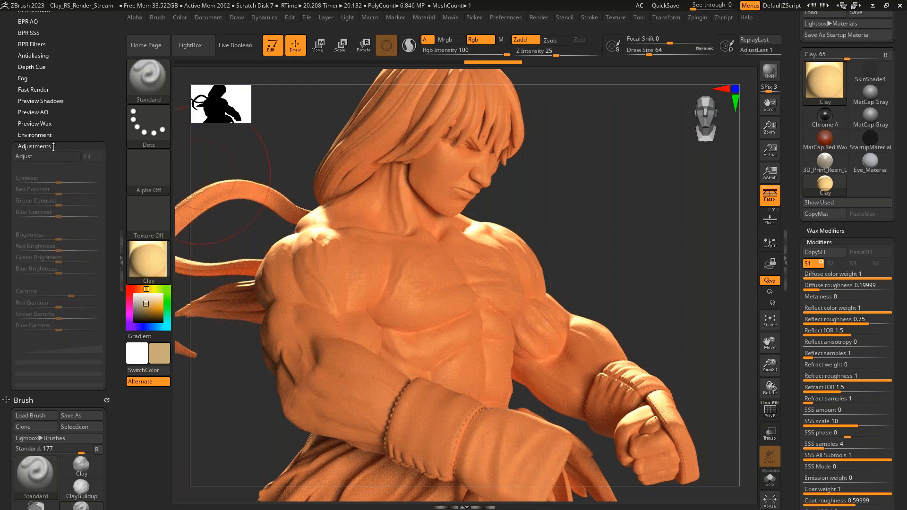
left_click(48, 147)
left_click_drag(83, 148, 57, 233)
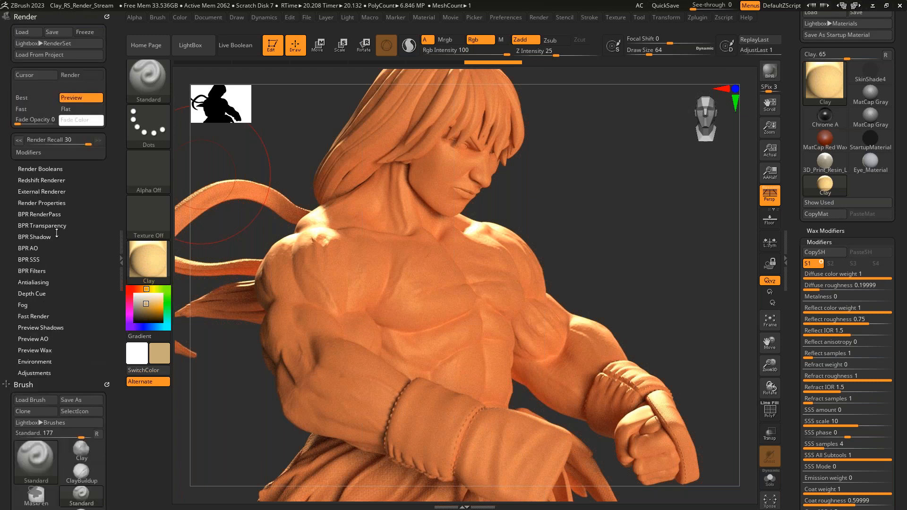
- Enable the first BPR filter as Contrast Auto Gray and set its strength to 18
left_click(37, 271)
left_click_drag(112, 151, 115, 192)
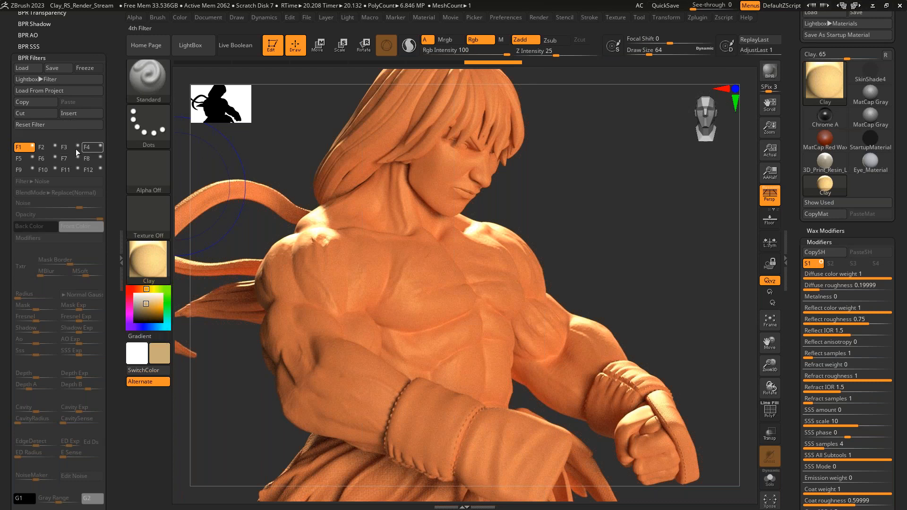
left_click(33, 147)
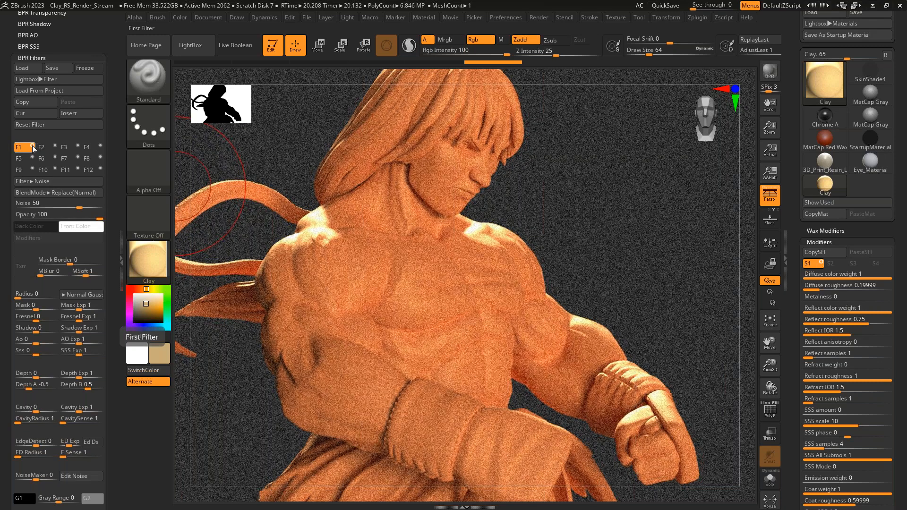
left_click(52, 181)
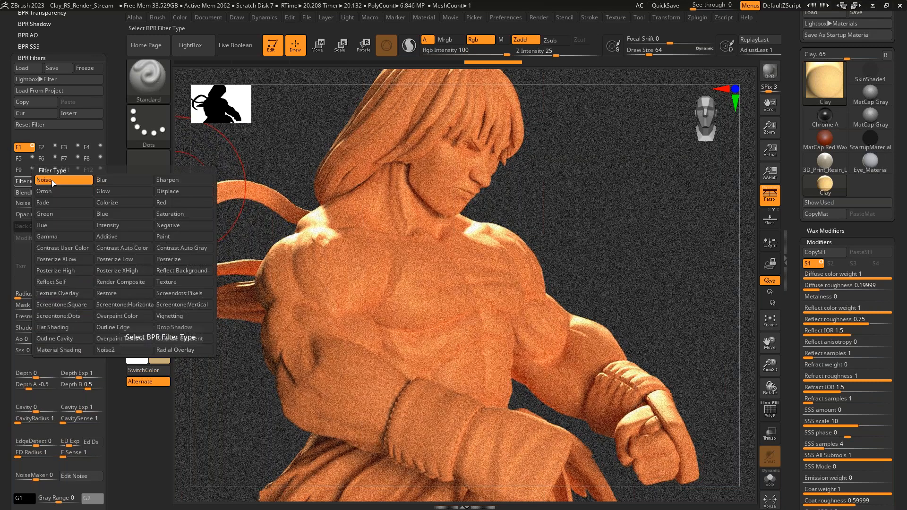
left_click(182, 246)
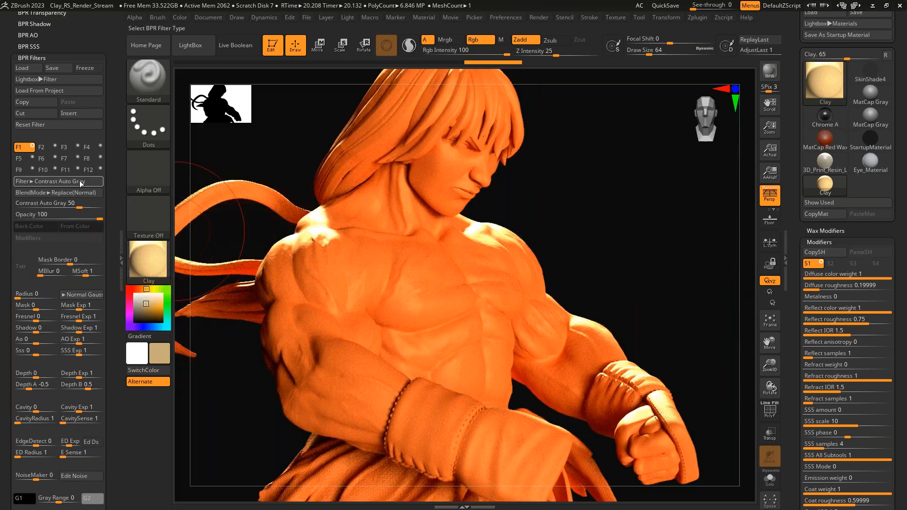
left_click_drag(80, 207, 67, 204)
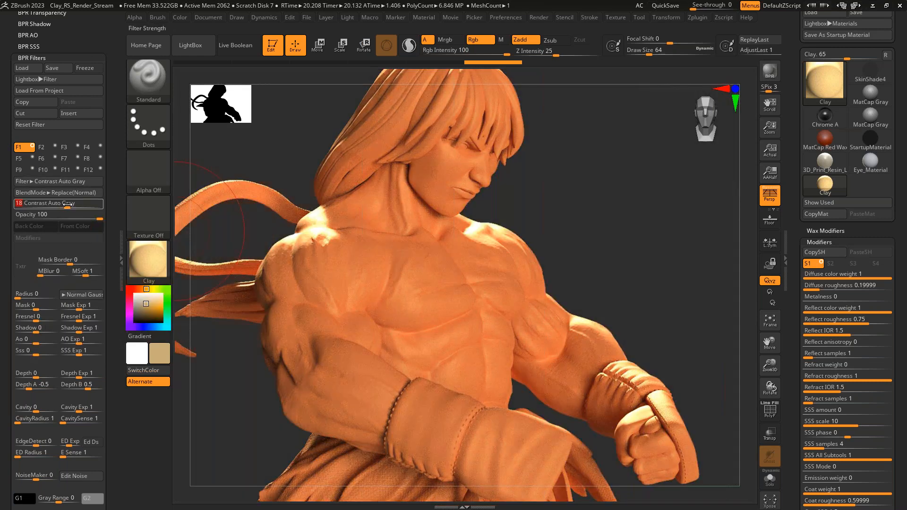
- Set the first filter's blend mode to Overlay, strength to 28 and opacity to 82, and compare it off and on
left_click(69, 171)
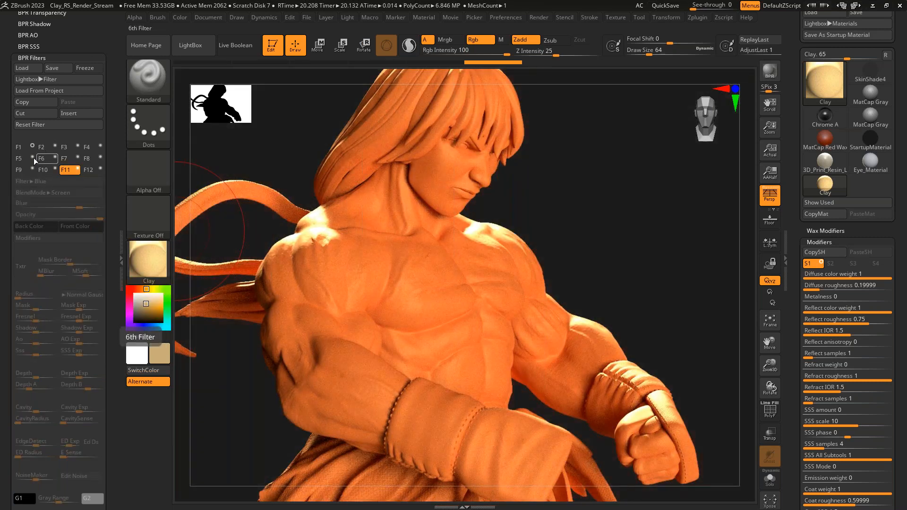
left_click(18, 147)
left_click(58, 180)
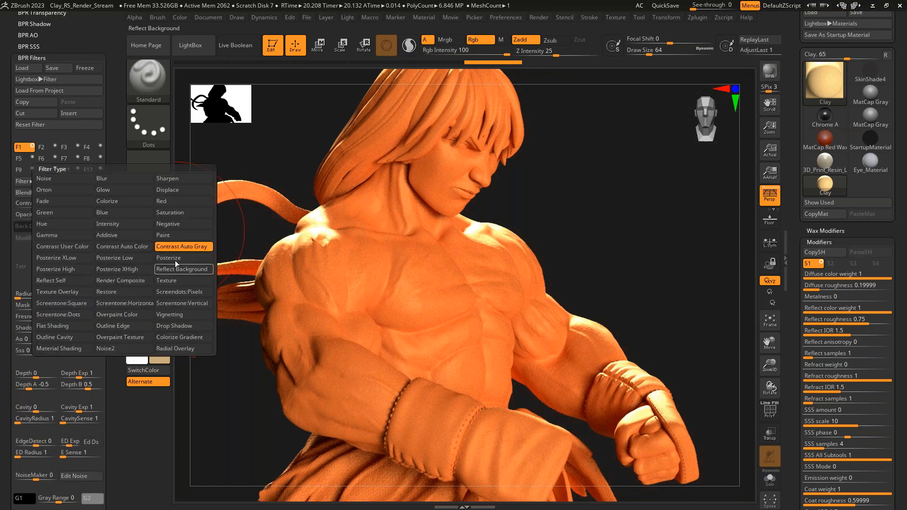
left_click(51, 192)
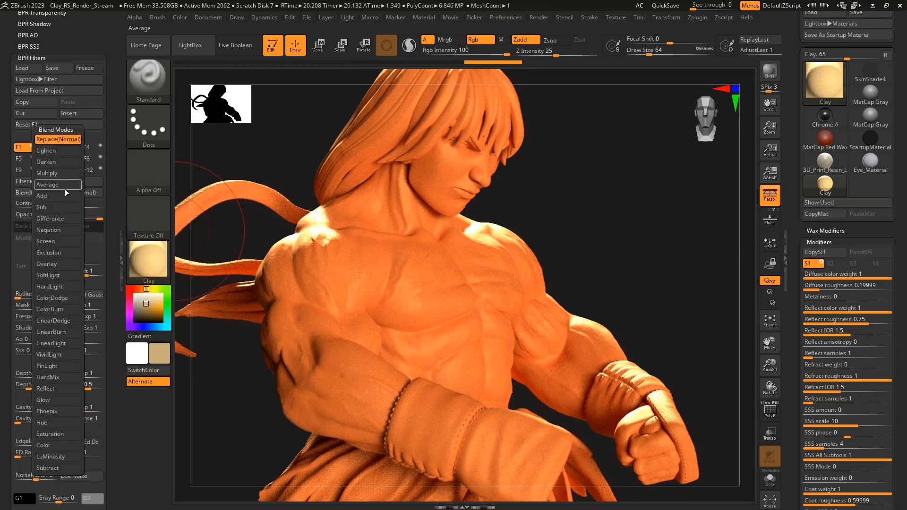
left_click(61, 265)
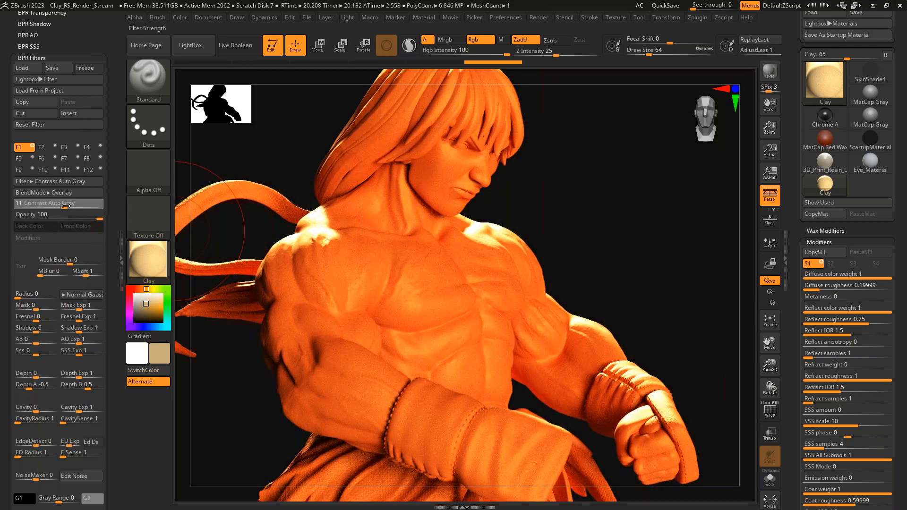
left_click_drag(66, 205, 84, 218)
left_click(76, 215)
left_click(71, 206)
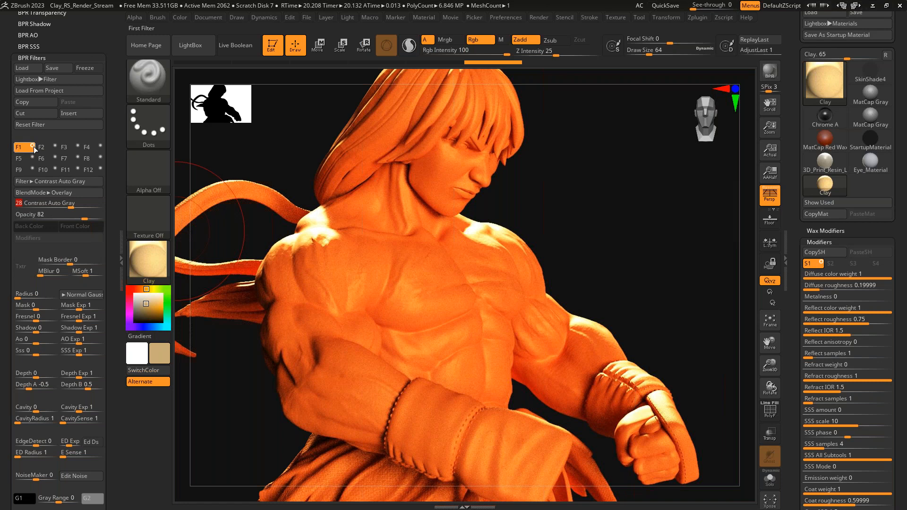
left_click(32, 147)
left_click(32, 146)
- Change the first filter's type to Material Shading and assign it the MatCap Gorilla material
left_click(38, 182)
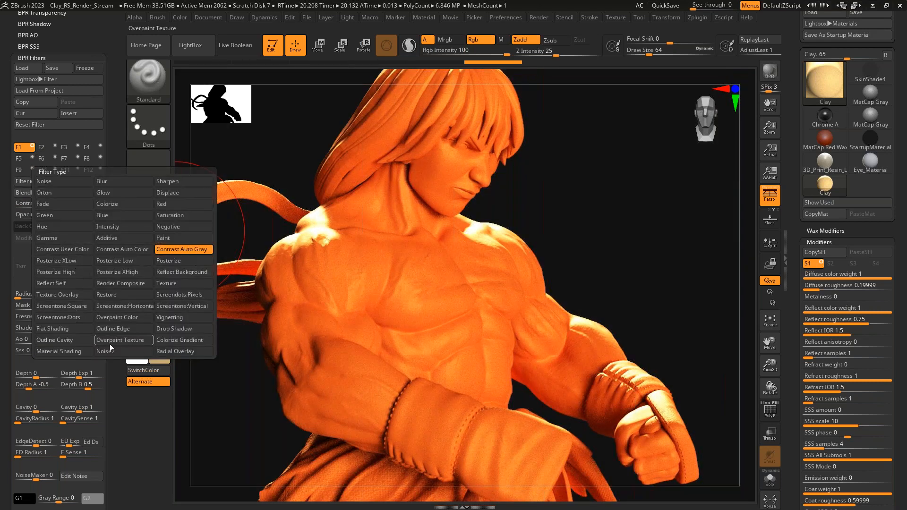
left_click(77, 350)
left_click(26, 269)
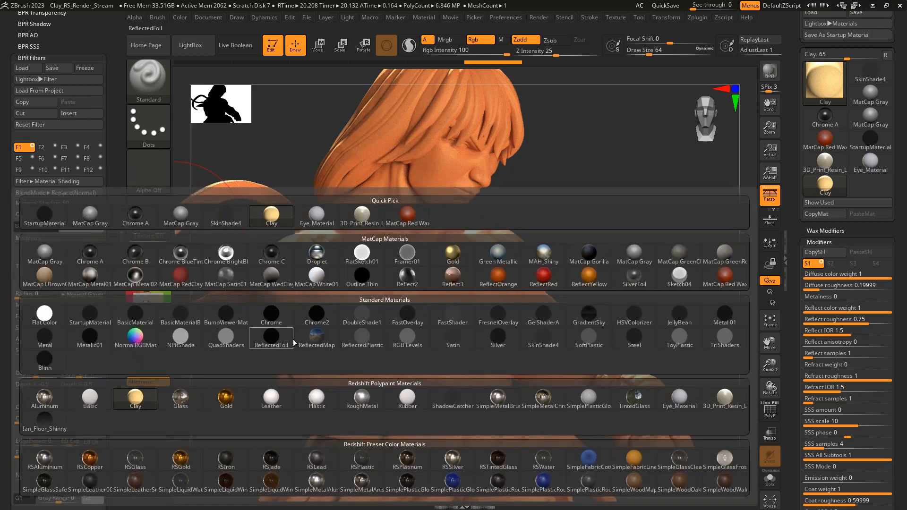
left_click(591, 257)
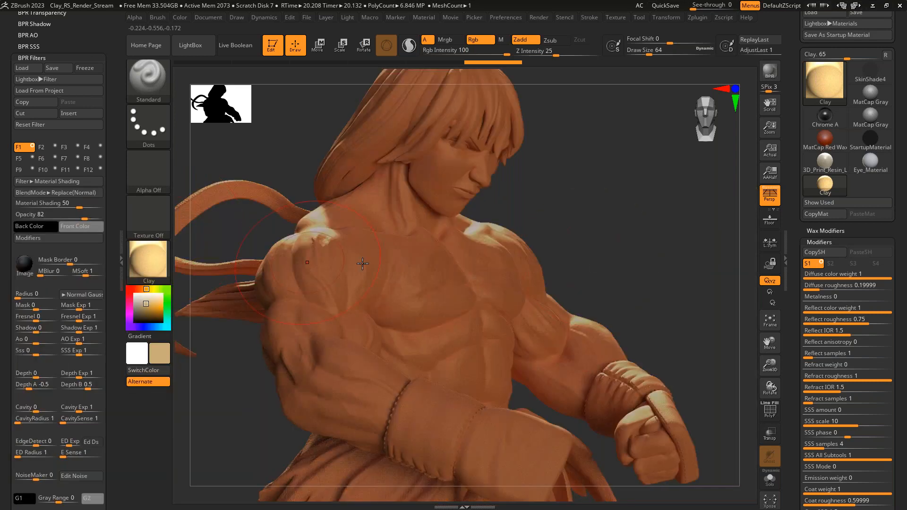
- Try modulating the Material Shading filter with Mask 0, Shadow 1 and Radius 19
left_click_drag(36, 308, 57, 309)
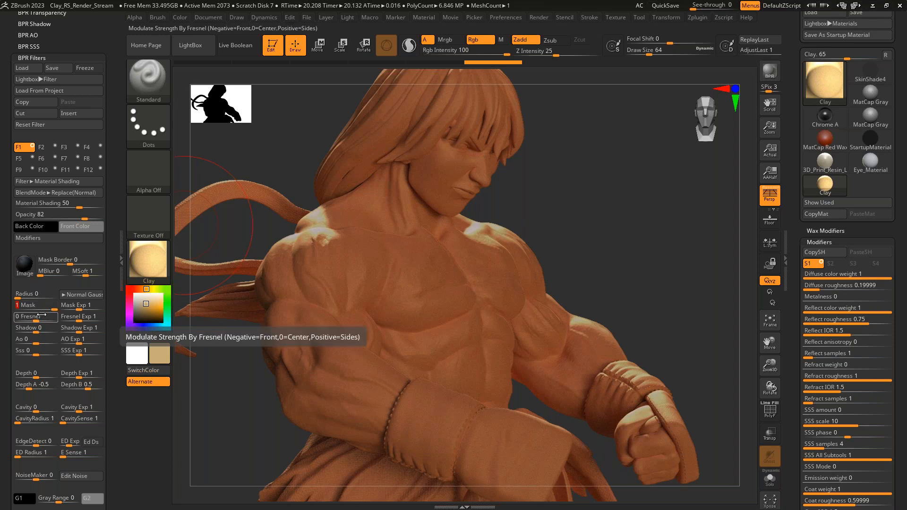
type("0")
left_click_drag(36, 332, 57, 334)
left_click_drag(24, 297, 31, 297)
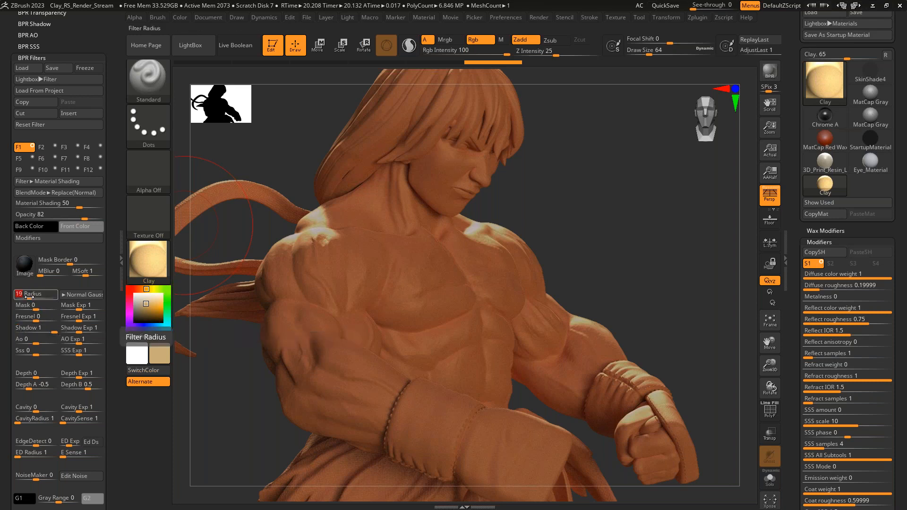
- Switch the filter's material to Droplet and set Radius to 32, Shadow to -0.0958 and Mask to 1
left_click(33, 270)
left_click(316, 258)
left_click_drag(29, 297, 33, 298)
left_click_drag(48, 332, 35, 332)
mouse_move(49, 308)
left_mouse_down()
mouse_move(63, 312)
mouse_move(32, 307)
left_mouse_up()
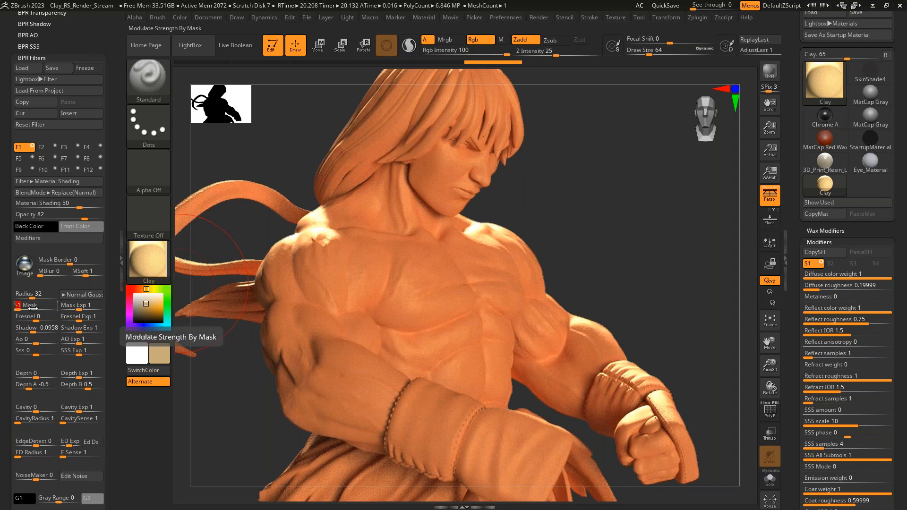
left_click_drag(32, 308, 55, 309)
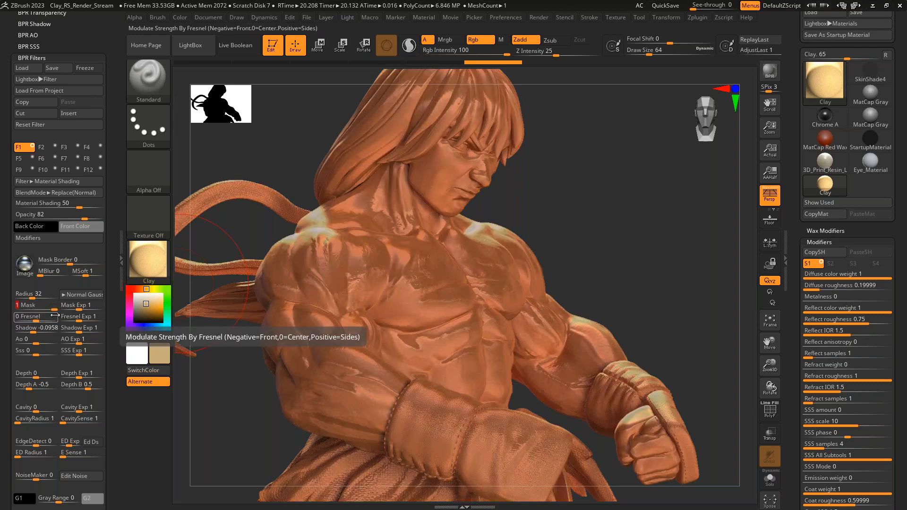
- Set the Material Shading filter's Mask modulation to 0 and compare the render with the filter off and on
left_click(31, 308)
type("0")
key("Return")
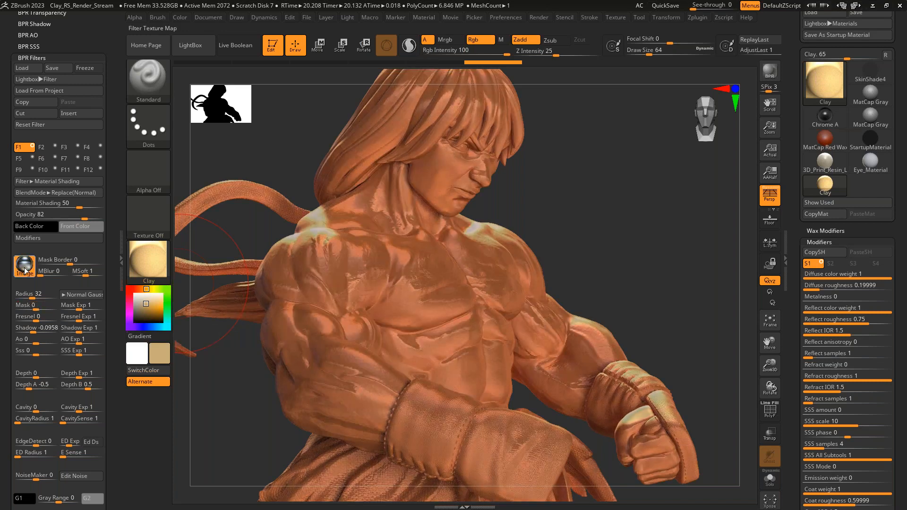
left_click(25, 266)
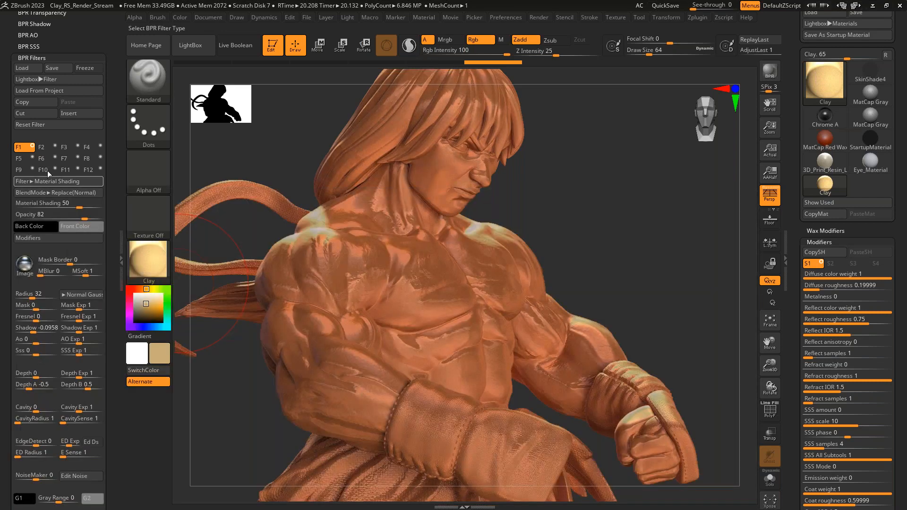
left_click(32, 148)
left_click(32, 147)
- Reset the first BPR filter to its defaults and switch it off
left_click(52, 124)
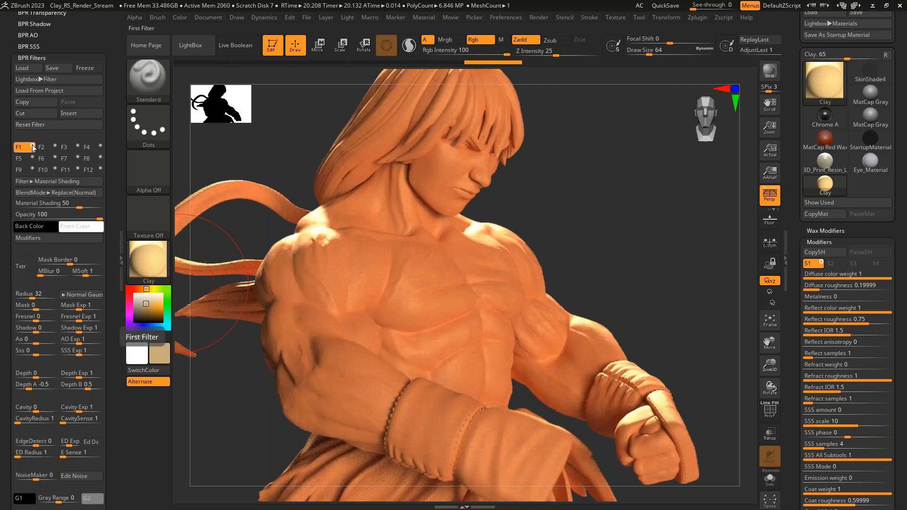
left_click(32, 147)
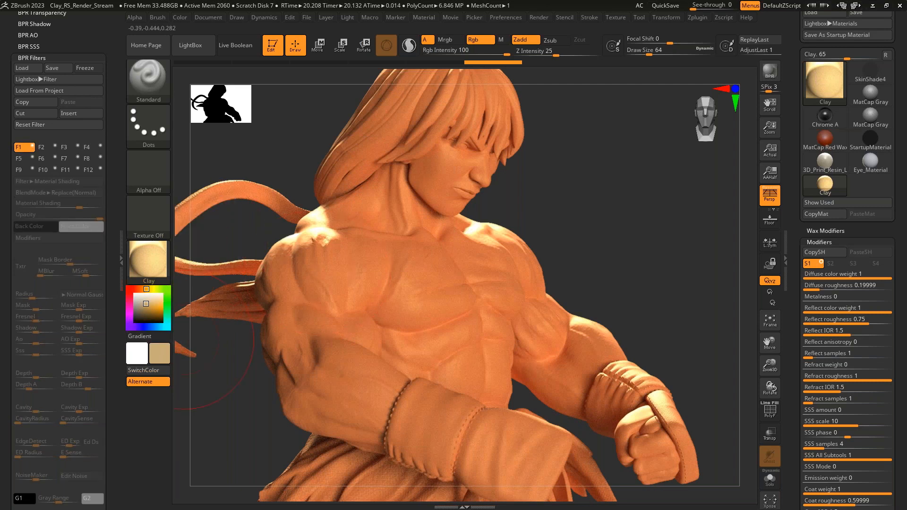
left_click(42, 57)
left_click_drag(92, 90, 86, 200)
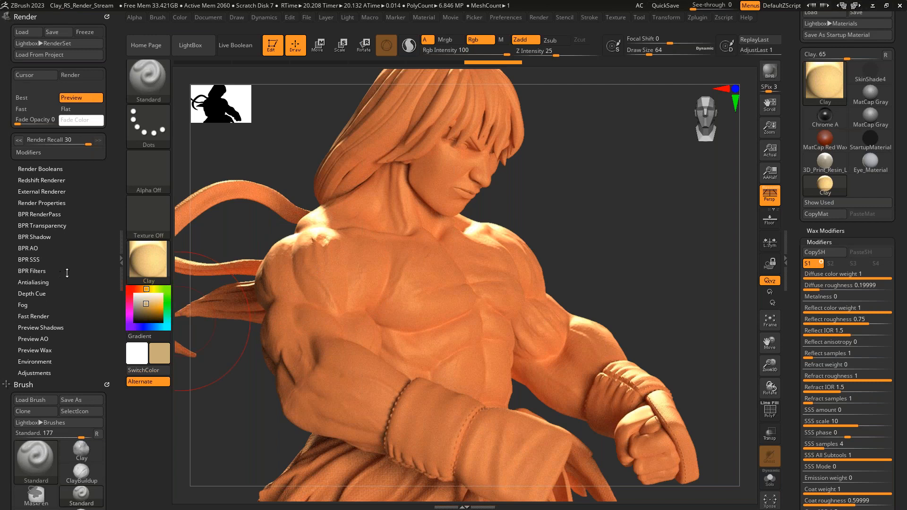
- Review the Render Properties and inspect the shaded and mask passes of the most recent BPR render
left_click(53, 203)
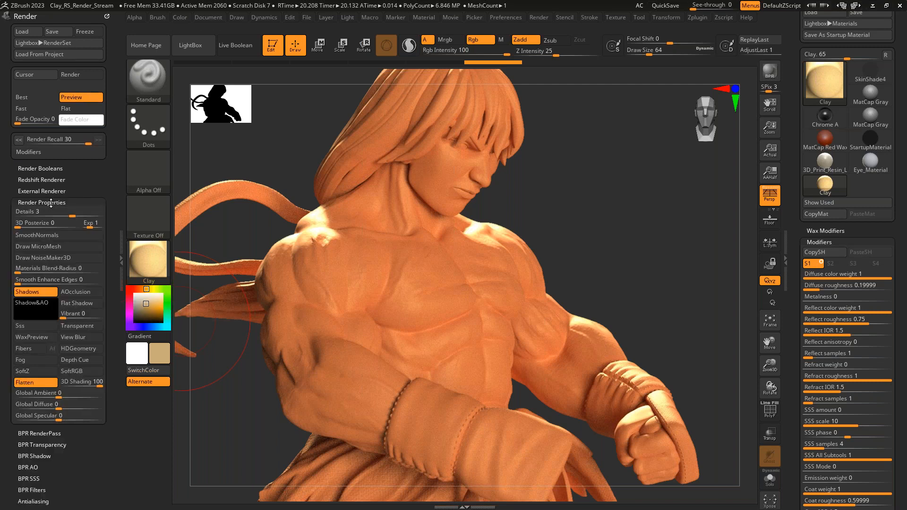
left_click(51, 203)
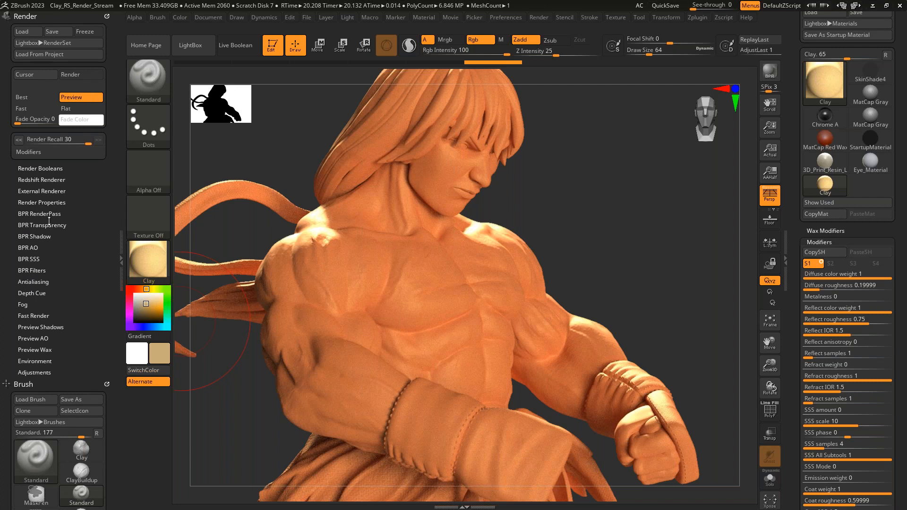
left_click(41, 213)
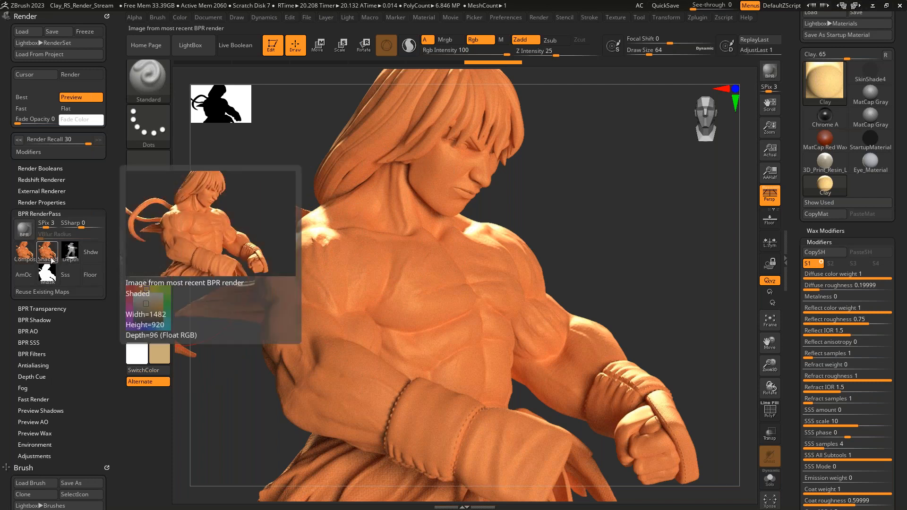
mouse_move(48, 278)
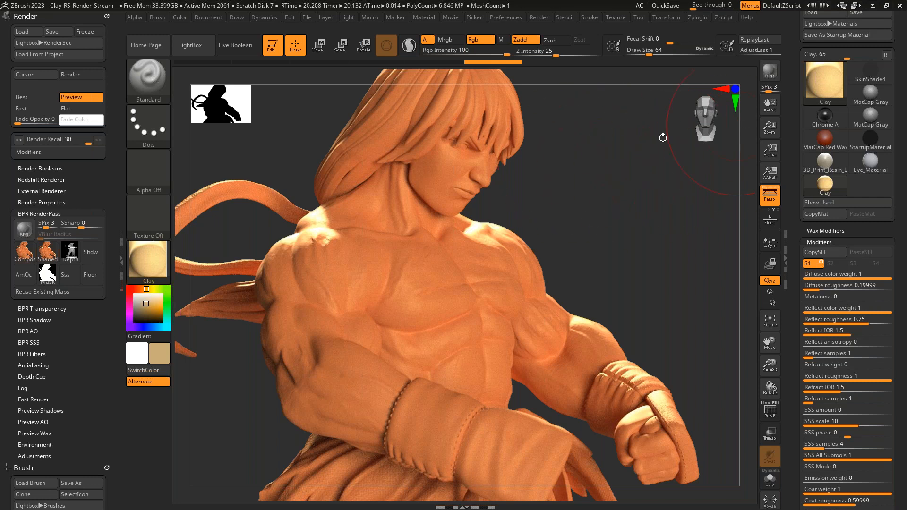
- Turn off the Redshift renderer and render the figure with the standard BPR so a shadow pass is generated
left_click_drag(72, 166, 49, 166)
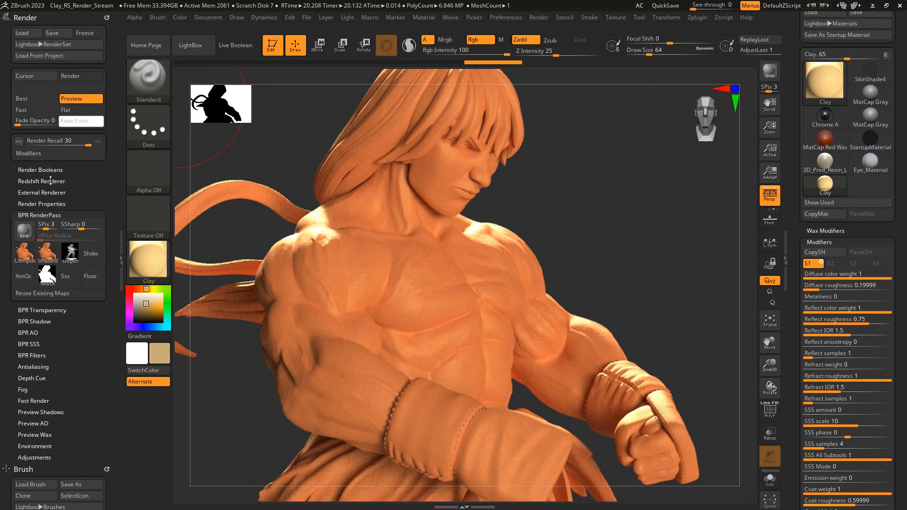
left_click(49, 180)
left_click(53, 160)
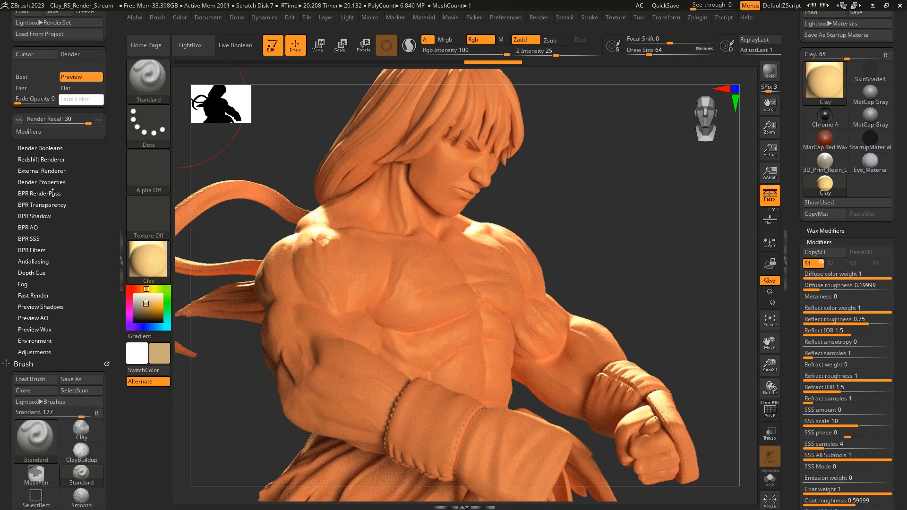
left_click(53, 194)
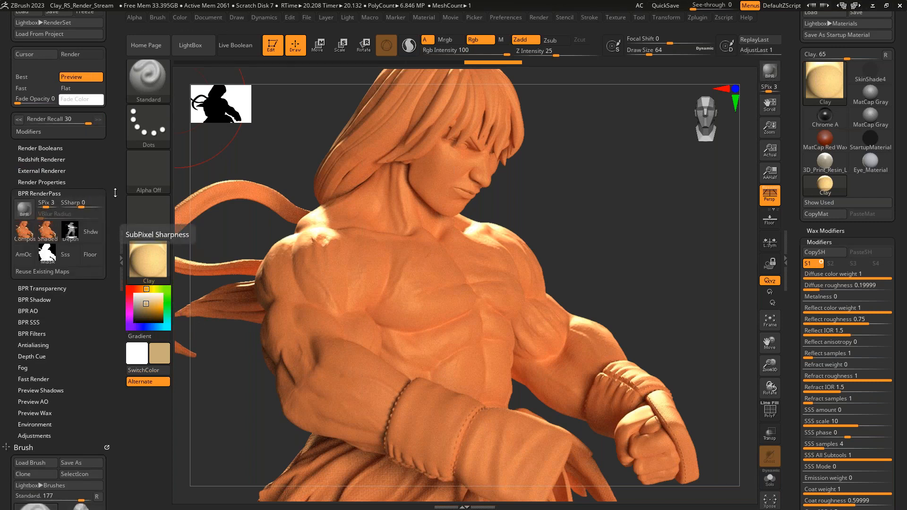
left_click(769, 76)
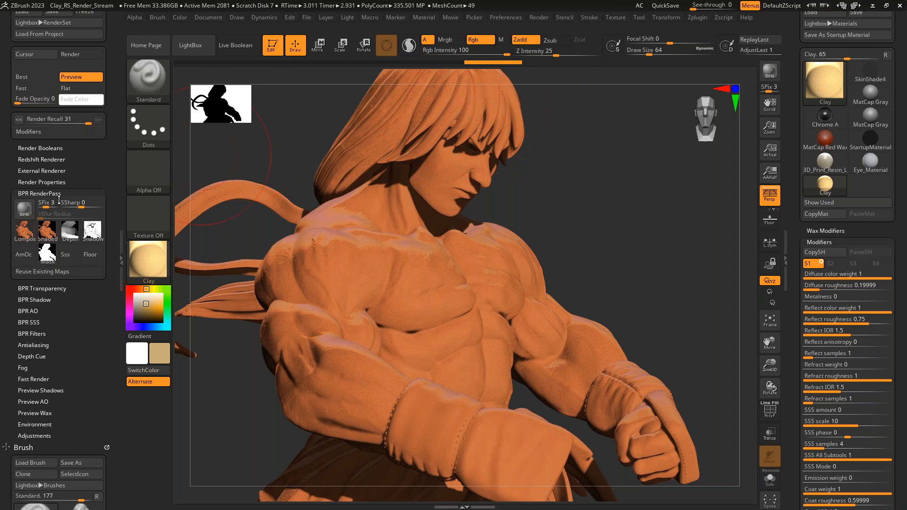
- In the BPR Shadow settings, set Rays to 24 and Angle to 35
left_click(37, 300)
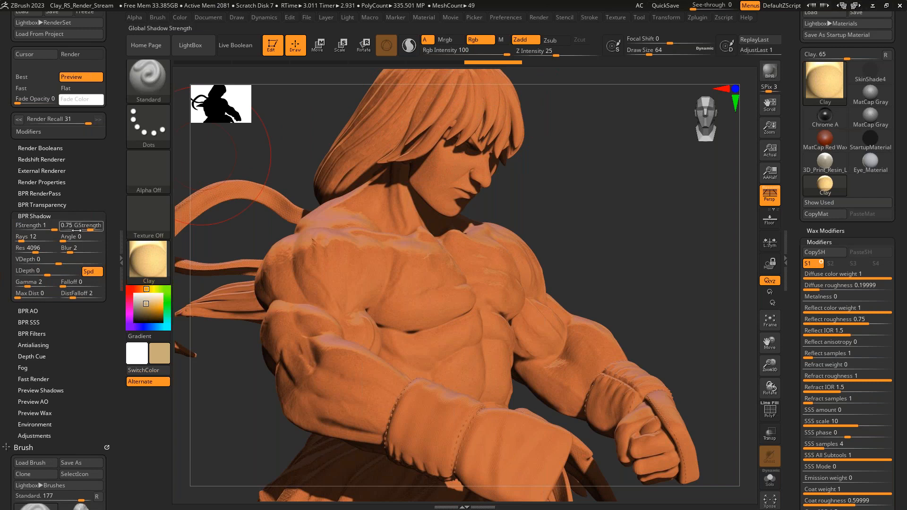
left_click(34, 237)
type("202")
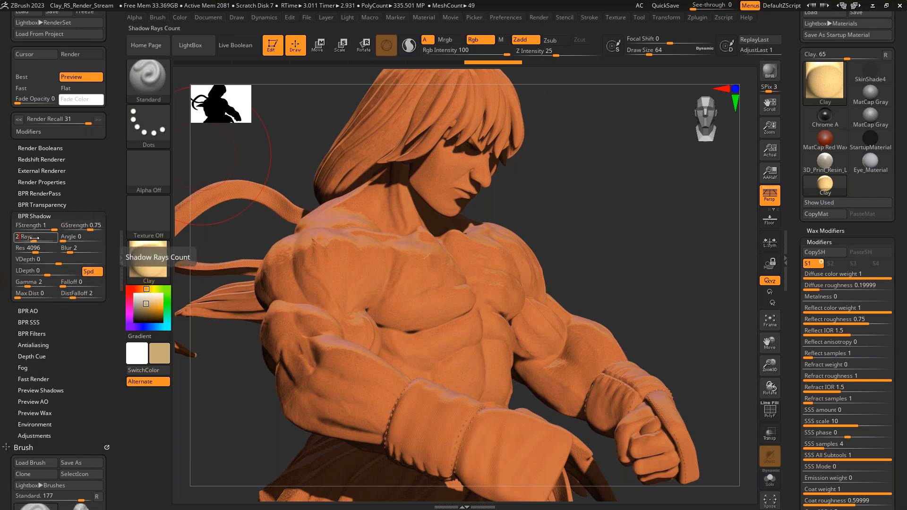
key("Tab")
type("35")
key("Tab")
- Set the global shadow strength to 0.65 and the floor shadow strength to 0.8, and render the figure again
left_click(84, 225)
type(".65")
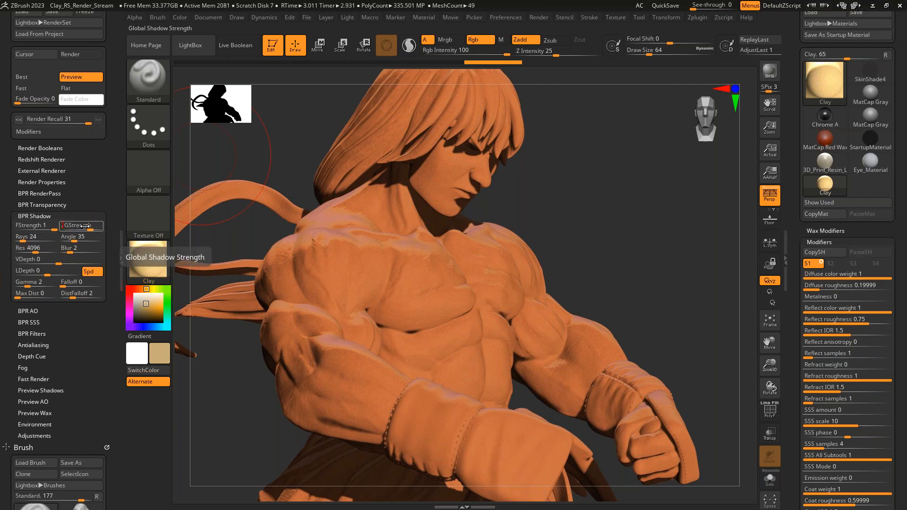
key("Tab")
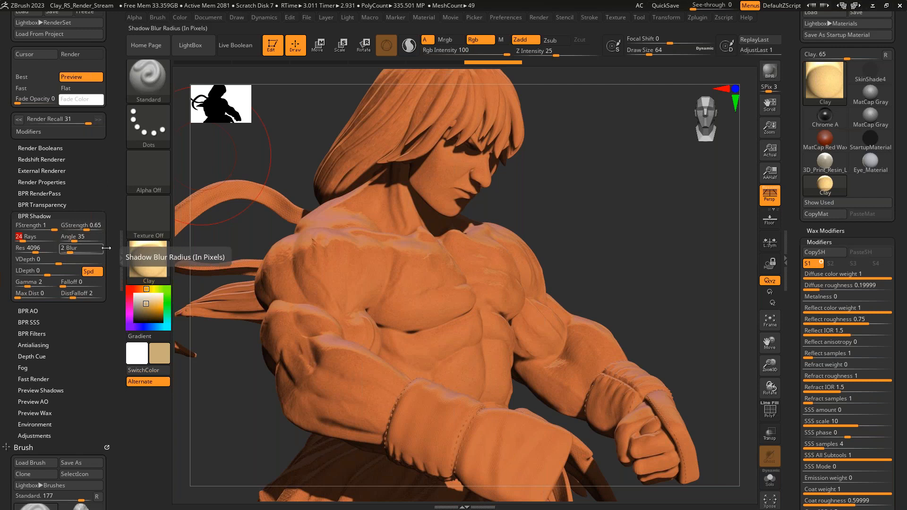
left_click(43, 227)
type(".8")
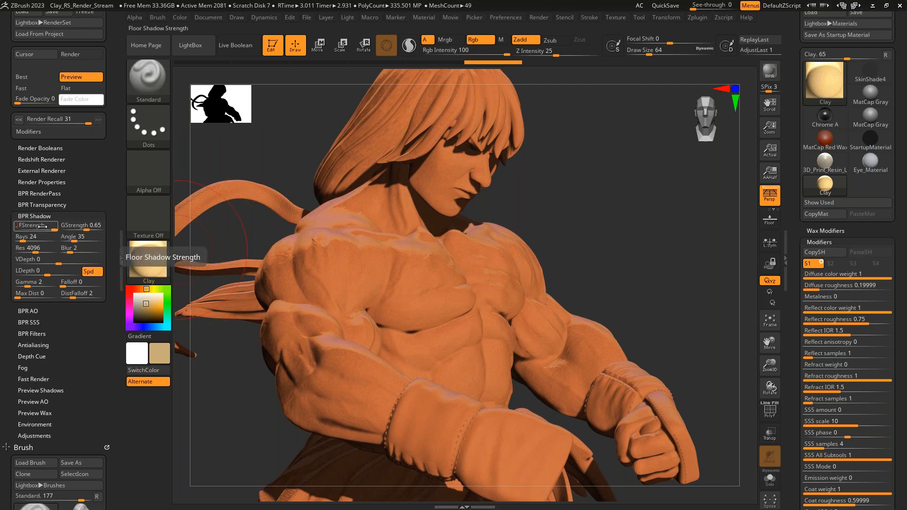
key("Return")
key("shift+r")
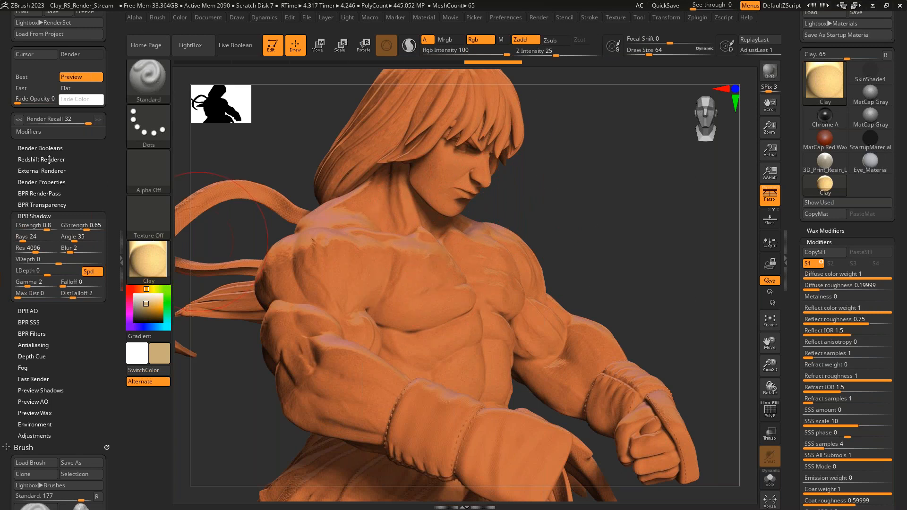
- Check the shadow pass, enable AOcclusion in the Render Properties, and render again to generate an ambient occlusion pass
left_click(42, 193)
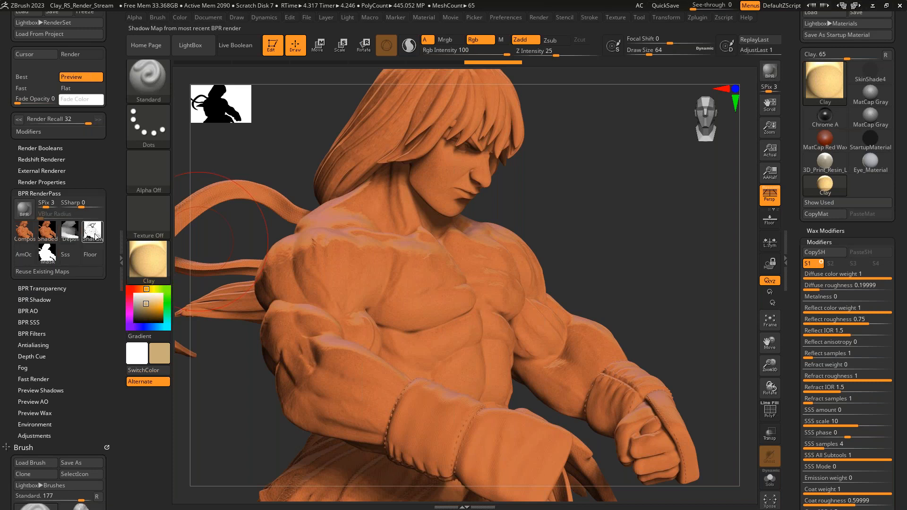
mouse_move(93, 239)
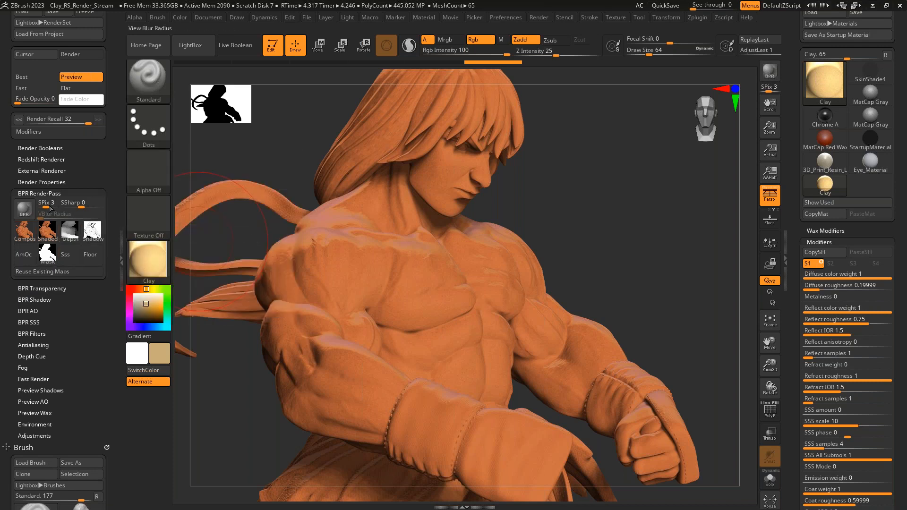
left_click(47, 182)
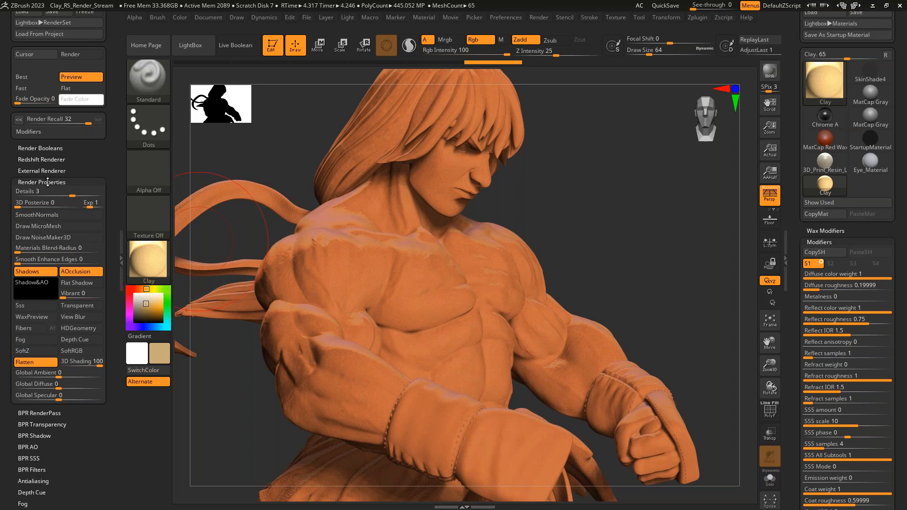
left_click(48, 182)
left_click(46, 194)
key("shift+r")
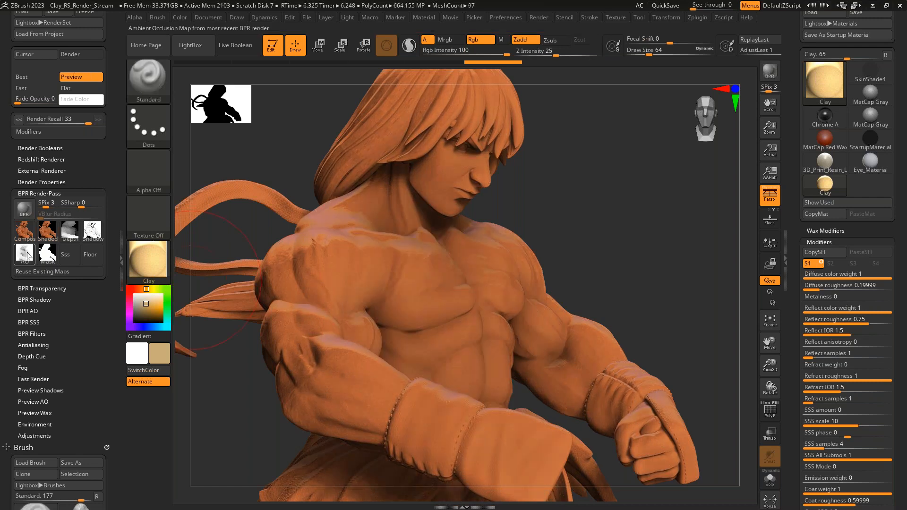
- Export the ambient occlusion pass as Fighter_AO and the shadow pass as BPR_Shadow.psd to the Downloads folder in PSD format
left_click(25, 253)
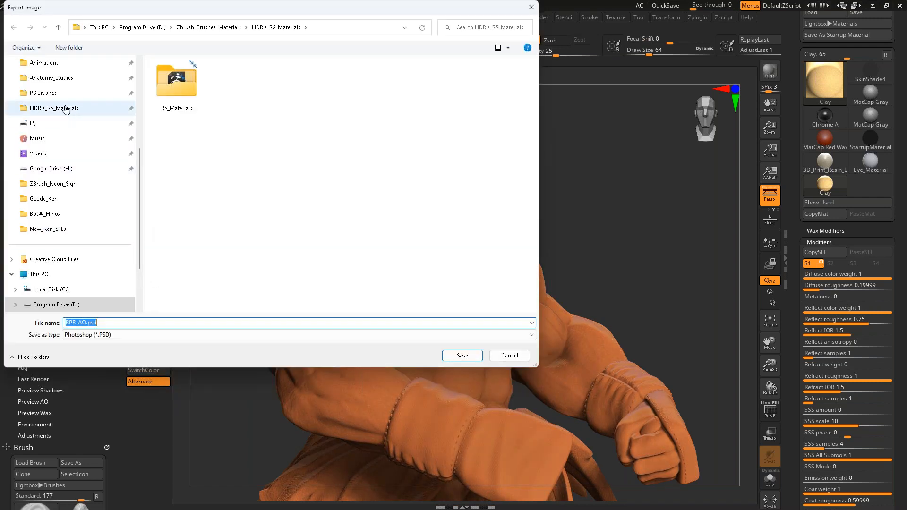
scroll(57, 95, "up", 4)
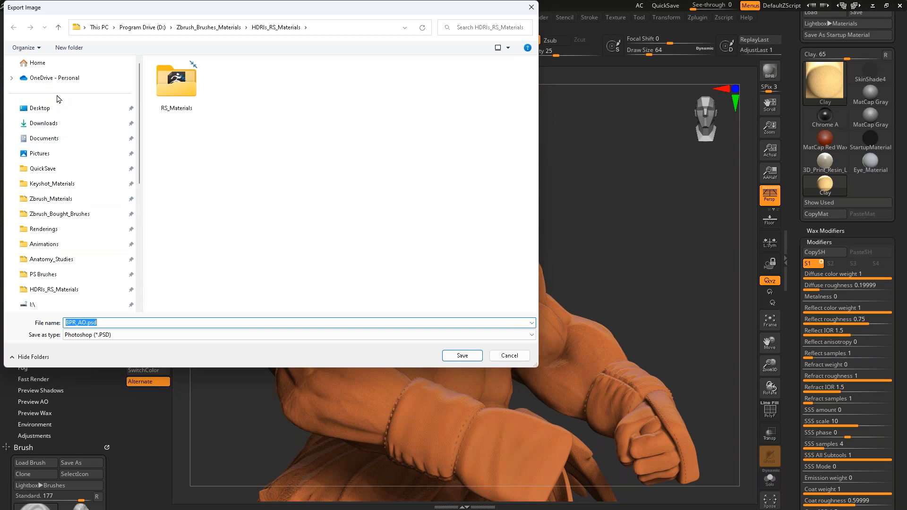
left_click(52, 123)
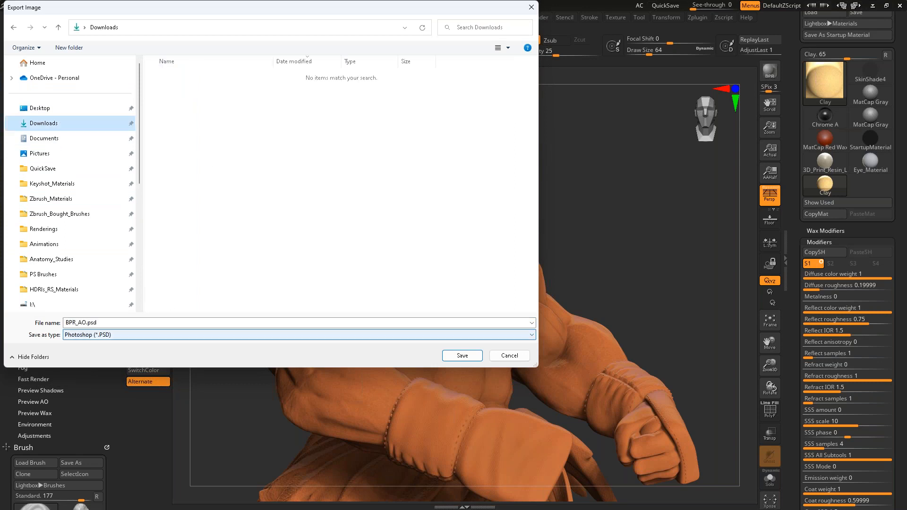
double_click(164, 323)
type("Fighter_AO")
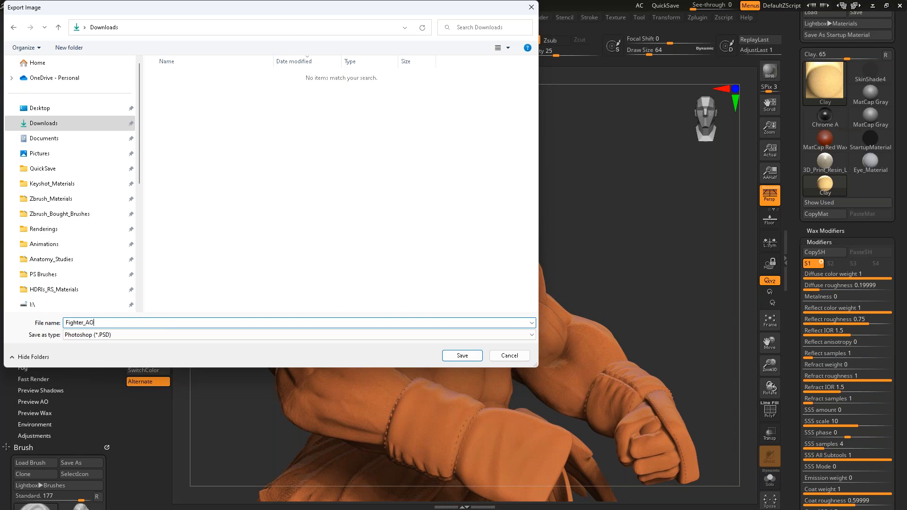
key("Return")
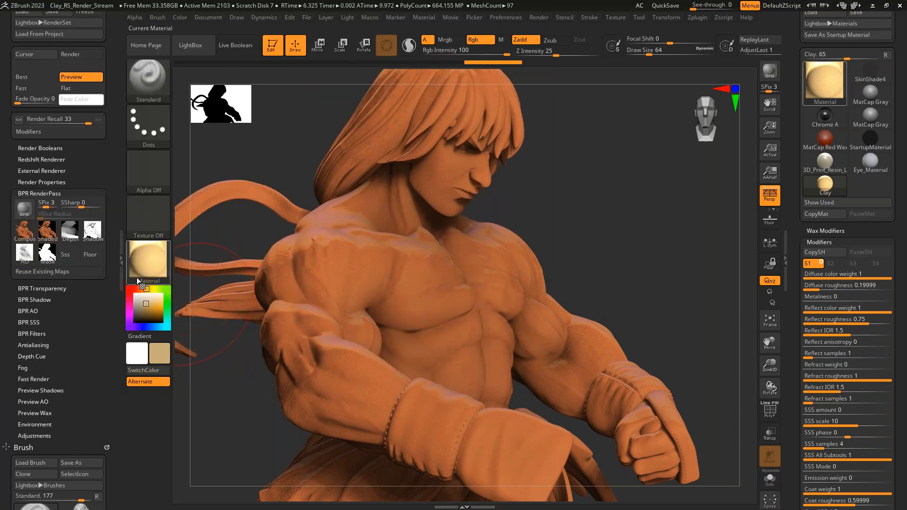
left_click(93, 230)
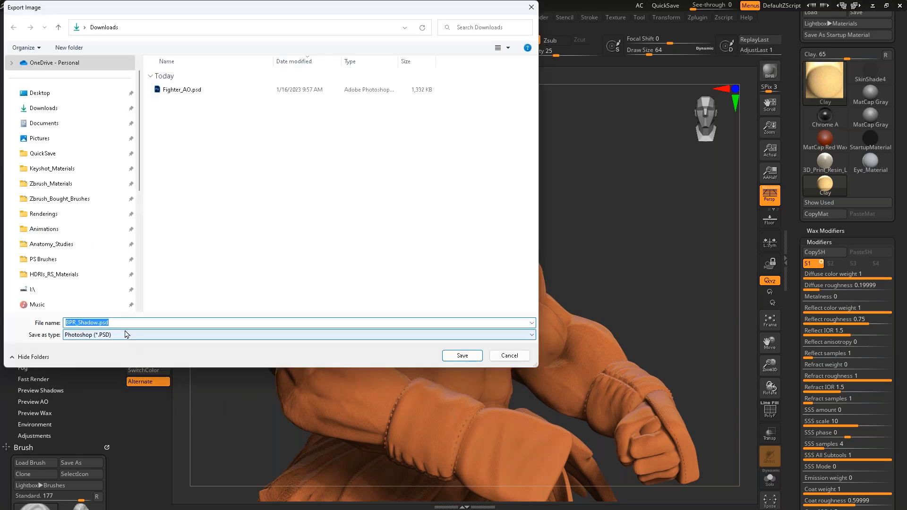
key("Escape")
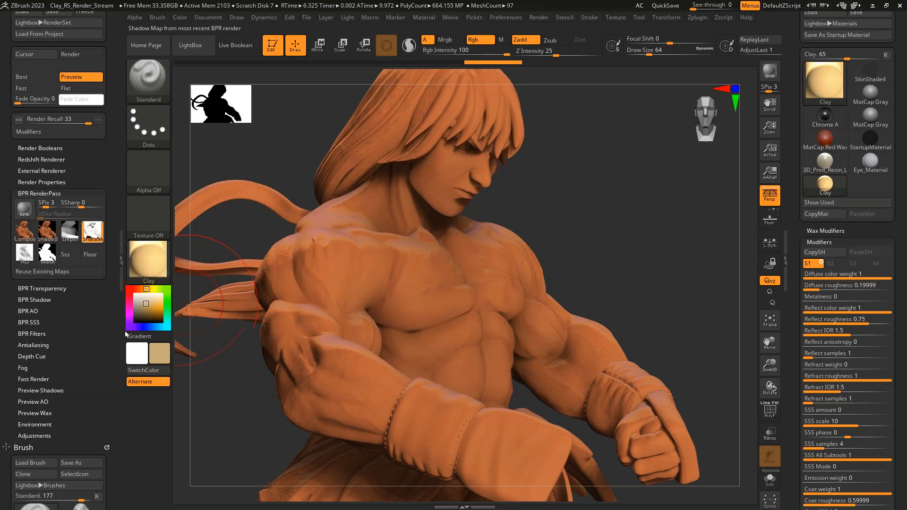
- Turn the Redshift renderer back on and render the figure with it
left_click(47, 159)
left_click(51, 169)
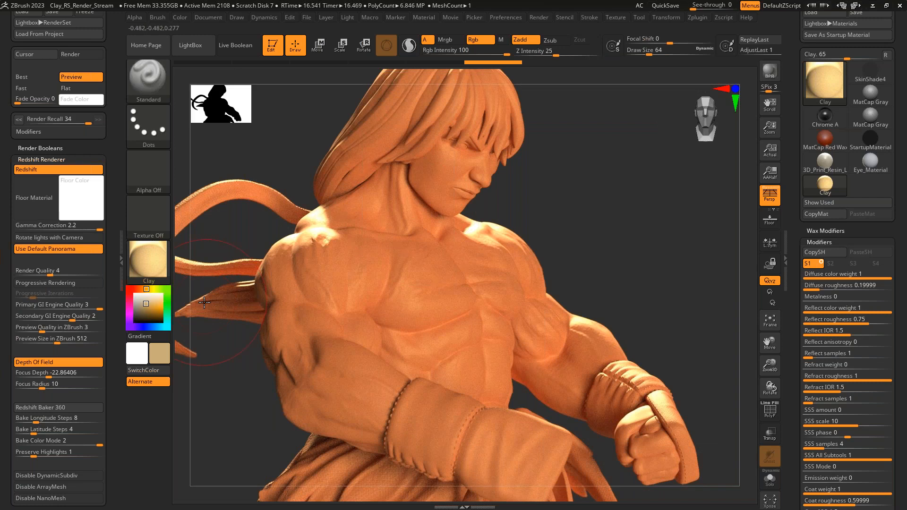
left_click(59, 158)
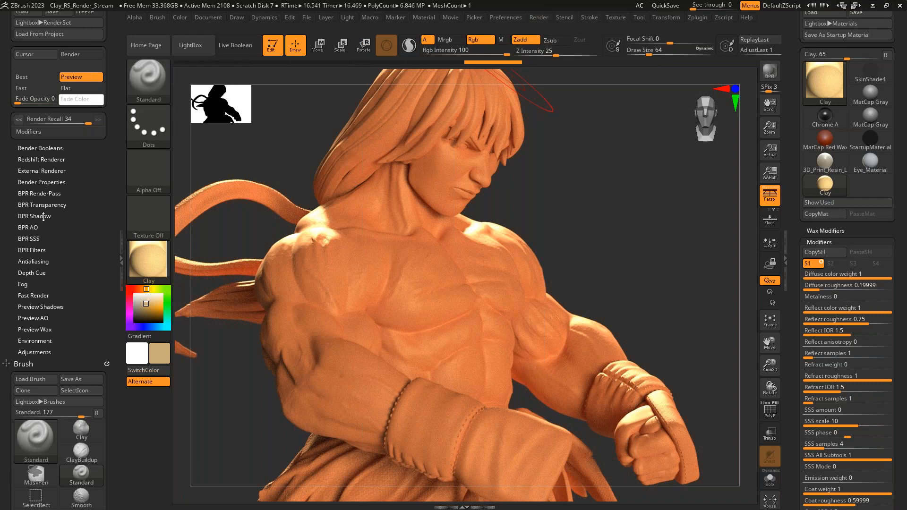
- Export the mask pass of the Redshift render as BPR_Mask.psd to the Downloads folder
left_click(43, 249)
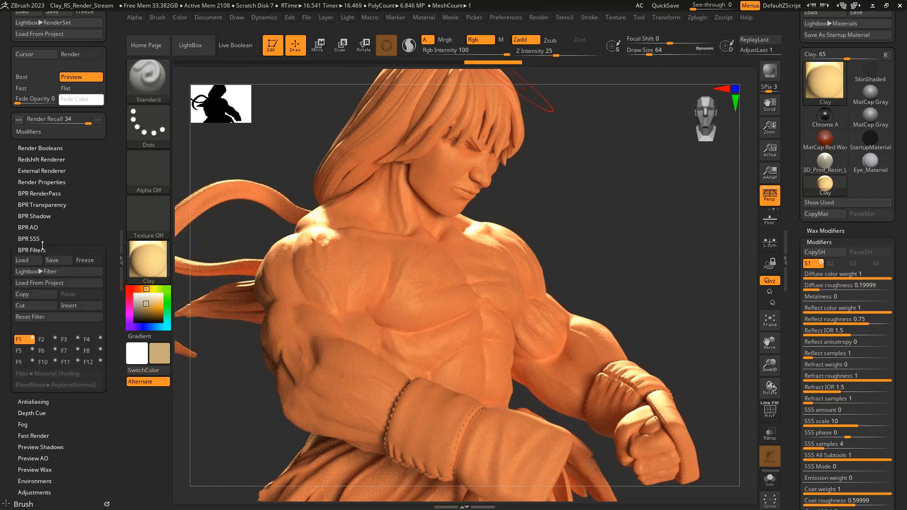
scroll(47, 253, "up", 10)
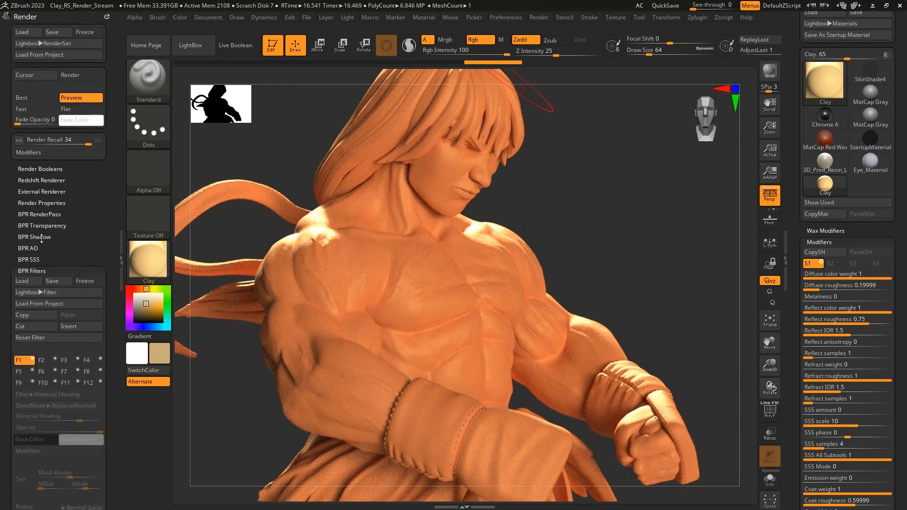
left_click(48, 214)
scroll(71, 255, "up", 5)
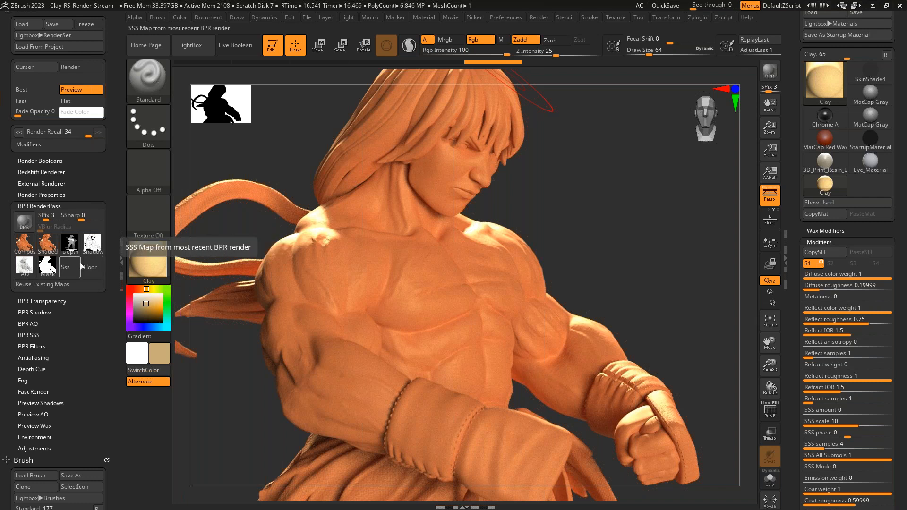
mouse_move(53, 269)
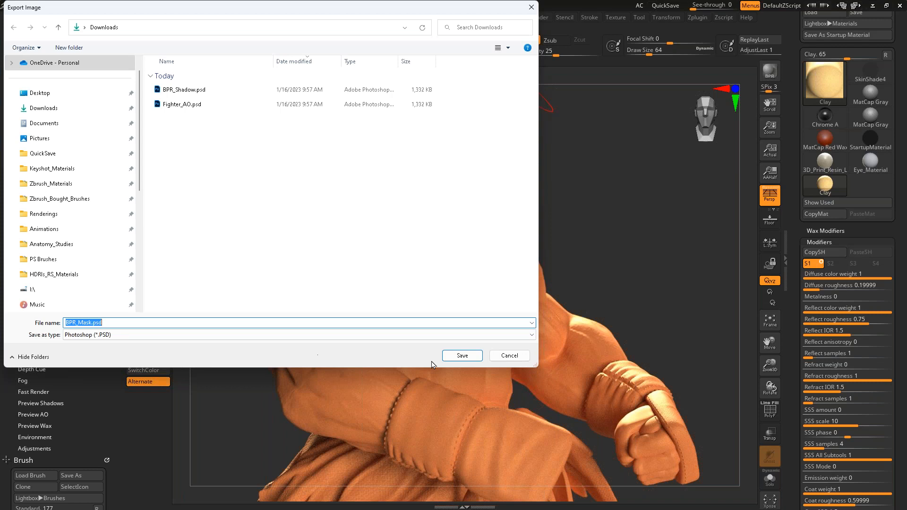
left_click(449, 356)
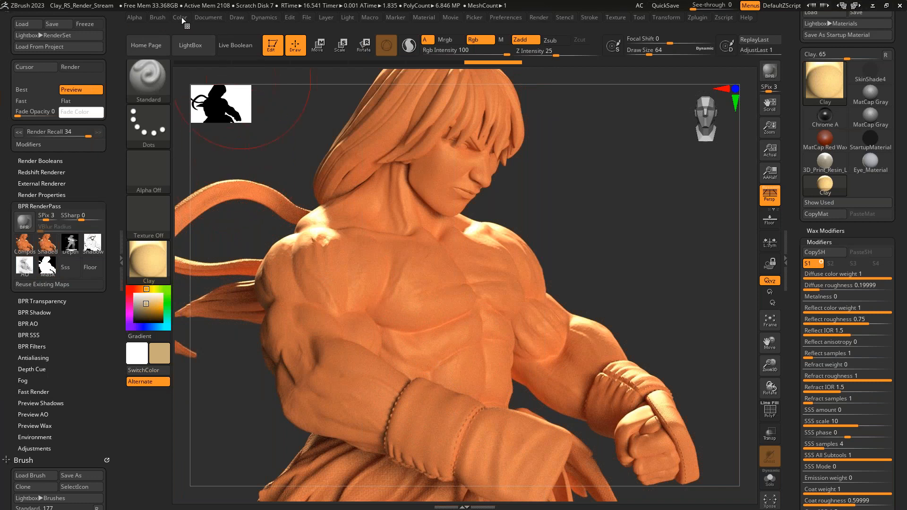
- Look over the document export and ZAppLink options, and inspect the mask pass preview
mouse_move(208, 17)
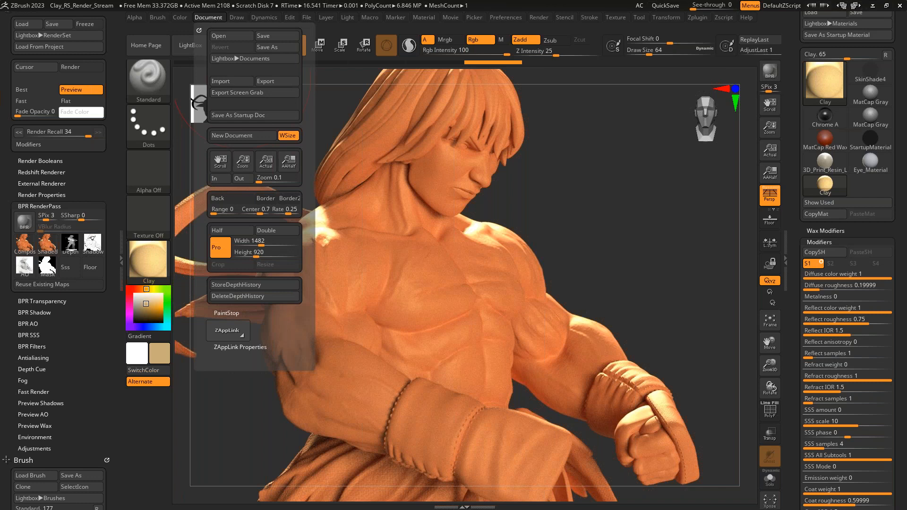
left_click(255, 348)
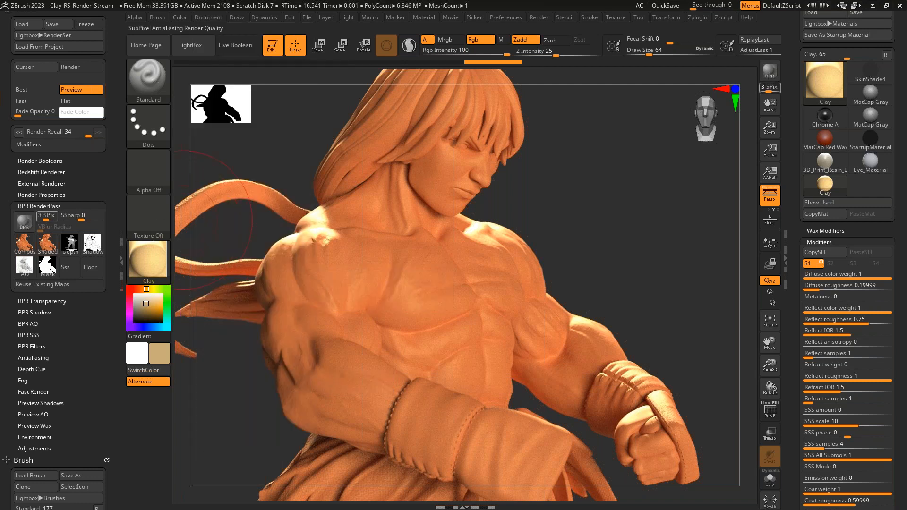
mouse_move(45, 273)
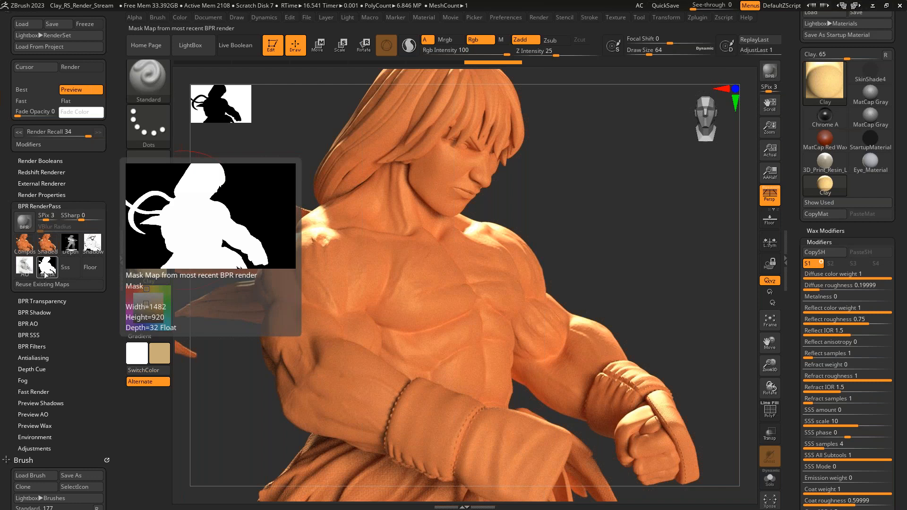
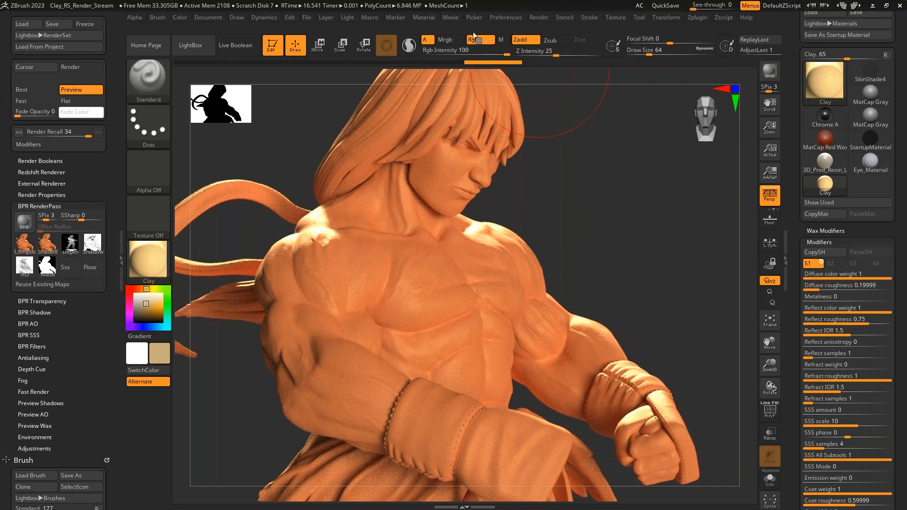
- Browse the Standard and MatCap material folders in the LightBox library, and close the library again
key("comma")
left_click(356, 75)
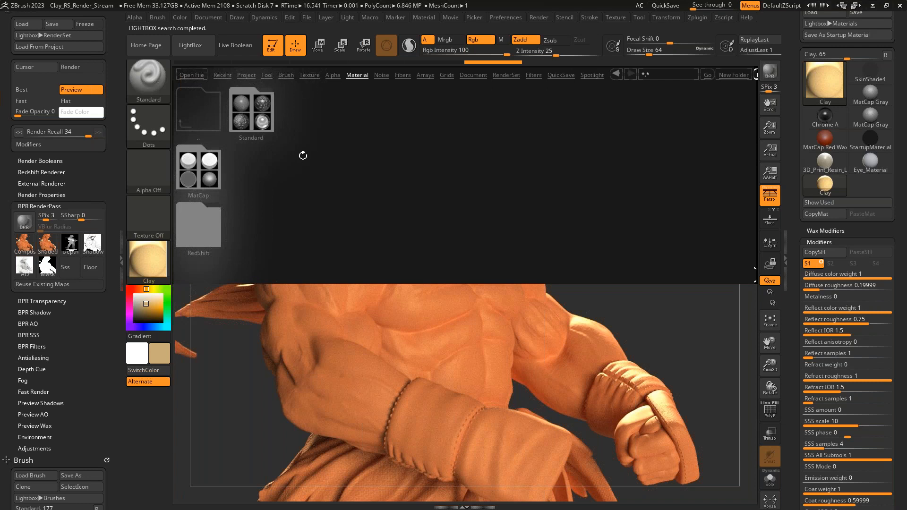
left_click(257, 115)
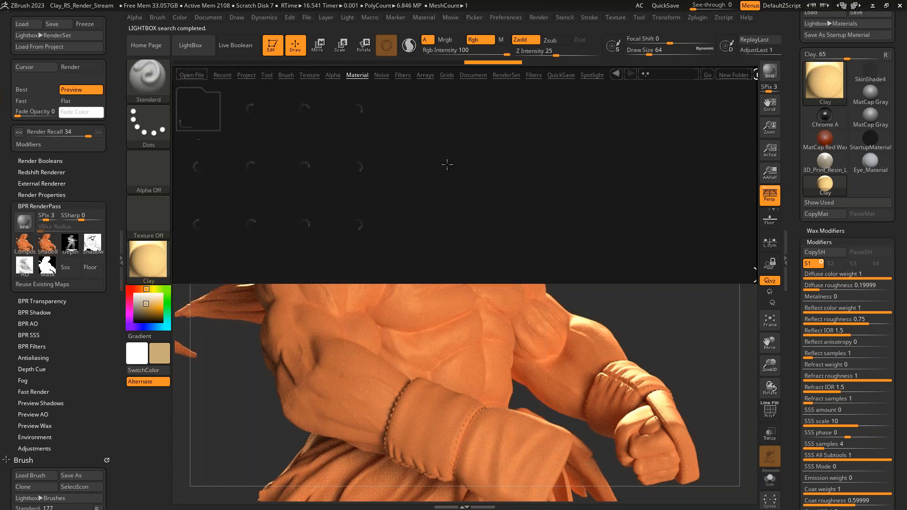
left_click(199, 106)
left_click(198, 168)
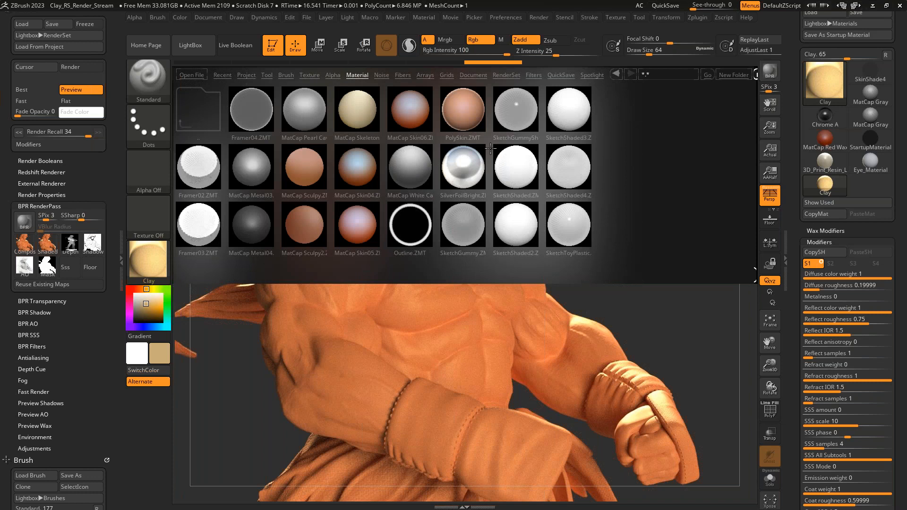
left_click(203, 116)
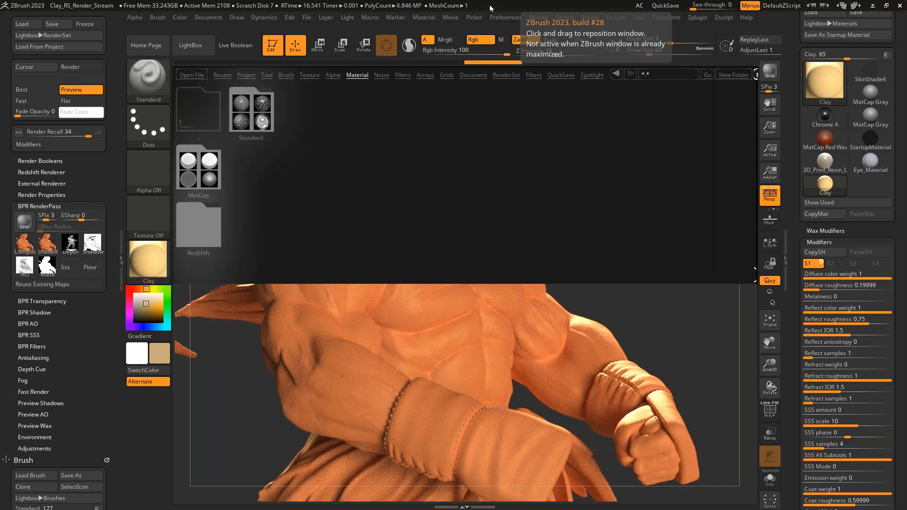
key("comma")
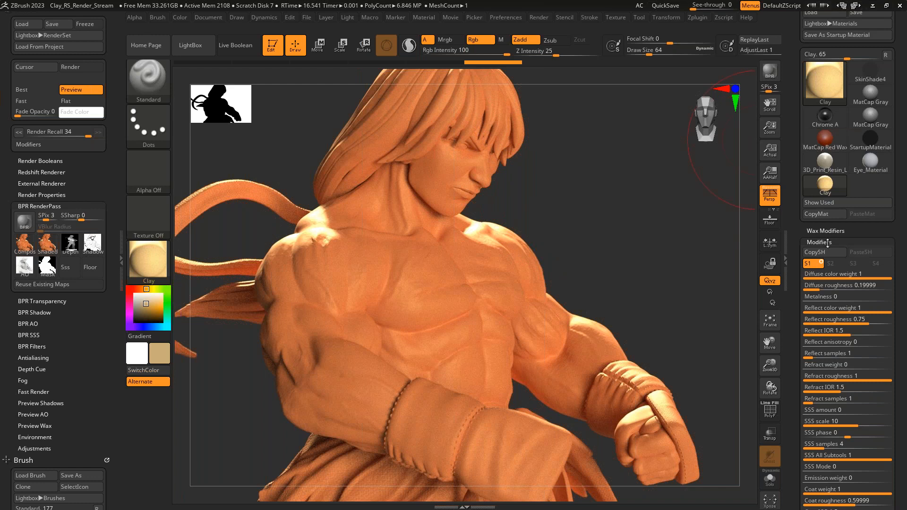
- Open the Thick Skin settings of the figure's tool for inspection
scroll(818, 242, "down", 15)
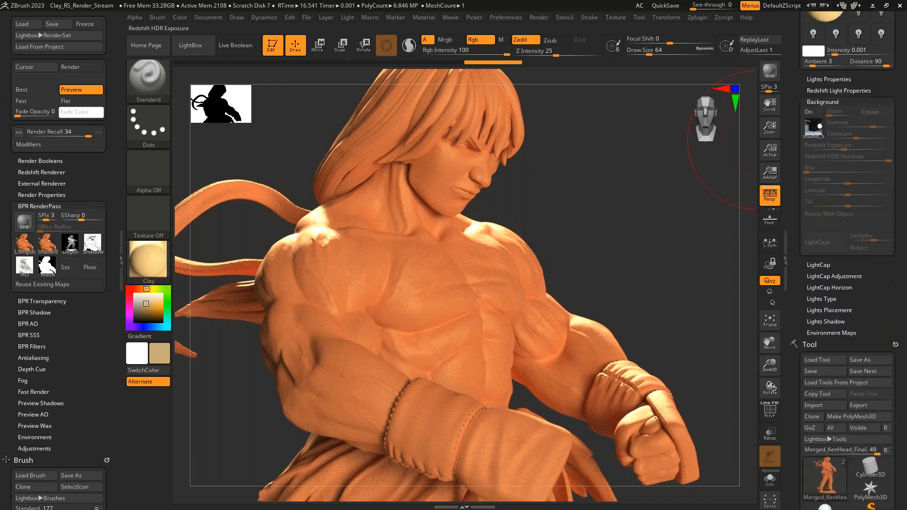
scroll(839, 224, "down", 10)
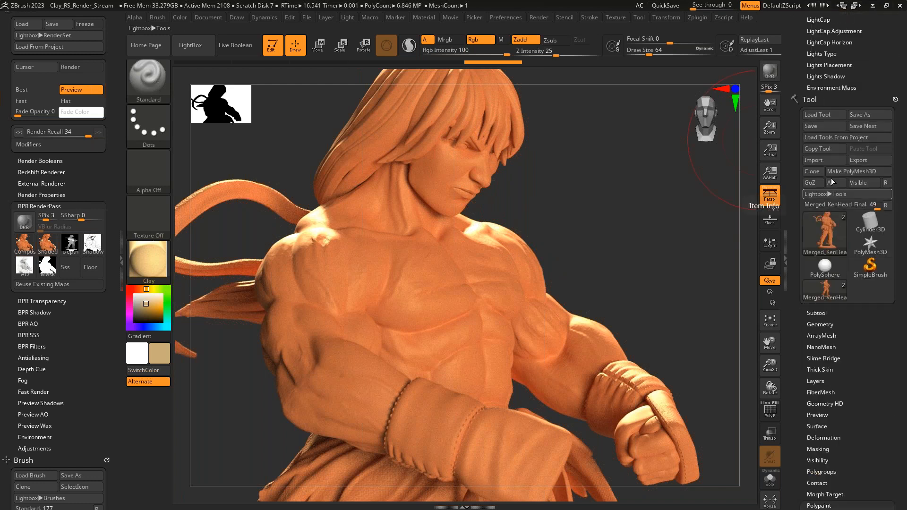
scroll(839, 224, "down", 10)
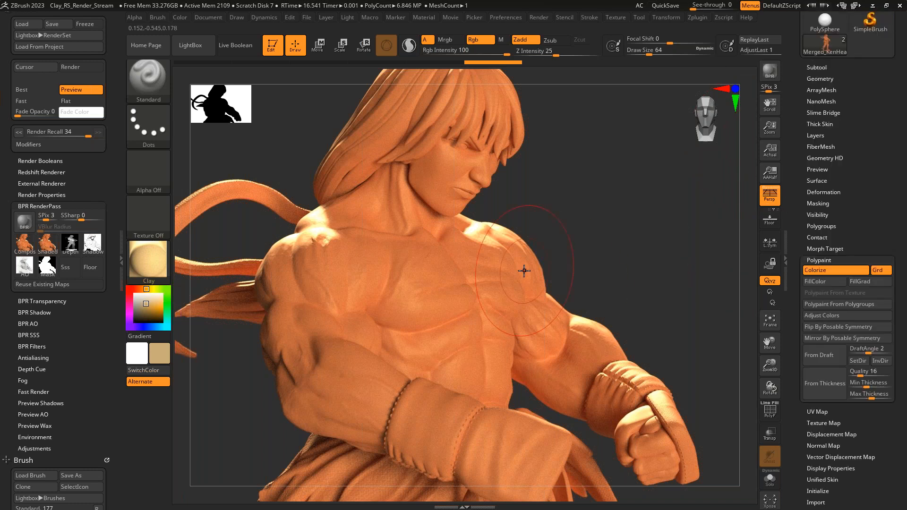
left_click(820, 123)
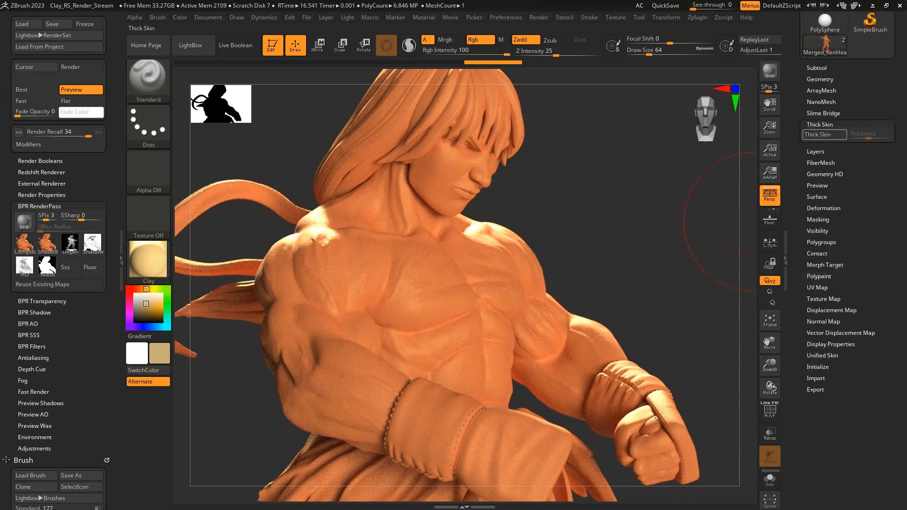
scroll(890, 209, "up", 5)
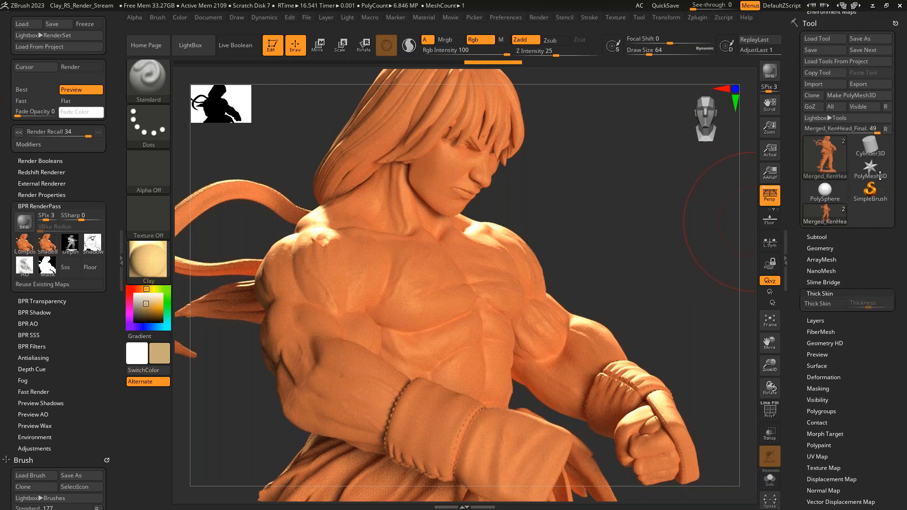